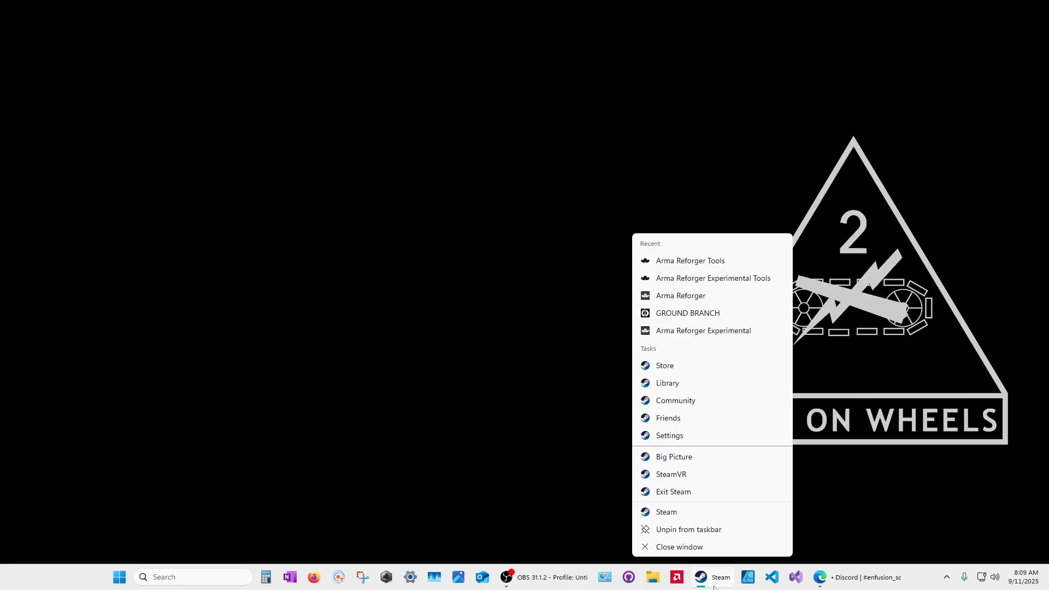
Step: Launch Arma Reforger Tools from Steam's recent launches list
left_click(702, 263)
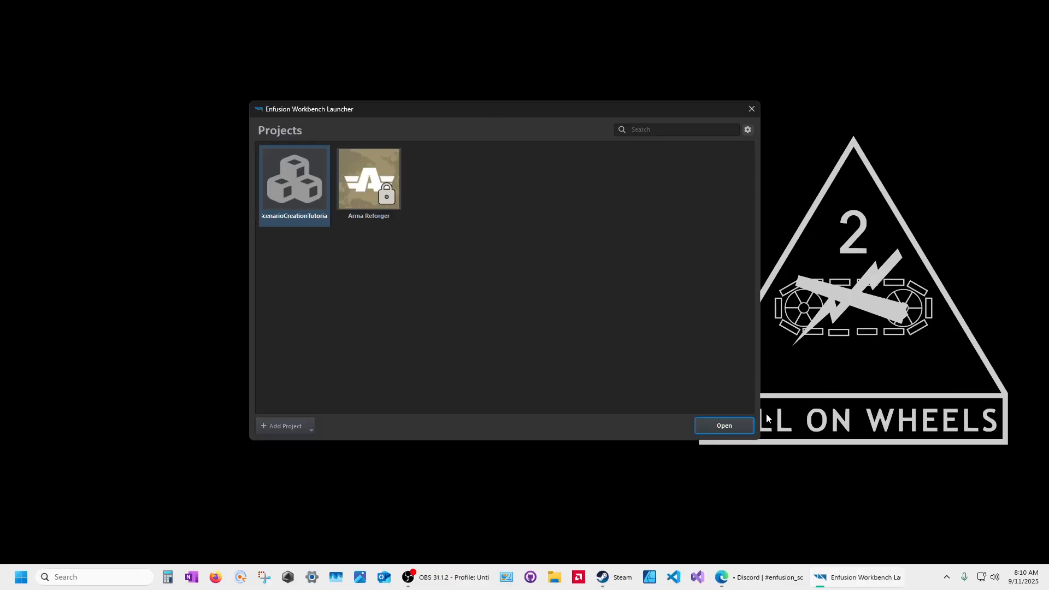
left_click_drag(761, 370, 733, 359)
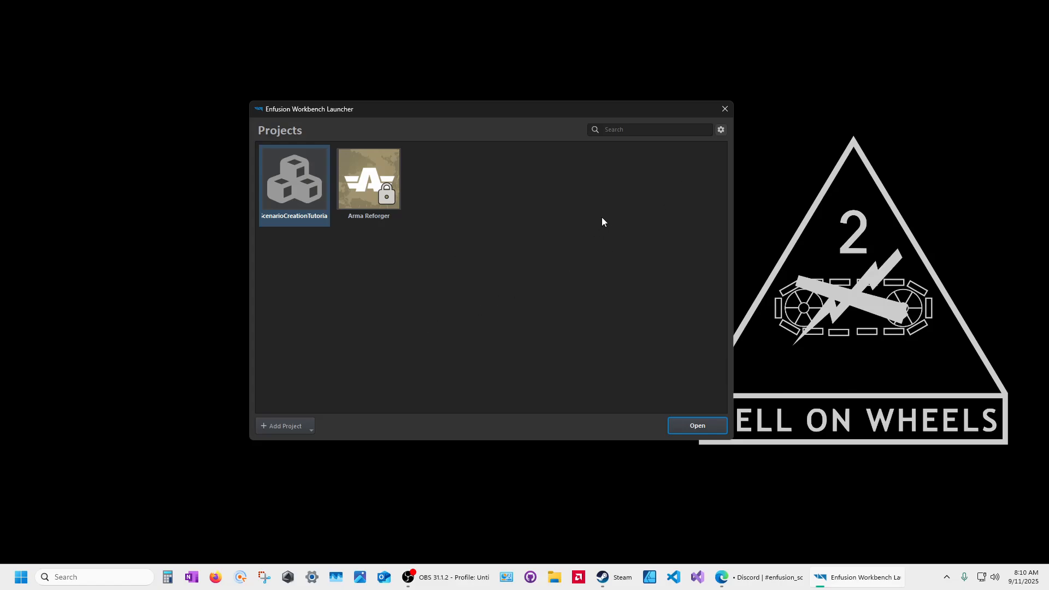
left_click(721, 129)
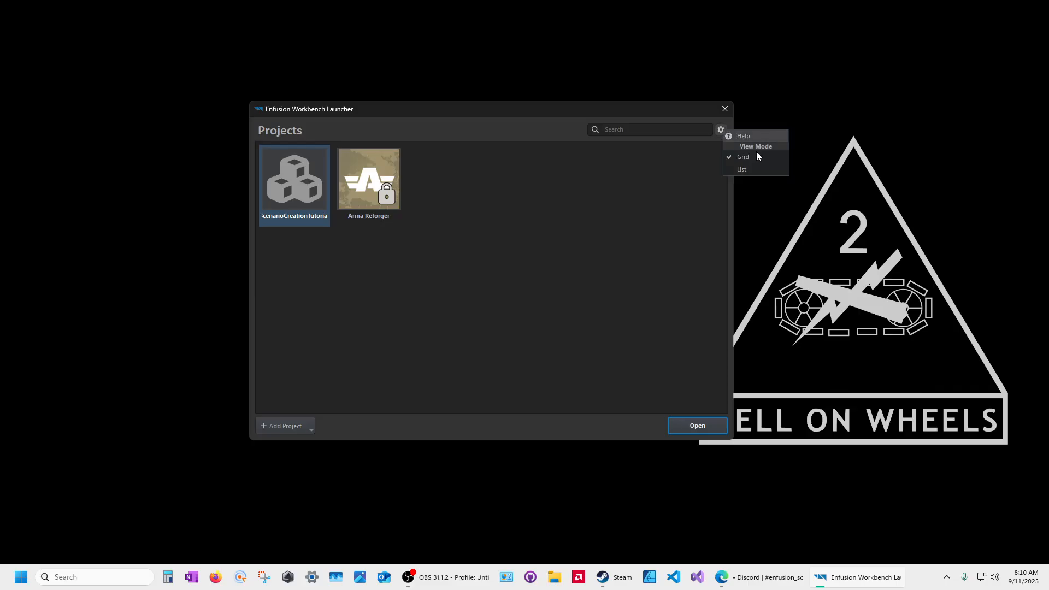
left_click(732, 169)
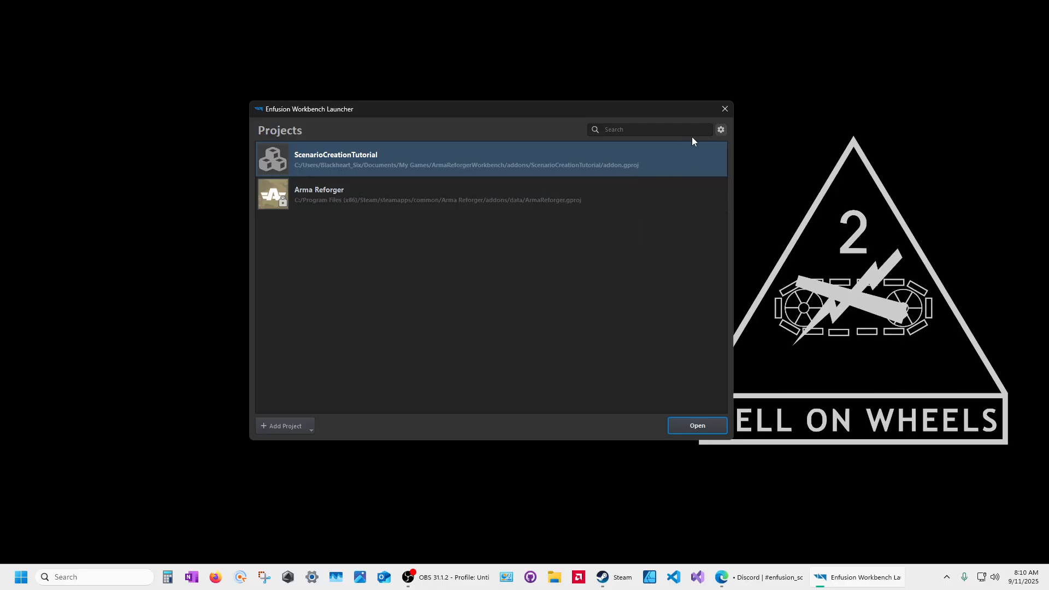
left_click(720, 130)
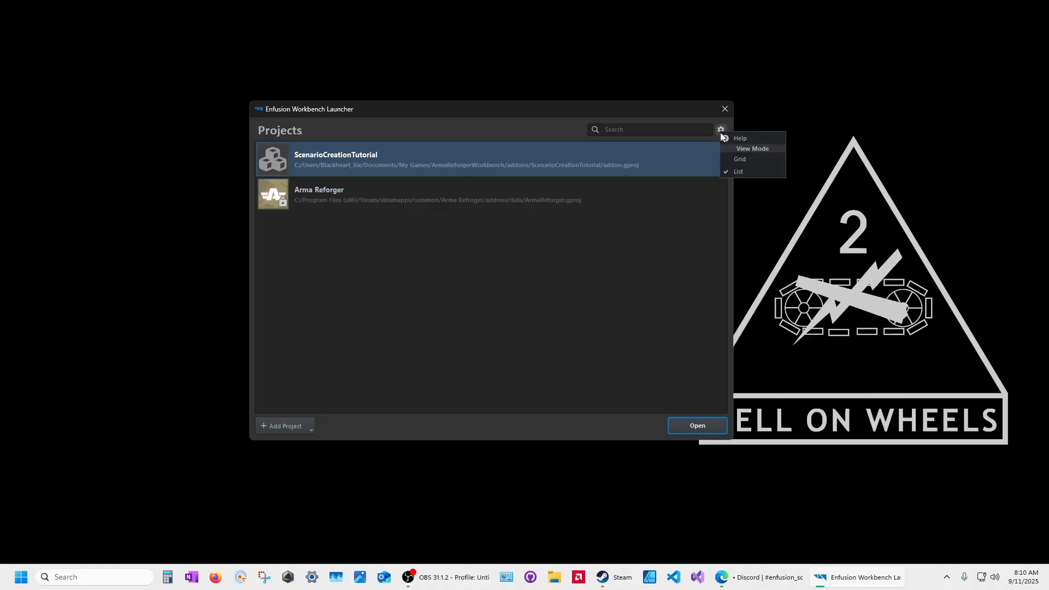
left_click(739, 159)
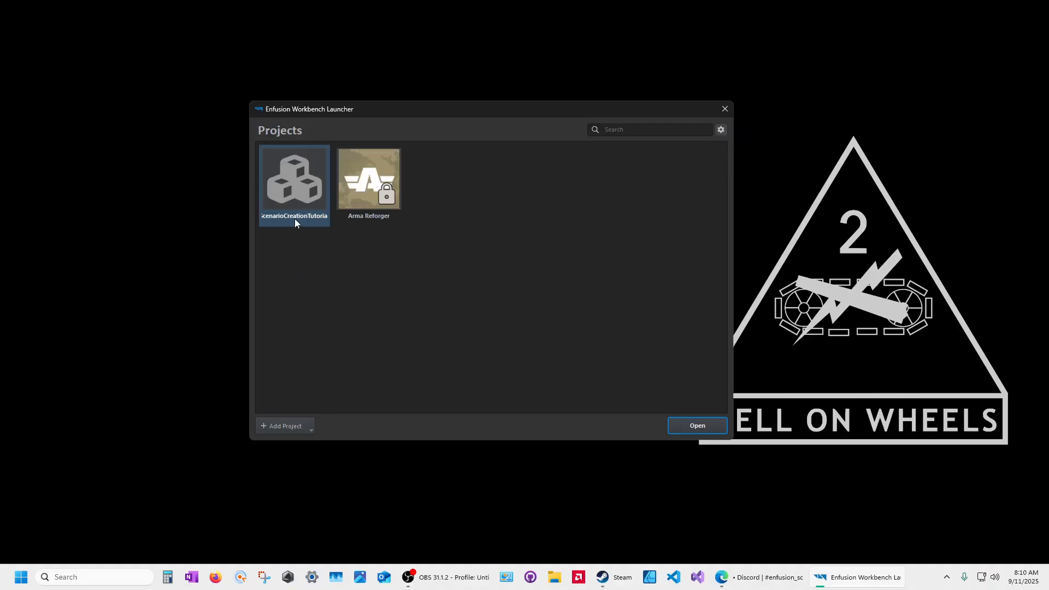
right_click(292, 177)
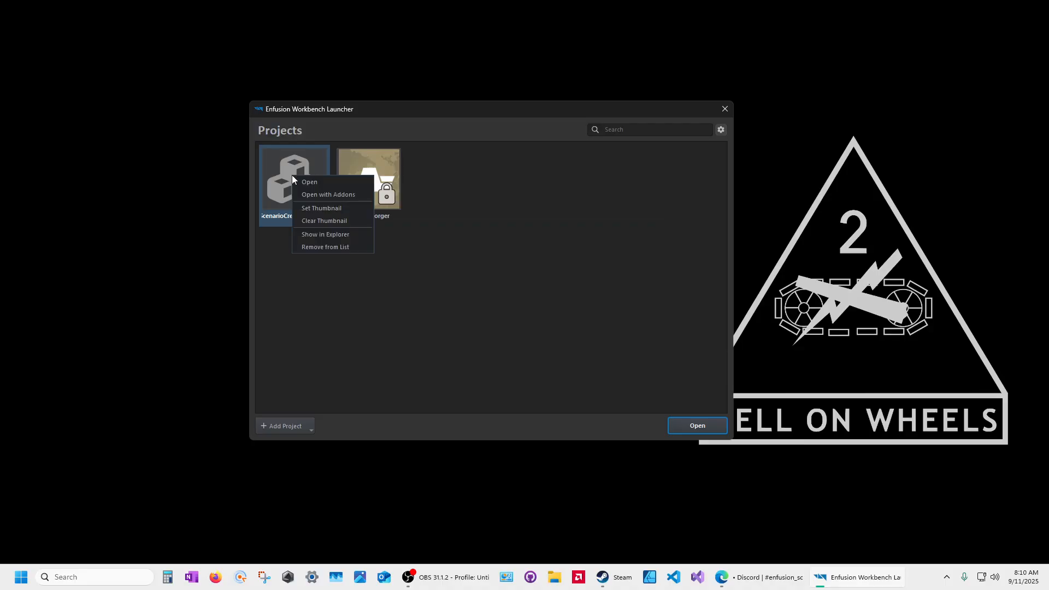
left_click(310, 236)
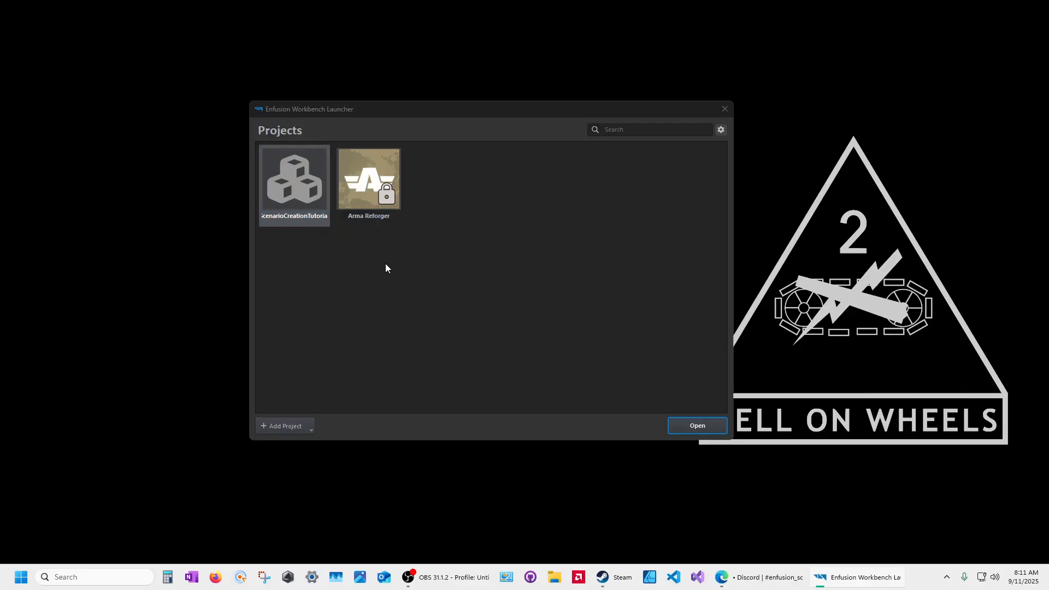
left_click_drag(533, 90, 520, 77)
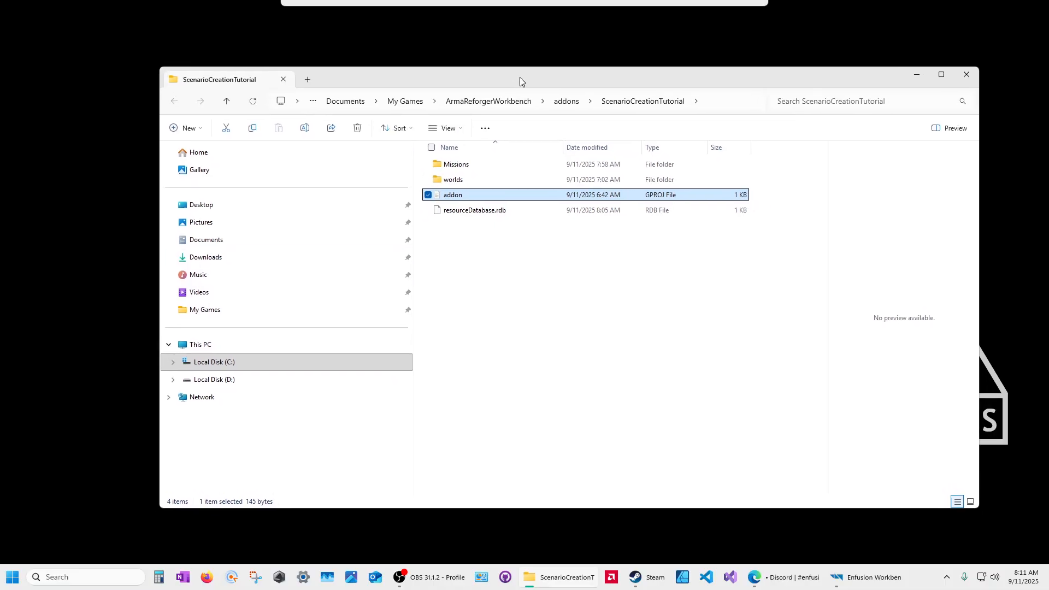
left_click(566, 101)
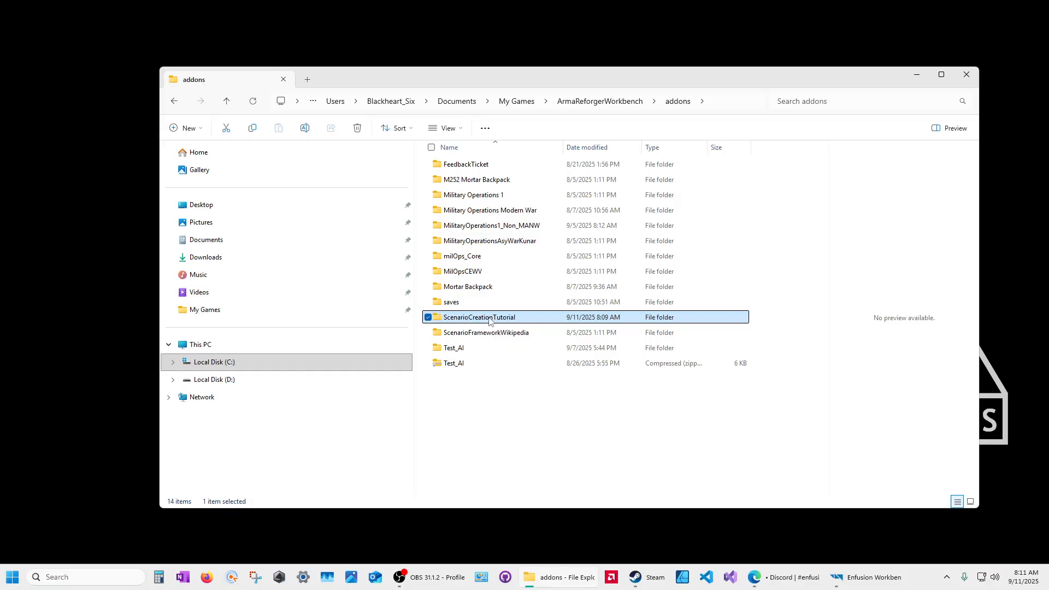
left_click(966, 74)
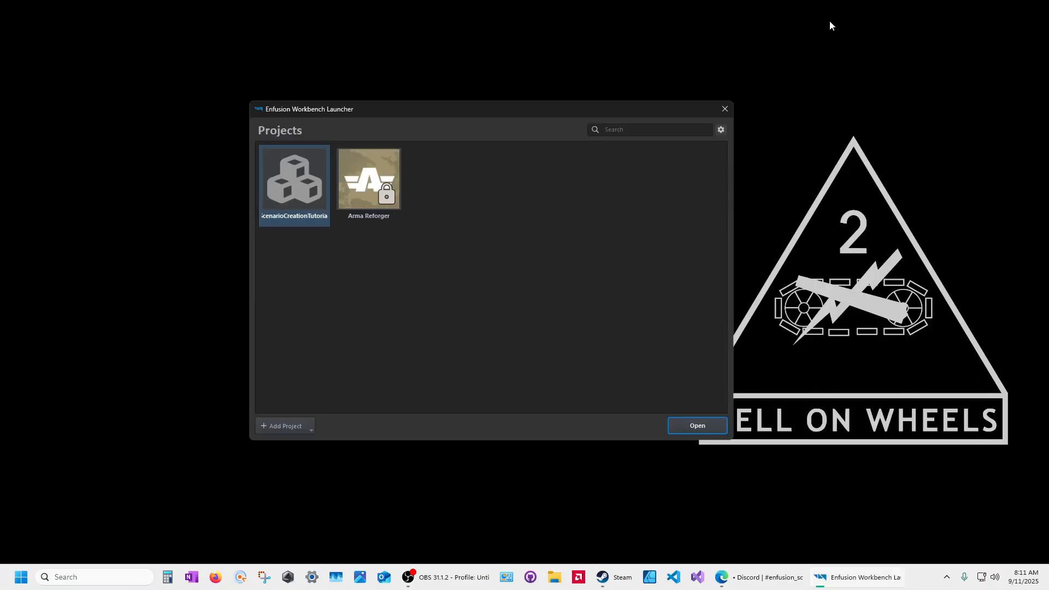
Step: Set the ScenarioCreationTutorial thumbnail to bbpCircle512x512 from D:\ARMAVerse
right_click(299, 179)
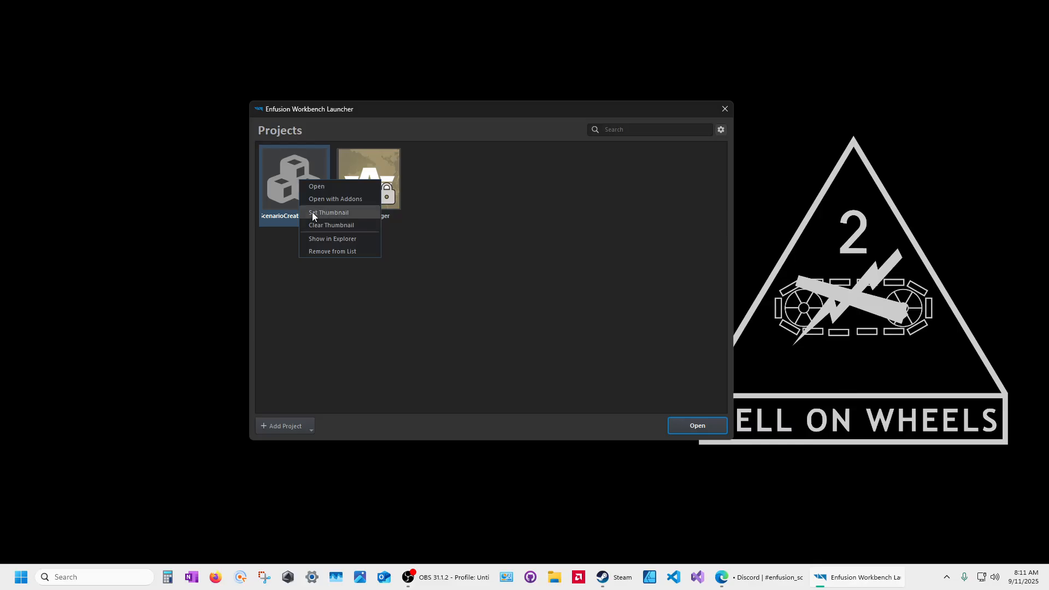
left_click(451, 175)
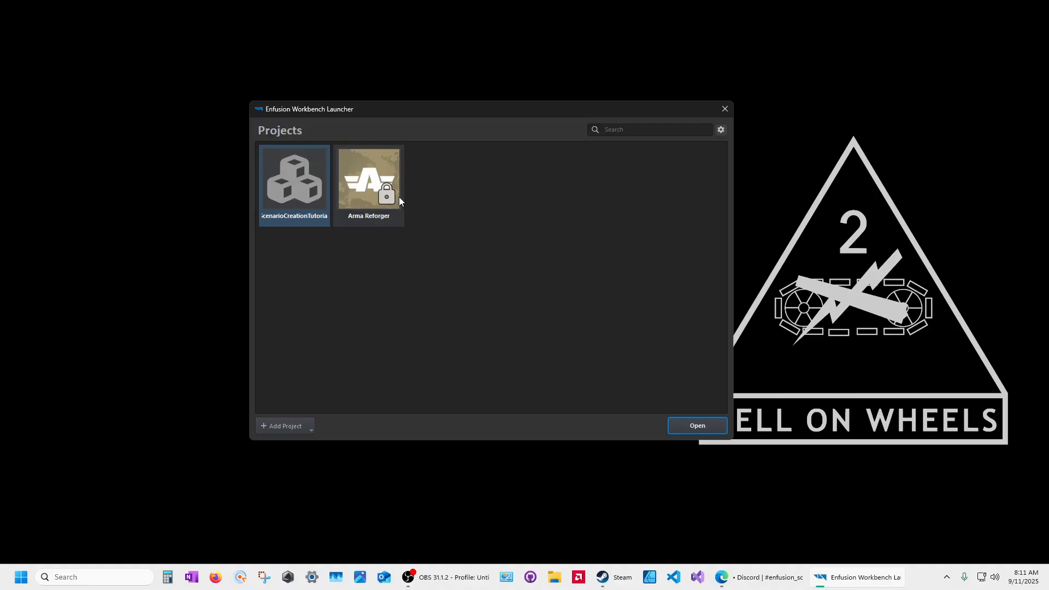
right_click(289, 182)
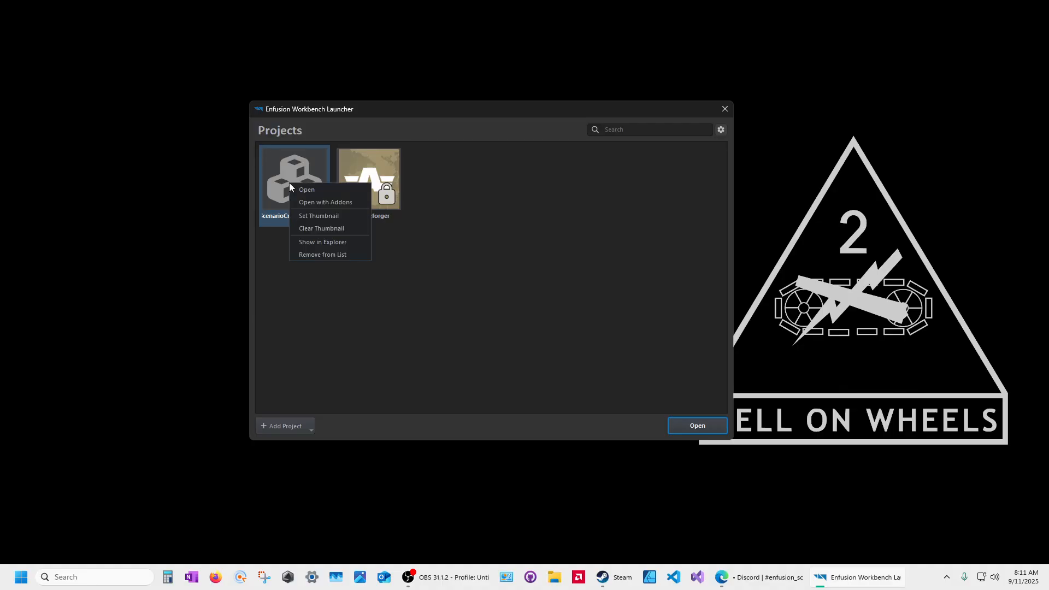
left_click(302, 217)
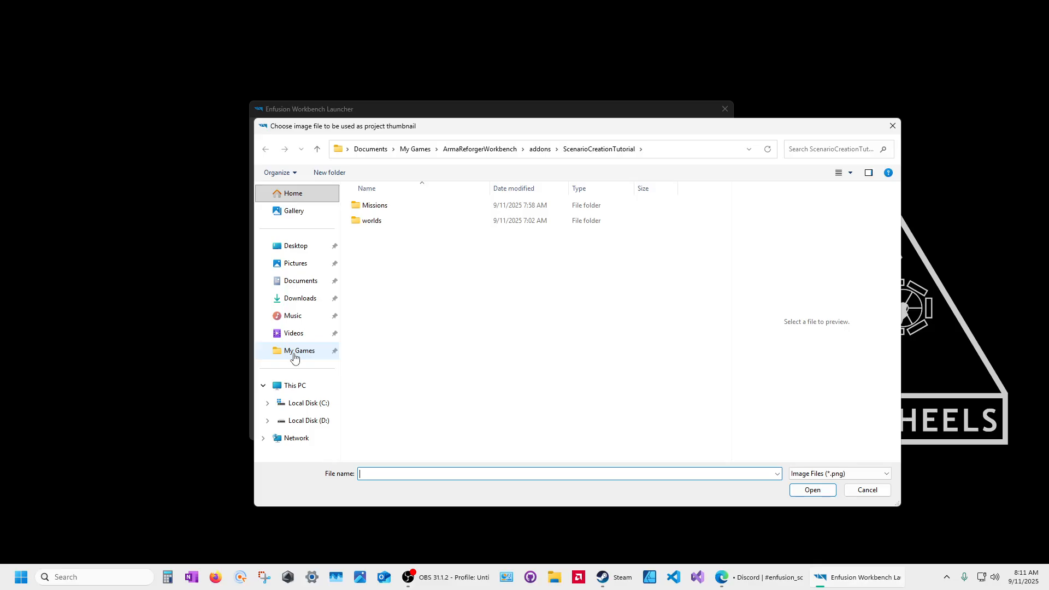
left_click(307, 421)
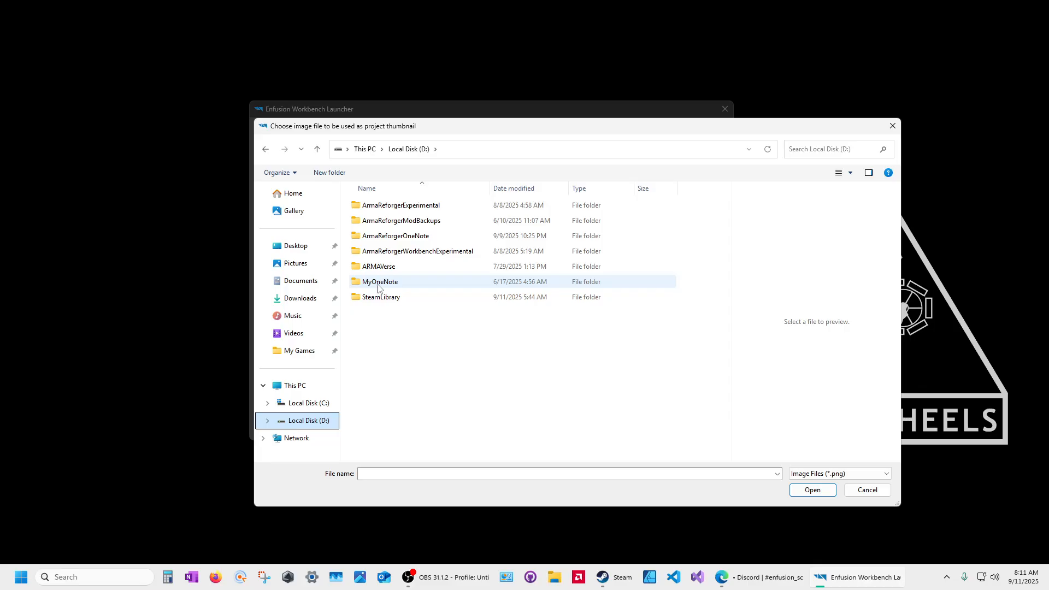
left_click(374, 270)
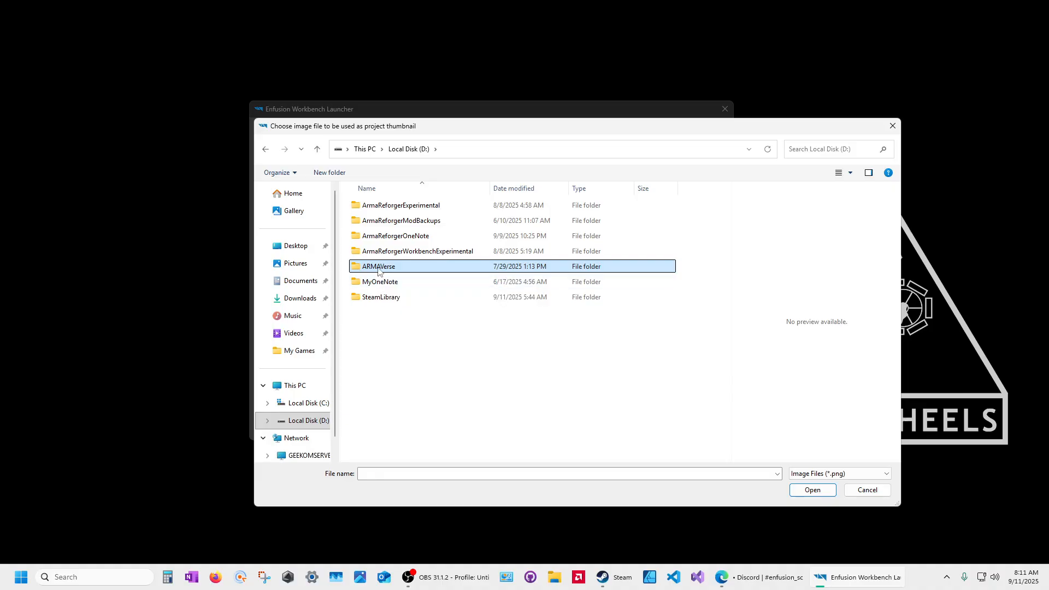
double_click(378, 268)
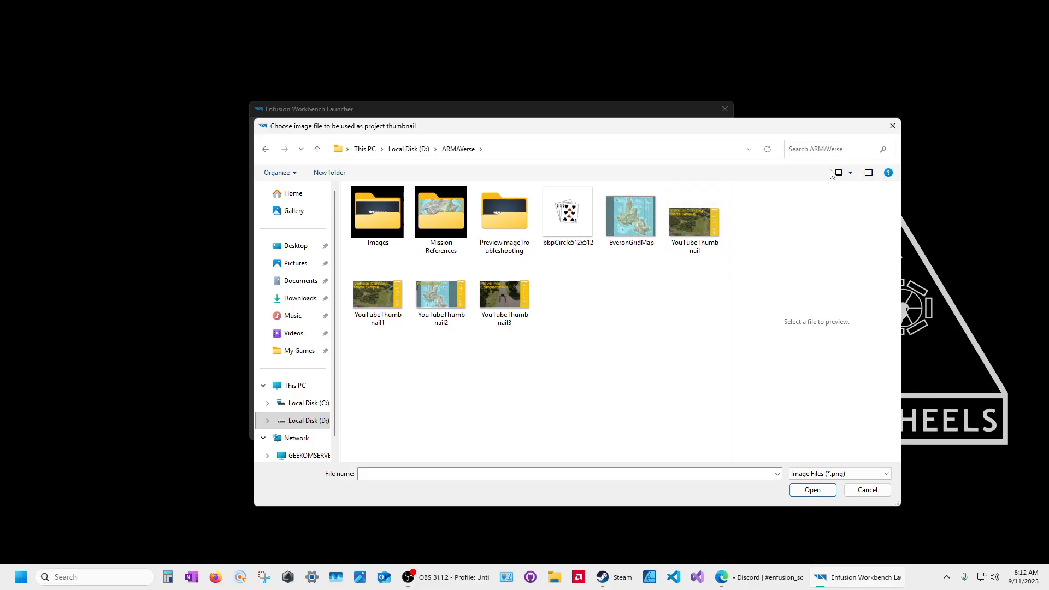
left_click(567, 219)
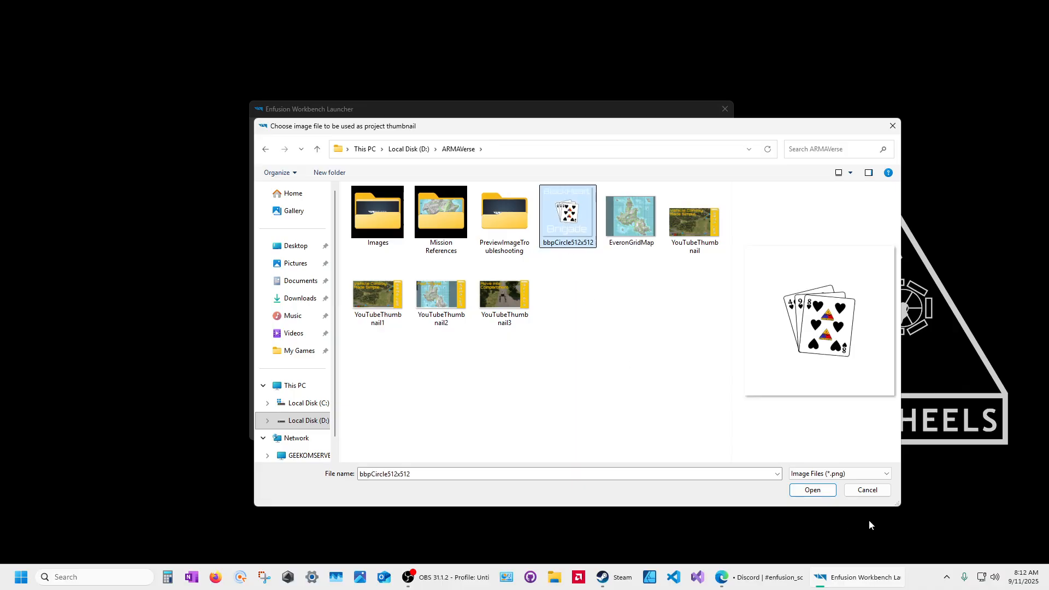
left_click(812, 490)
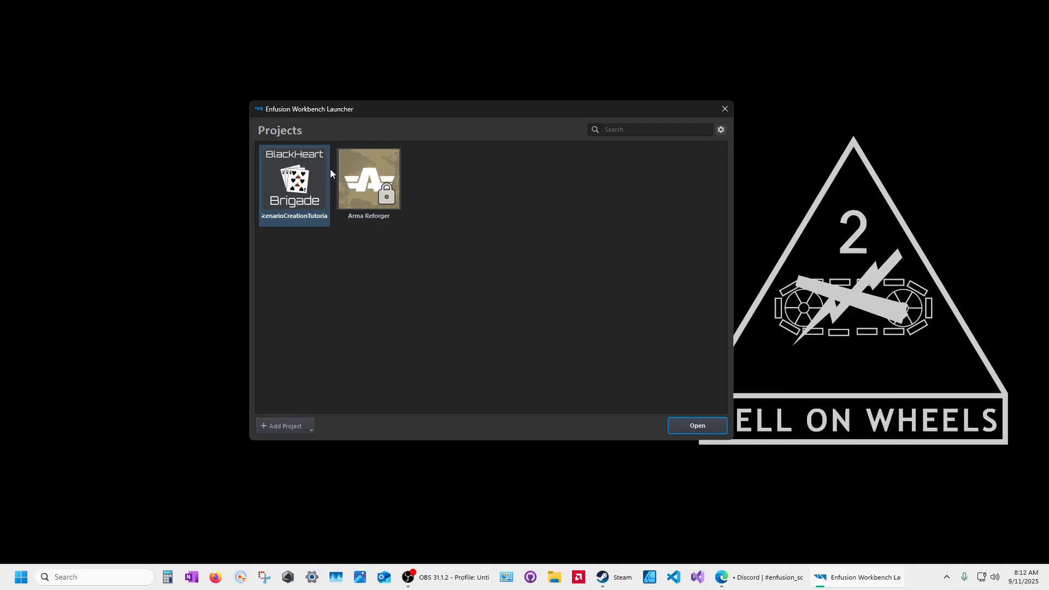
Step: Remove the custom thumbnail, then re-apply bbpCircle512x512 from D:\ARMAVerse
right_click(295, 170)
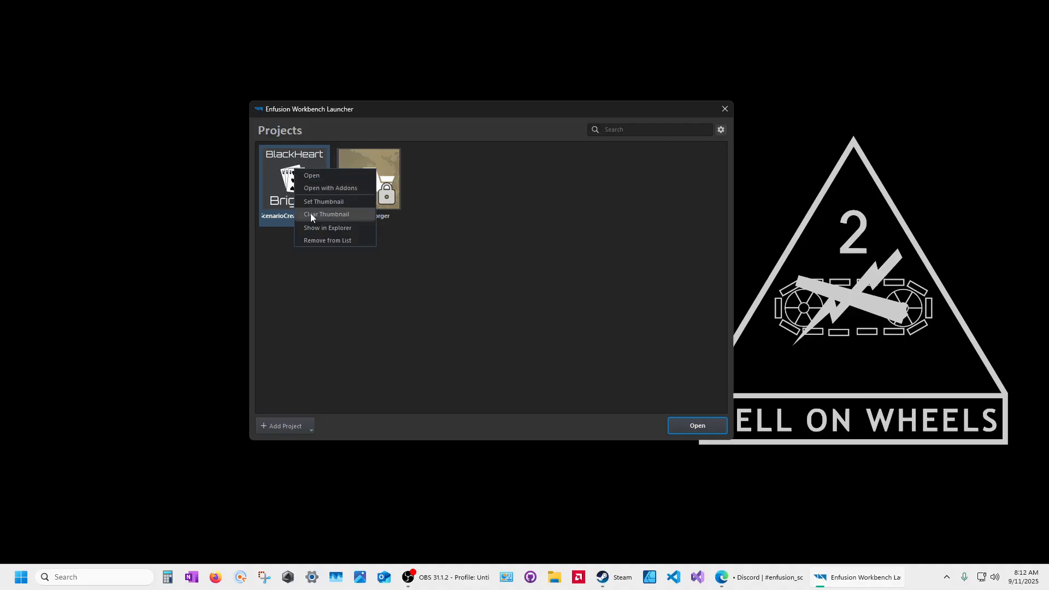
left_click(316, 215)
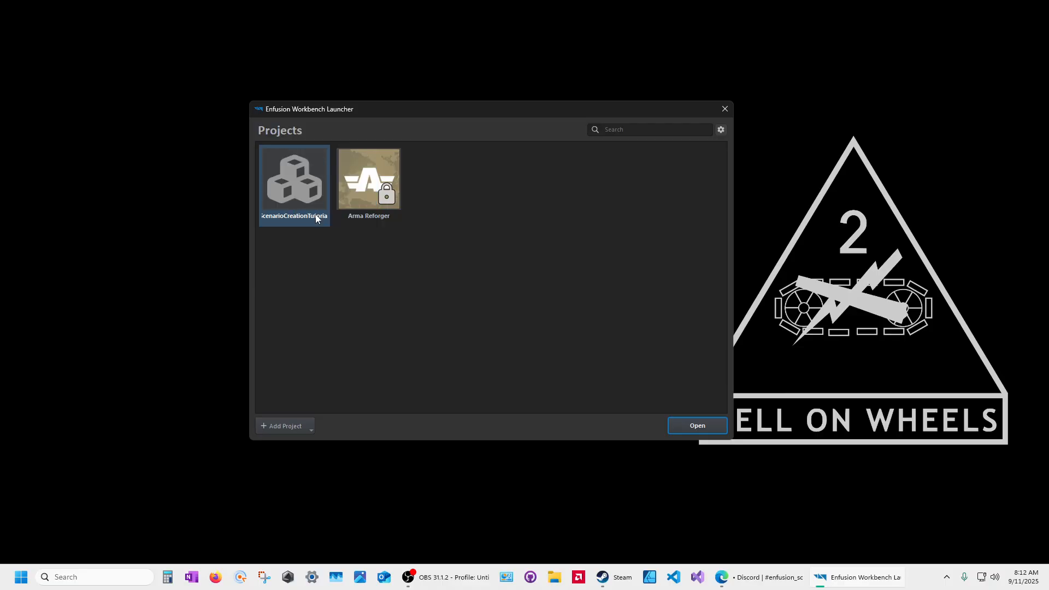
right_click(299, 177)
left_click(323, 208)
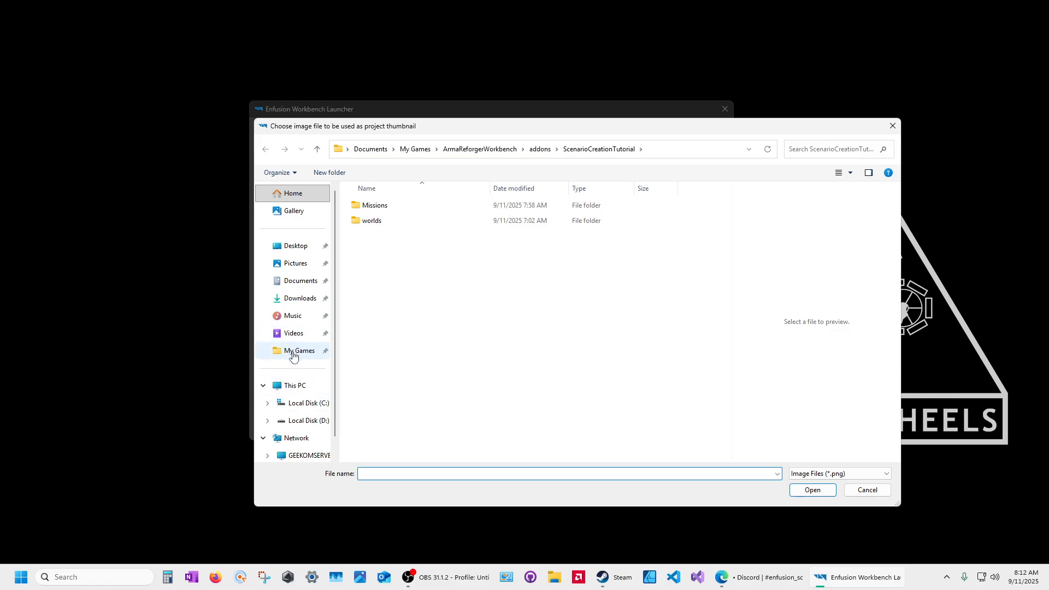
left_click(298, 421)
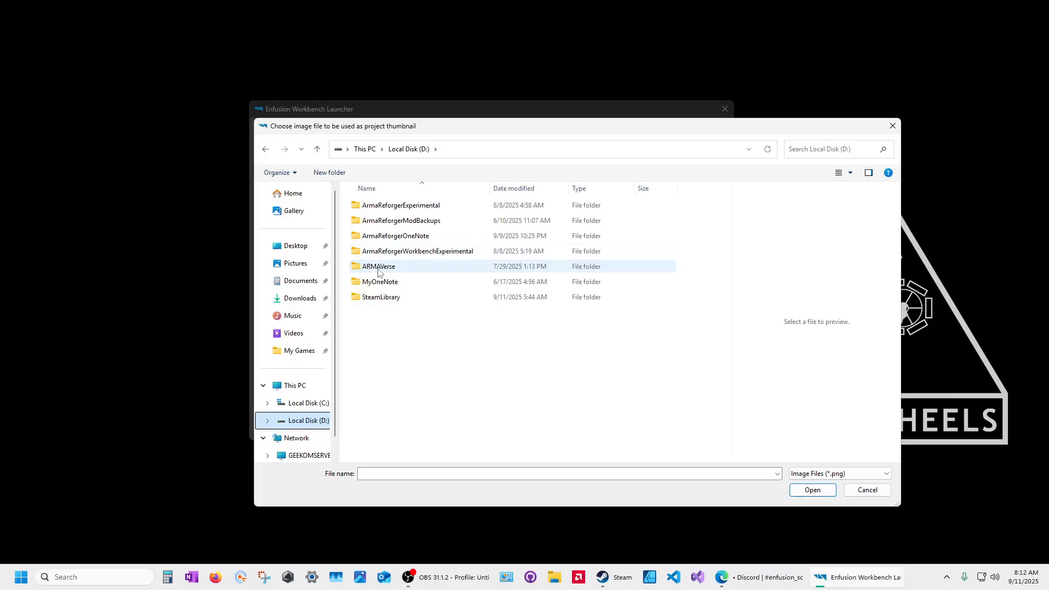
double_click(374, 268)
double_click(569, 223)
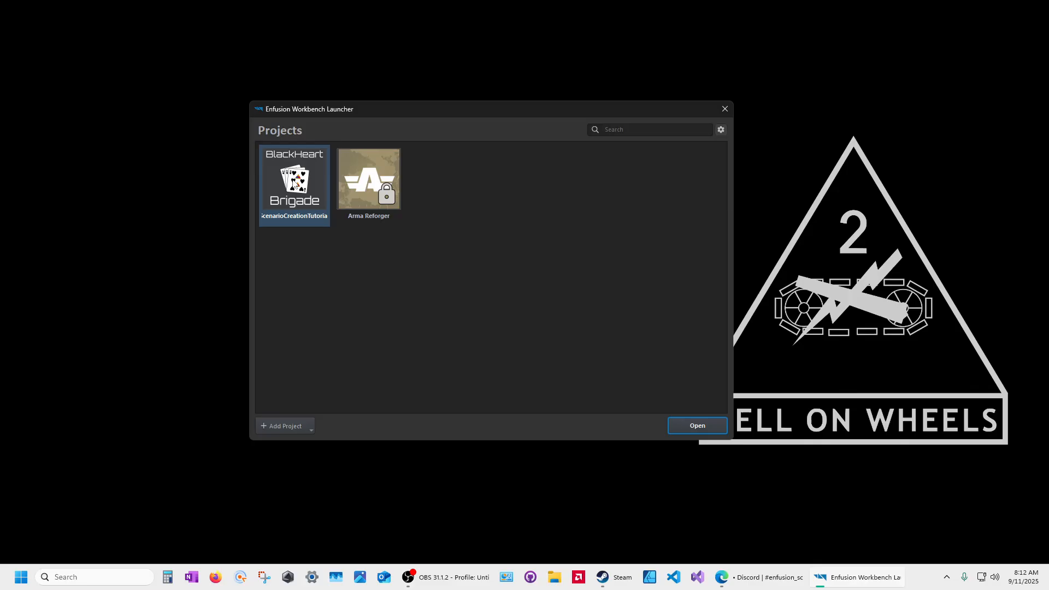
Step: Open the ScenarioCreationTutorial project with the M252 Mortar Backpack addon included
right_click(294, 179)
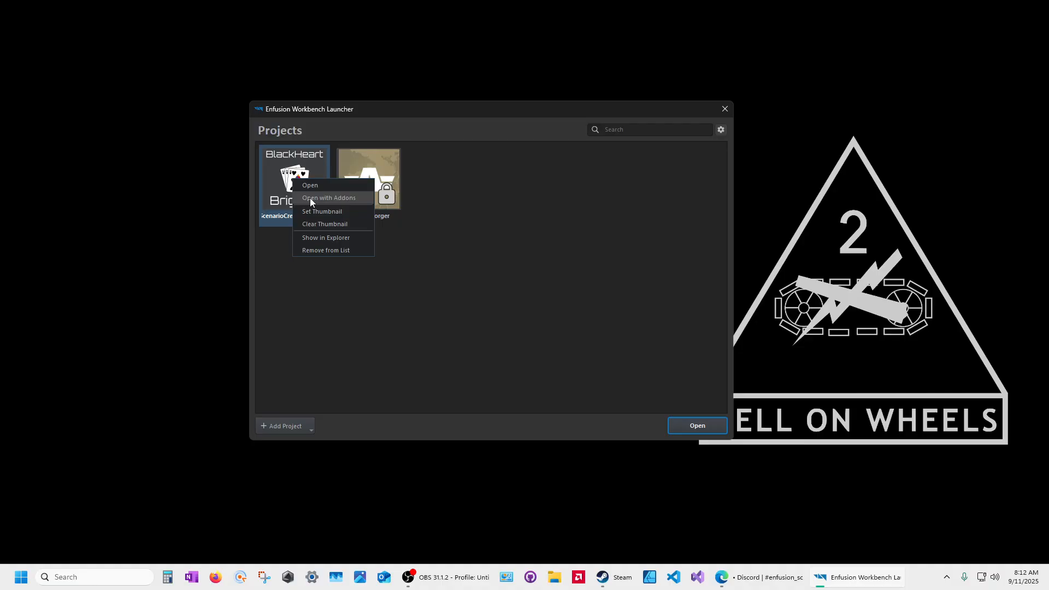
left_click(310, 199)
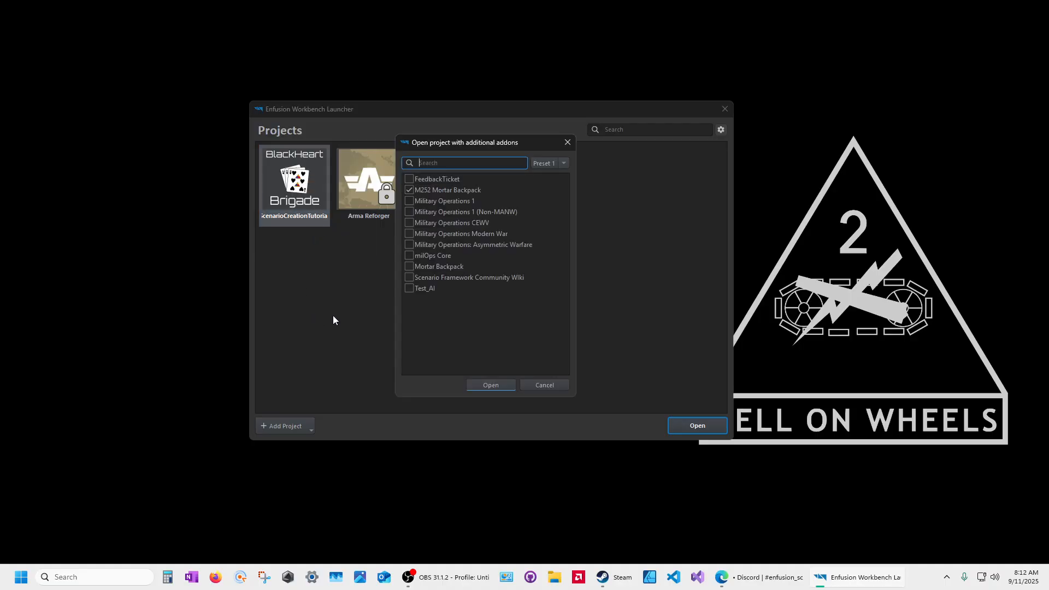
left_click(410, 190)
left_click(490, 385)
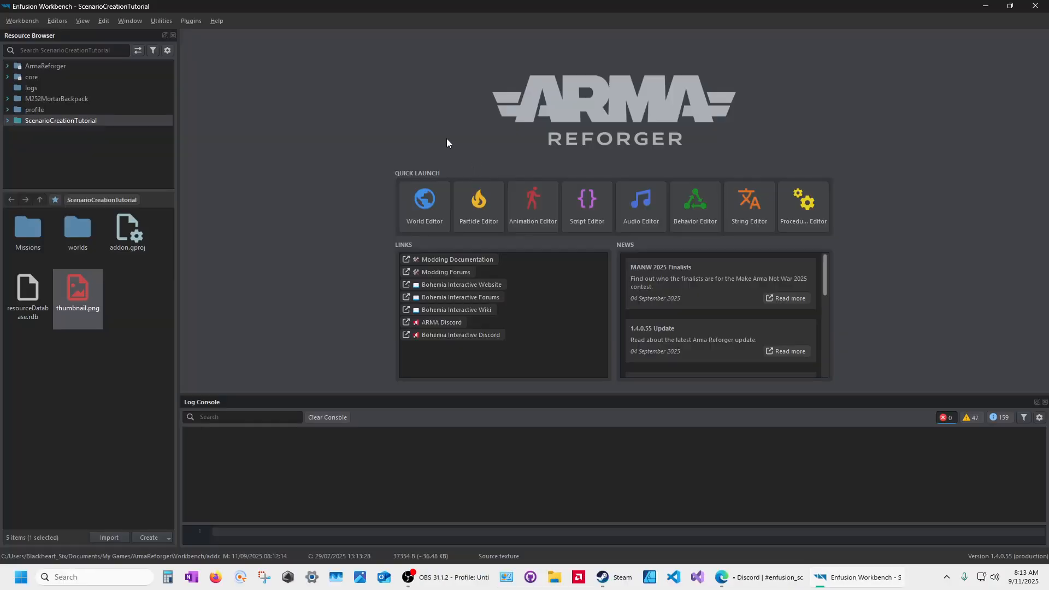
Step: Browse the M252MortarBackpack and ScenarioCreationTutorial contents, then close the Workbench
left_click(51, 100)
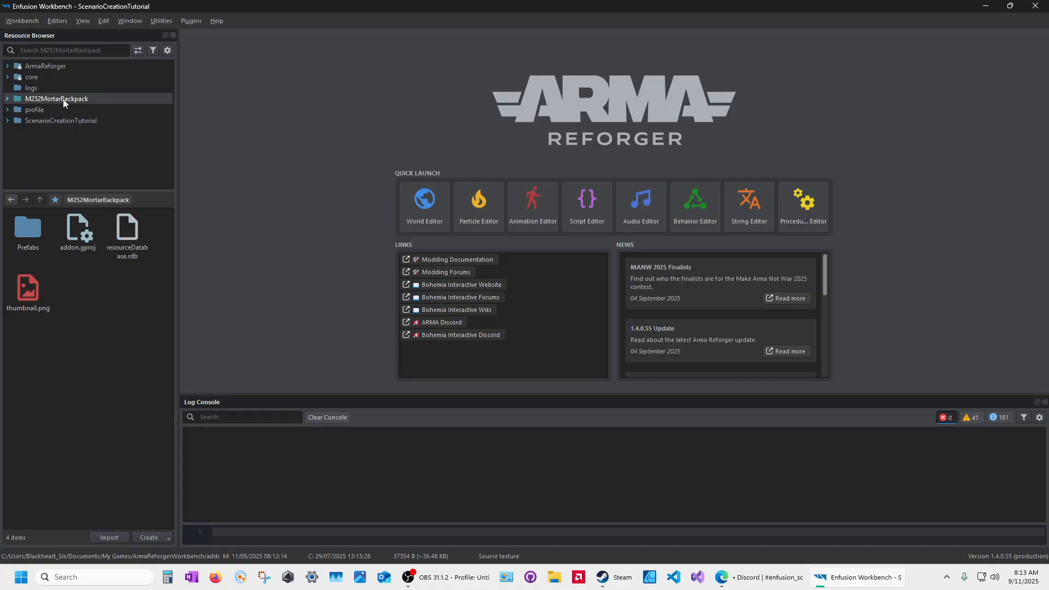
left_click(40, 120)
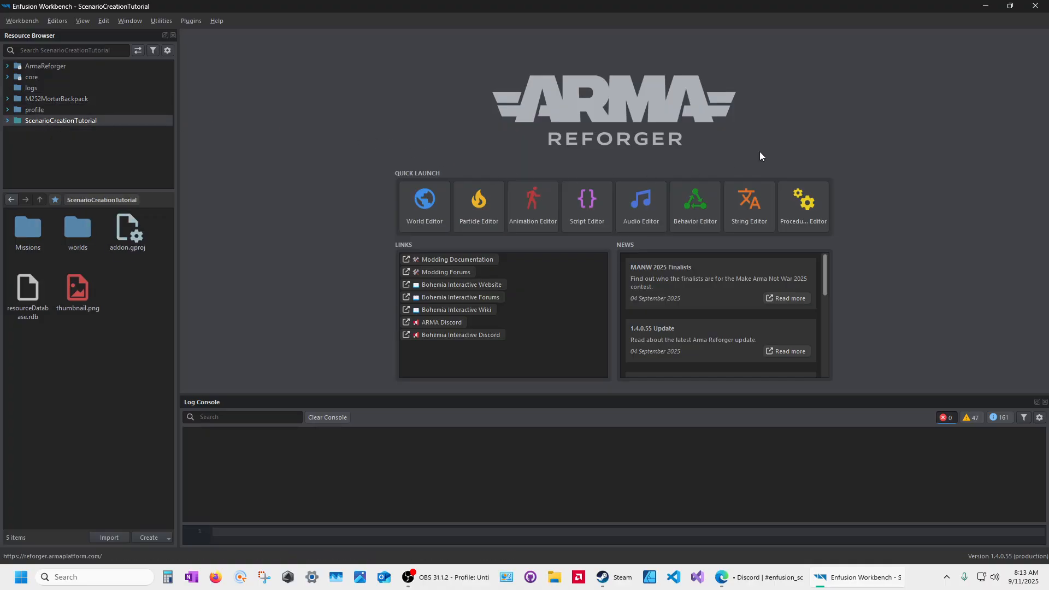
left_click(1035, 6)
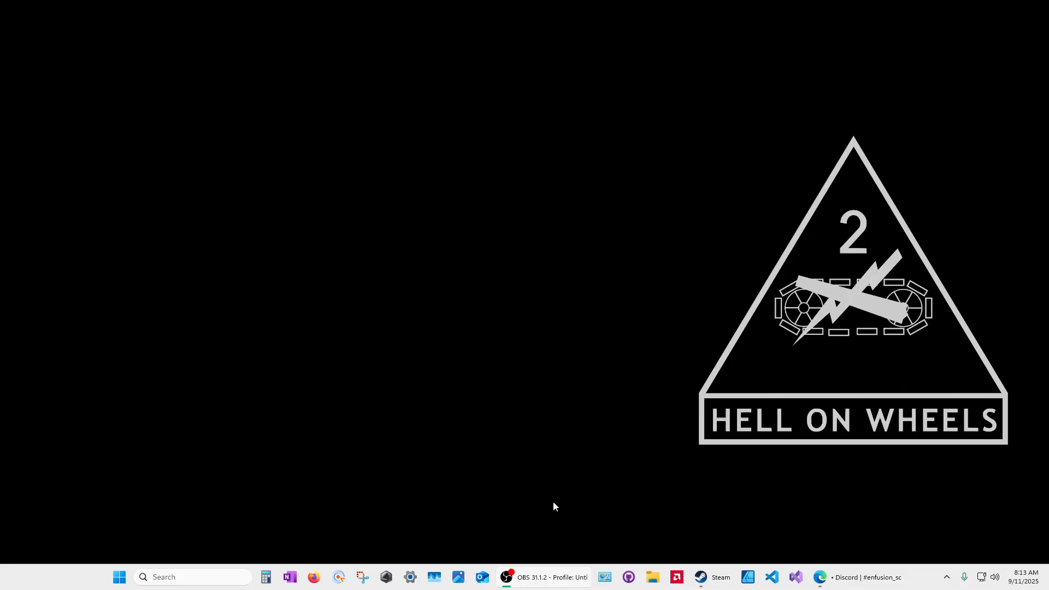
Step: Relaunch Arma Reforger Tools and open ScenarioCreationTutorial without extra addons
right_click(701, 577)
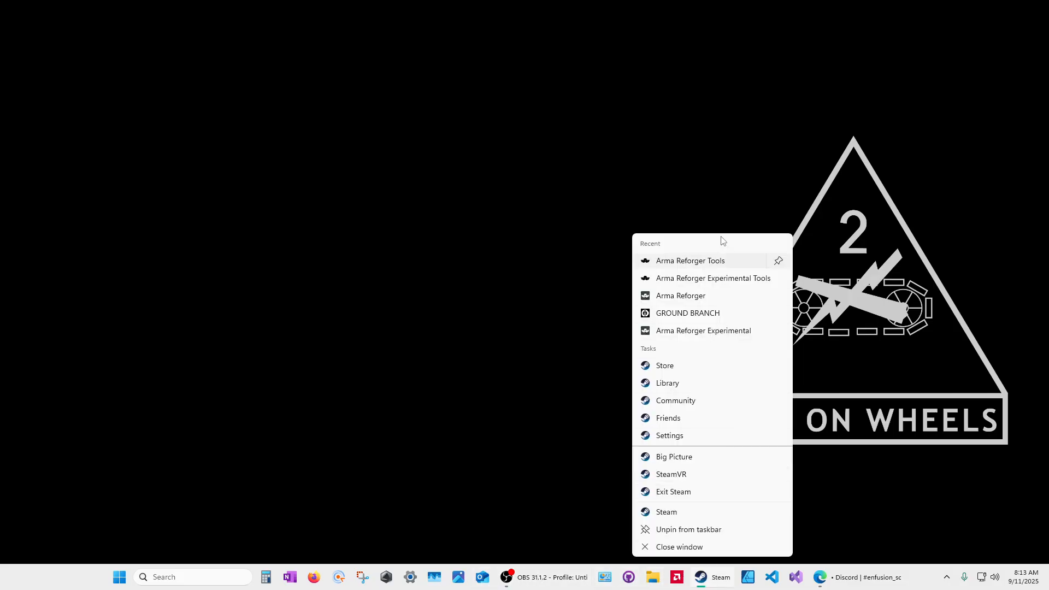
left_click(668, 261)
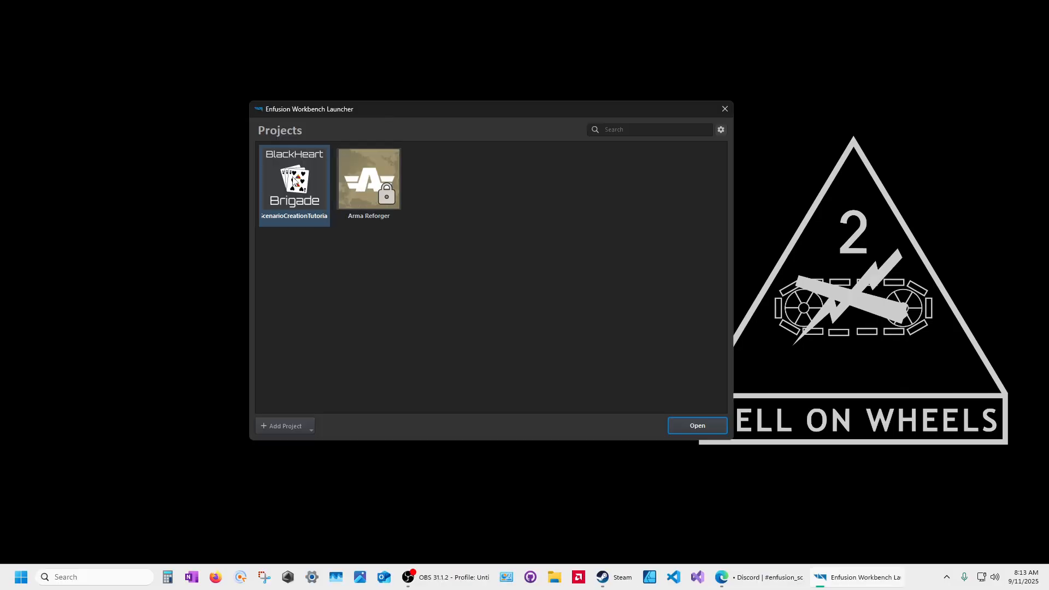
right_click(293, 180)
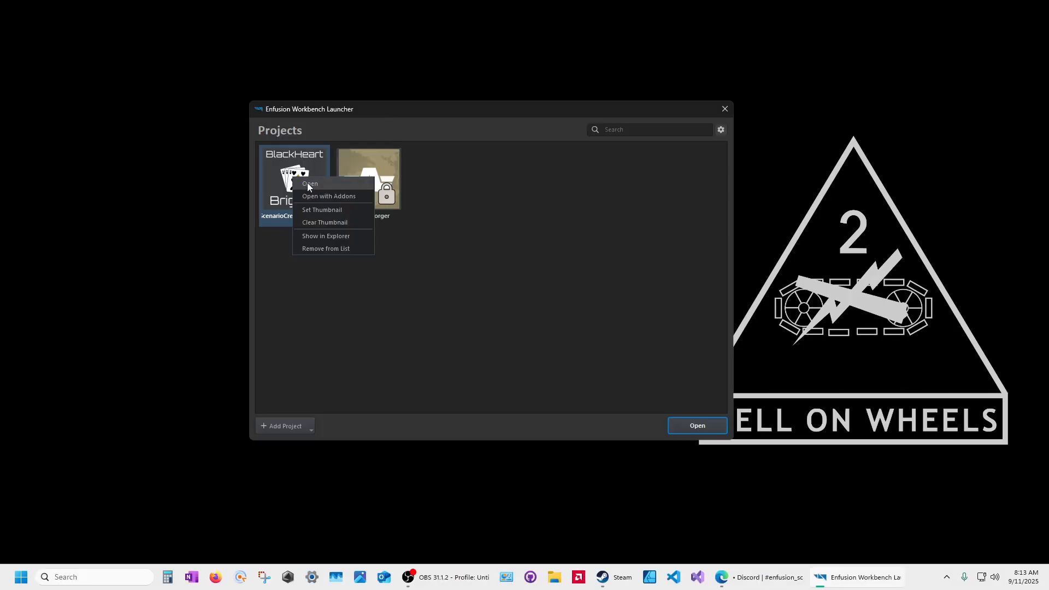
left_click(307, 184)
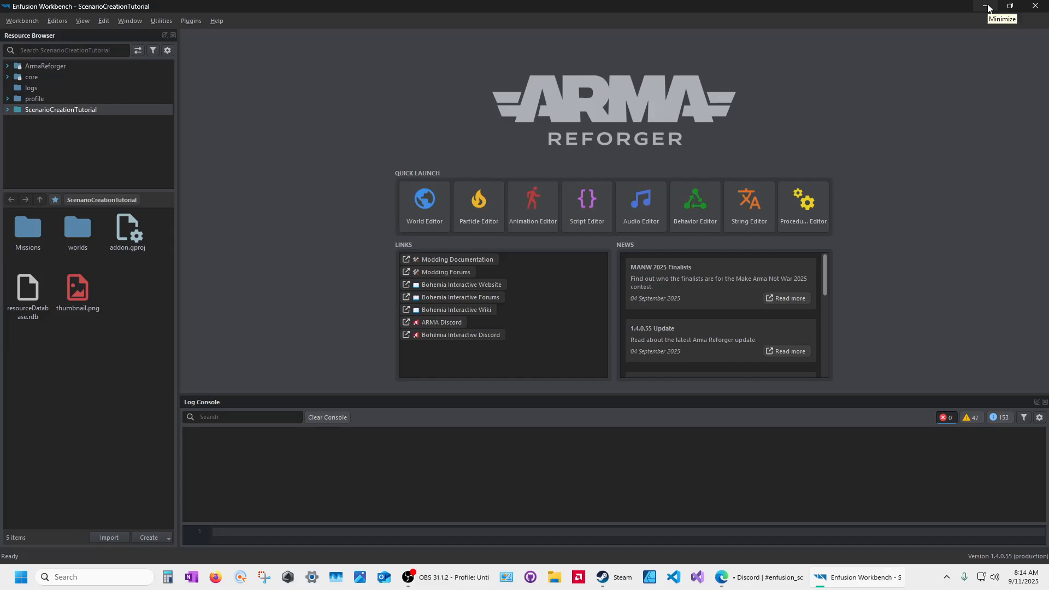
Step: Close the Workbench, relaunch it from Steam, and reopen ScenarioCreationTutorial
left_click(1042, 6)
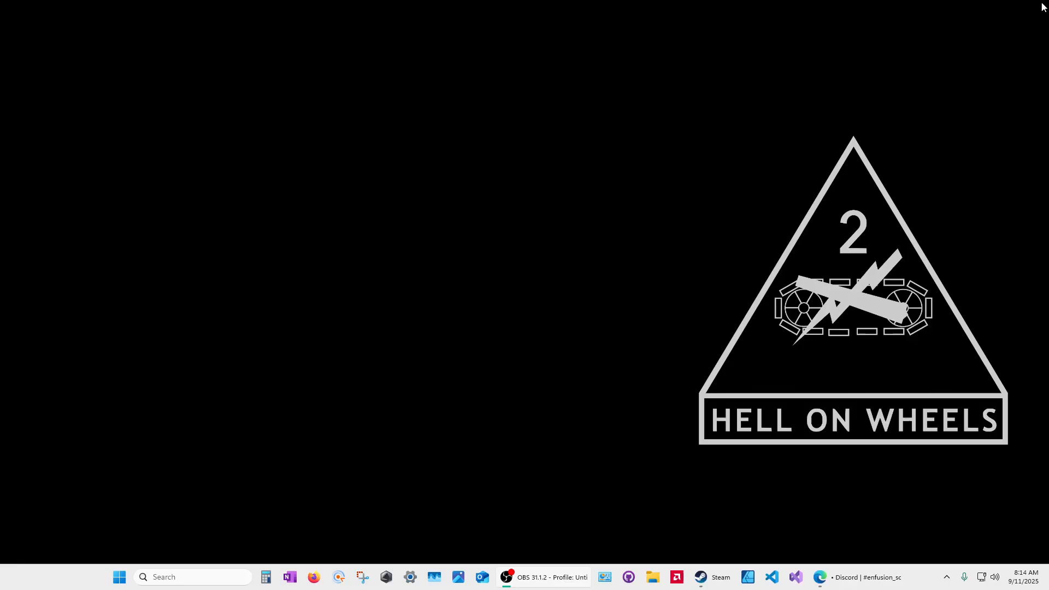
right_click(713, 580)
left_click(673, 262)
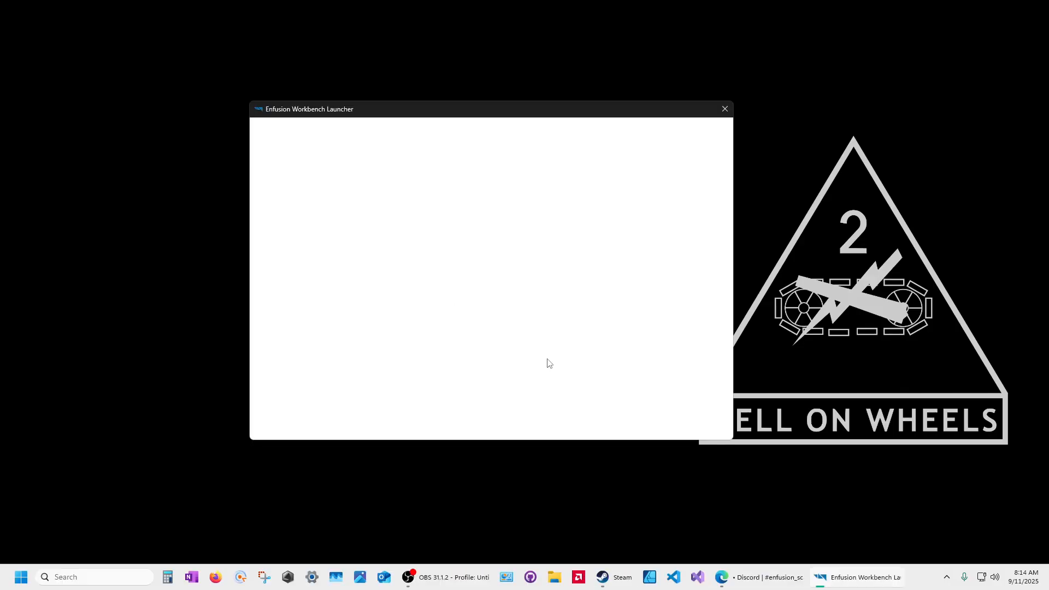
right_click(283, 168)
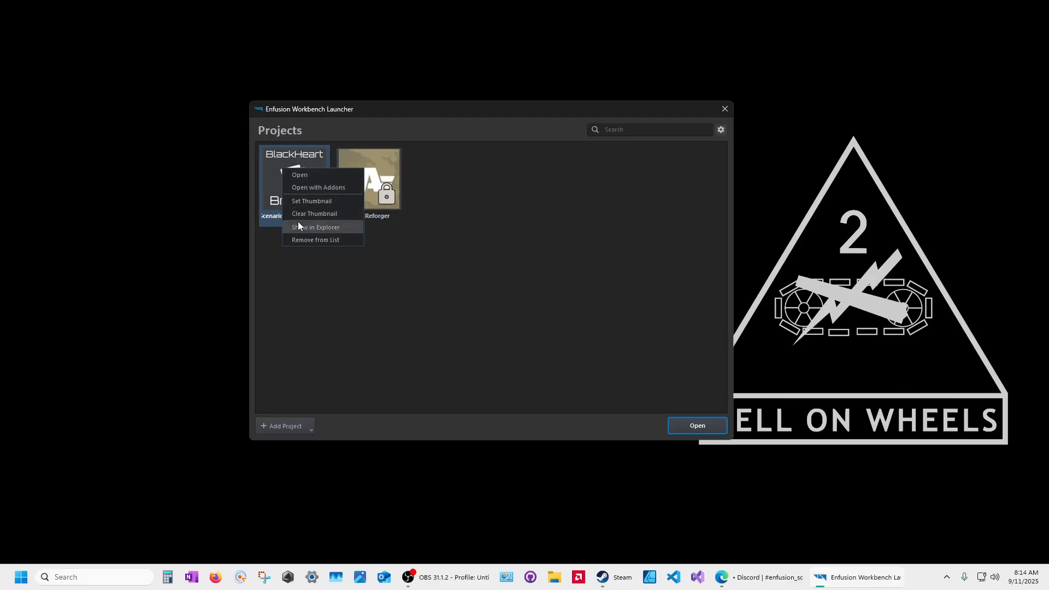
left_click(299, 176)
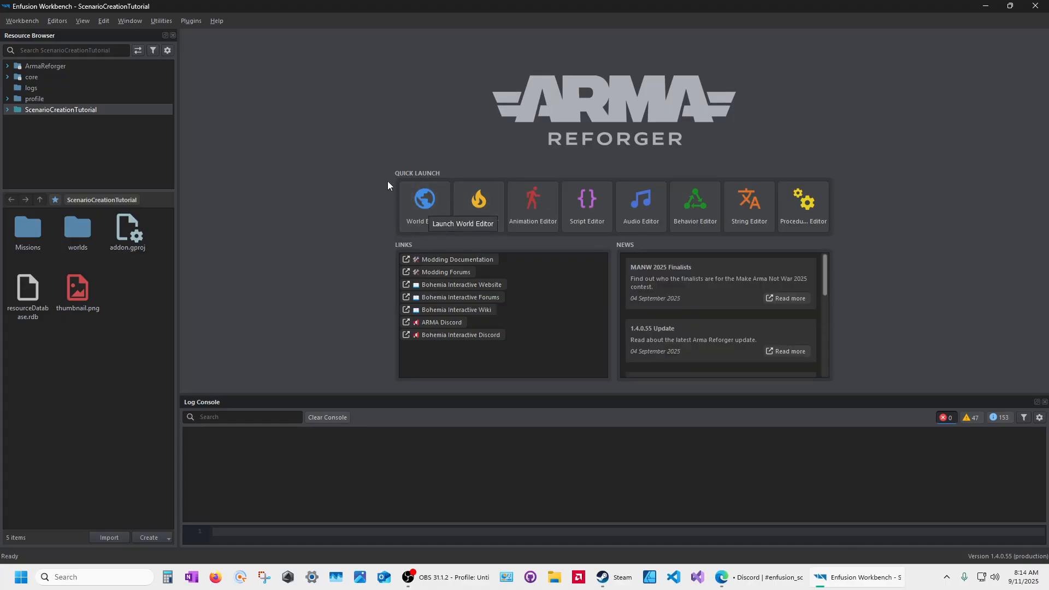
Step: Launch the World Editor and load the ScenarioCreation_Arland world
left_click(425, 201)
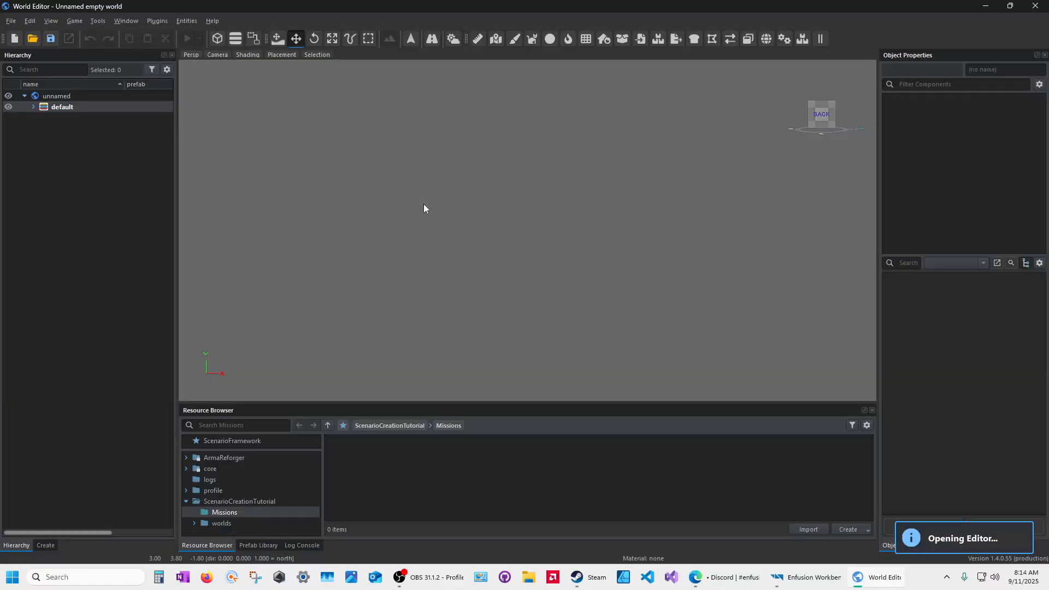
left_click(11, 20)
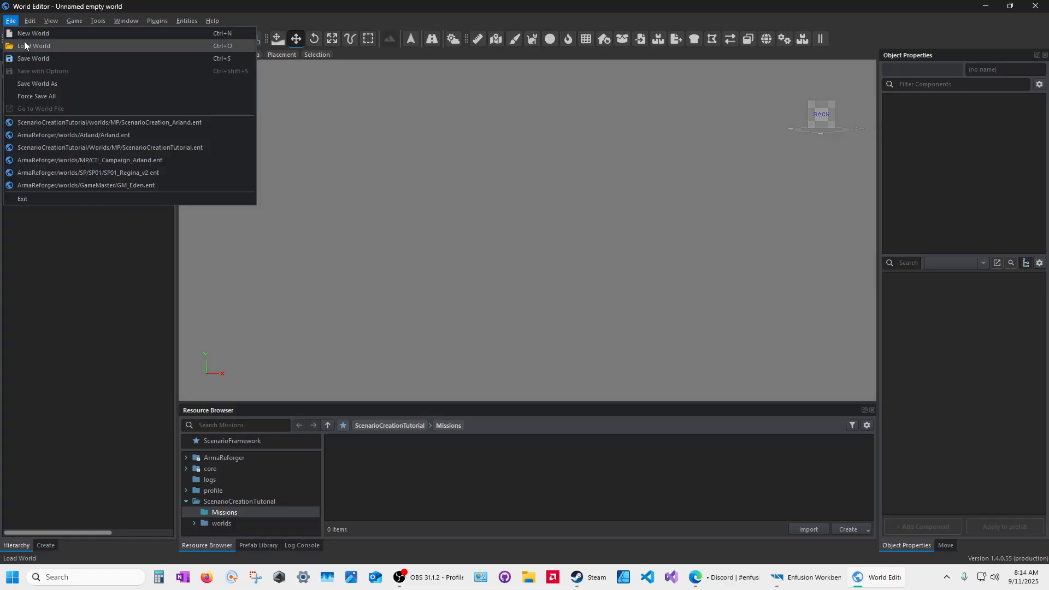
left_click(84, 252)
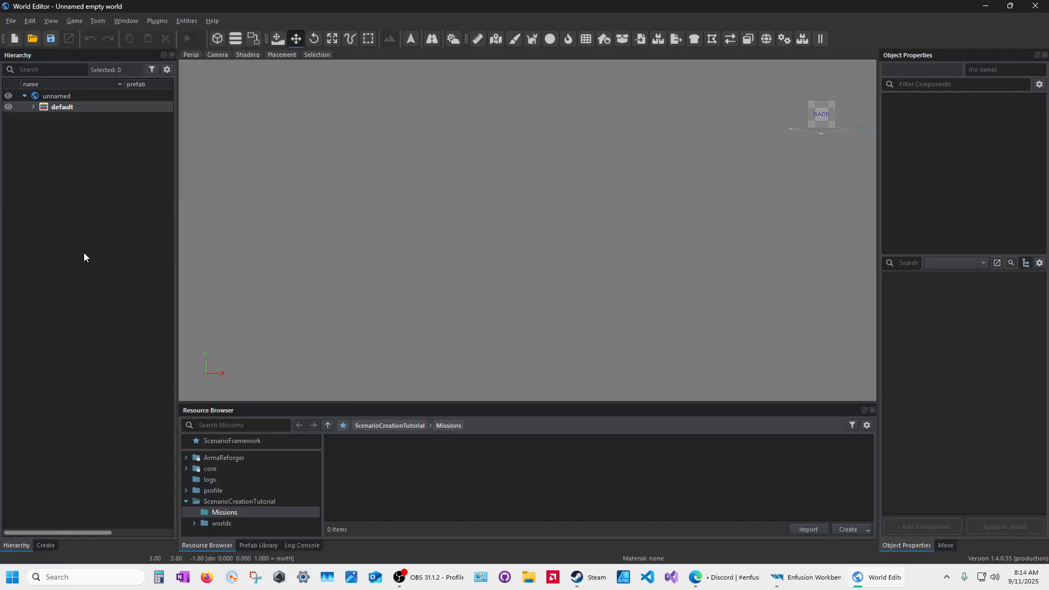
left_click(32, 38)
left_click(459, 180)
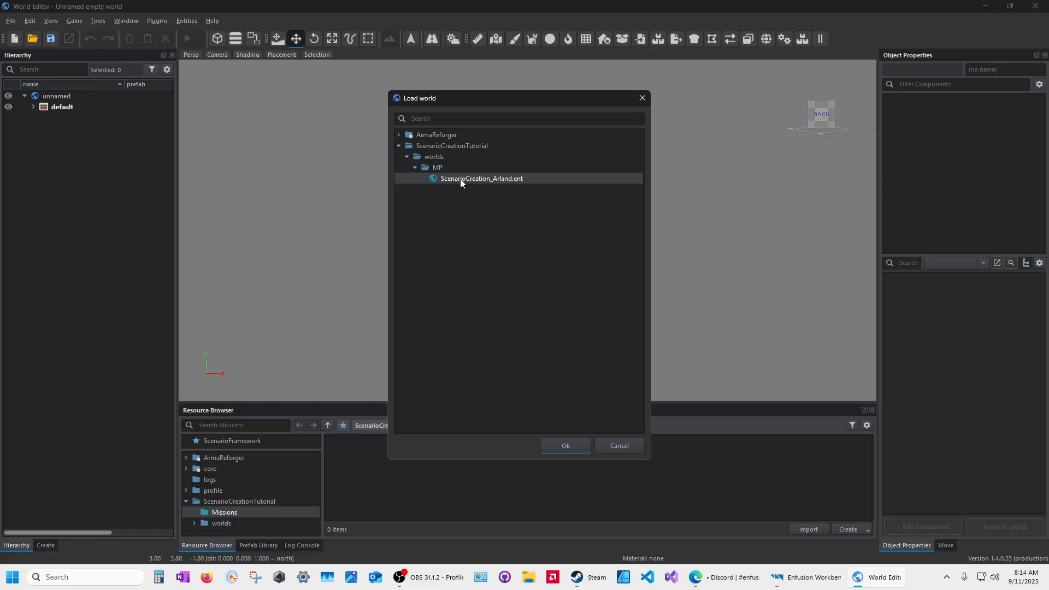
left_click(572, 450)
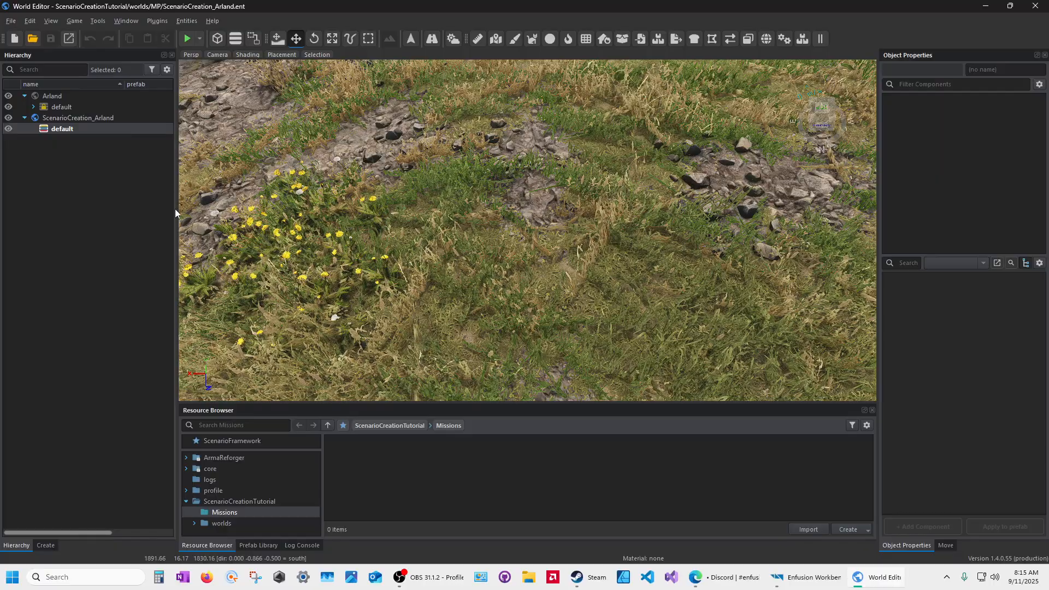
Step: Widen the world hierarchy panel and fly the camera back to overlook the bay
left_click_drag(176, 208, 222, 210)
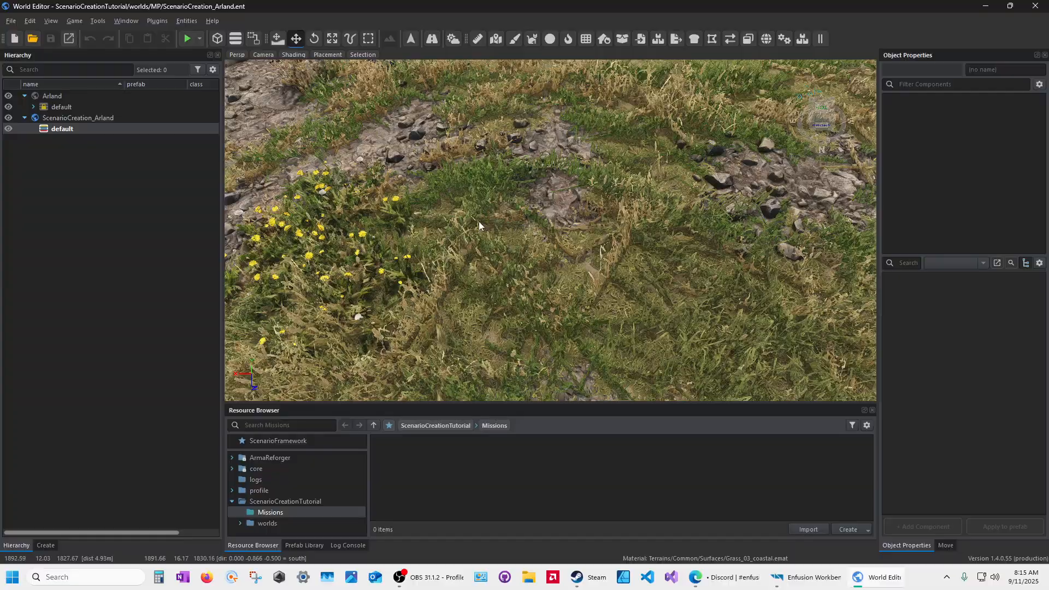
scroll(540, 195, "down", 8)
key("s")
right_click_drag(553, 225, 546, 171)
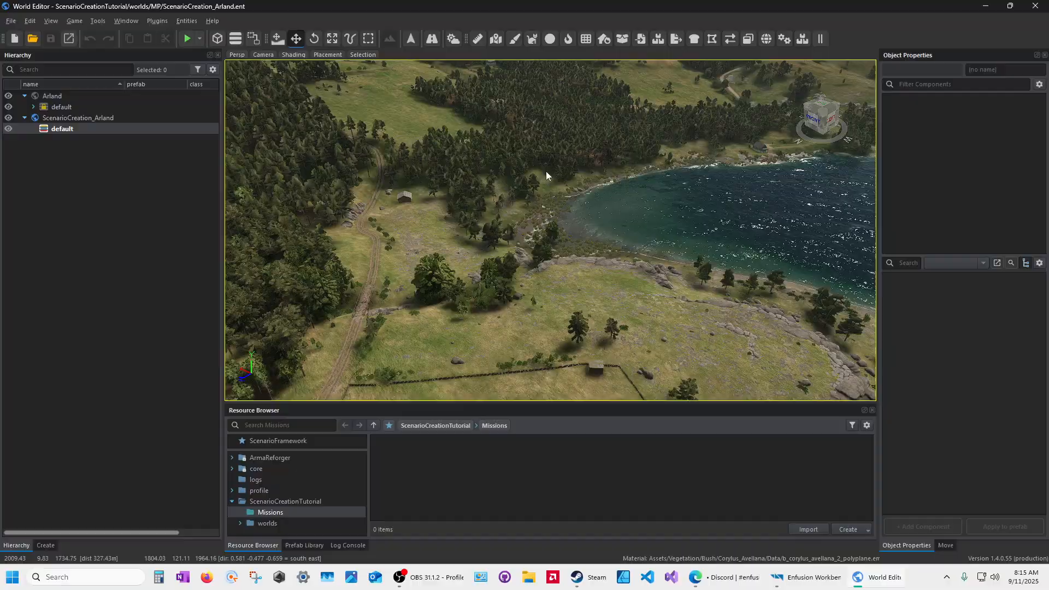
key("w")
right_click_drag(594, 264, 526, 247)
key("s")
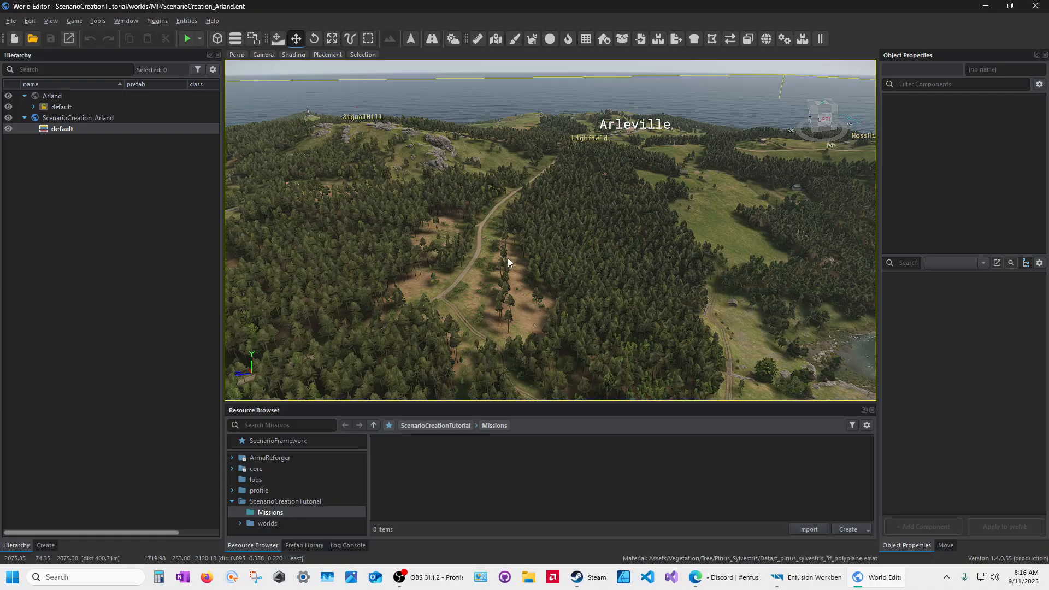
Step: Search the resources for 'gamemode' and show the 46 ArmaReforger matches
left_click(62, 131)
left_click(278, 423)
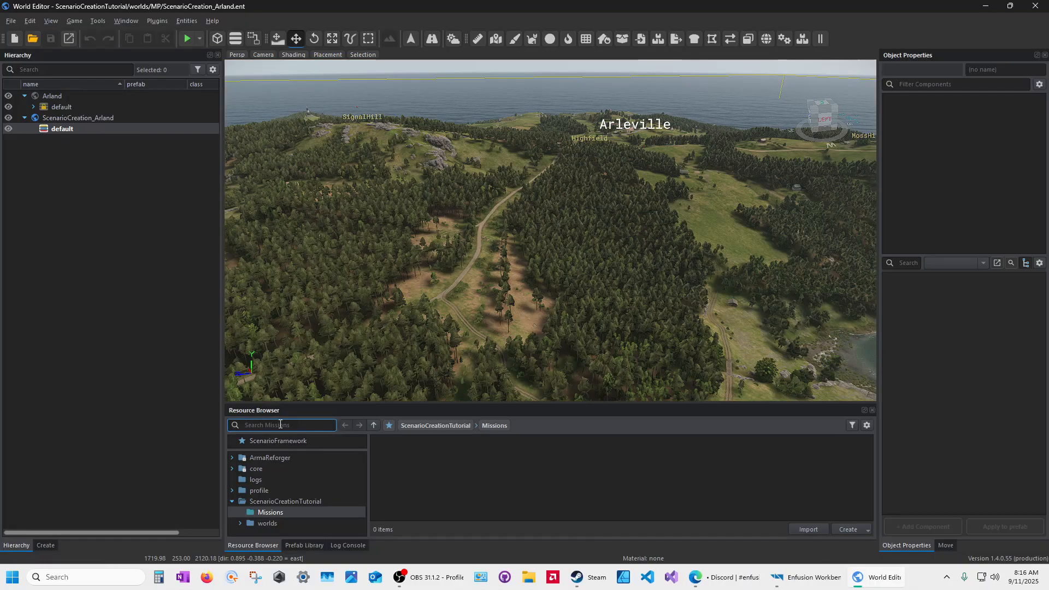
type("ga")
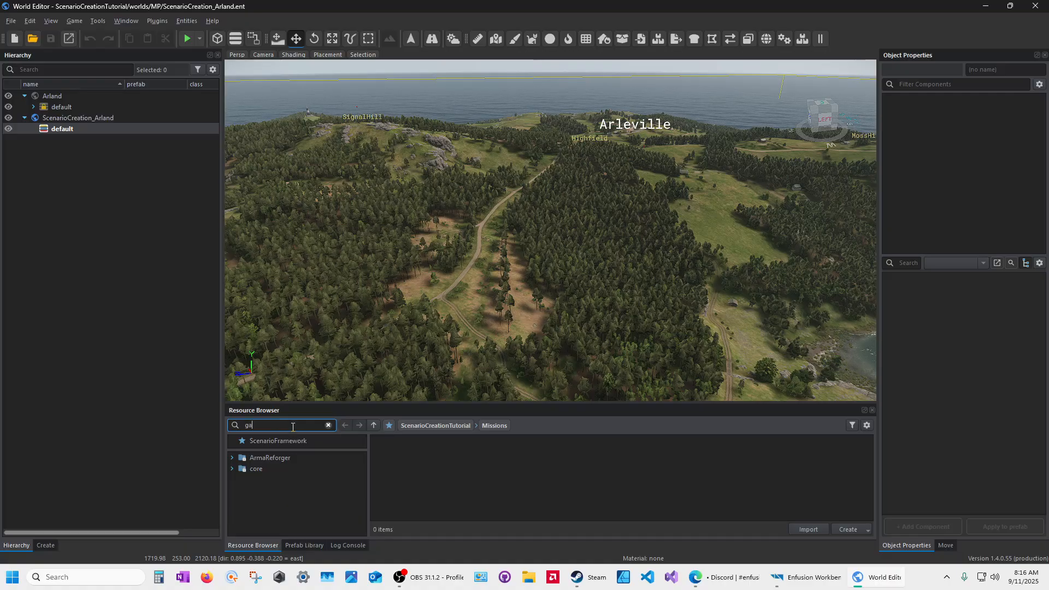
type("memaode")
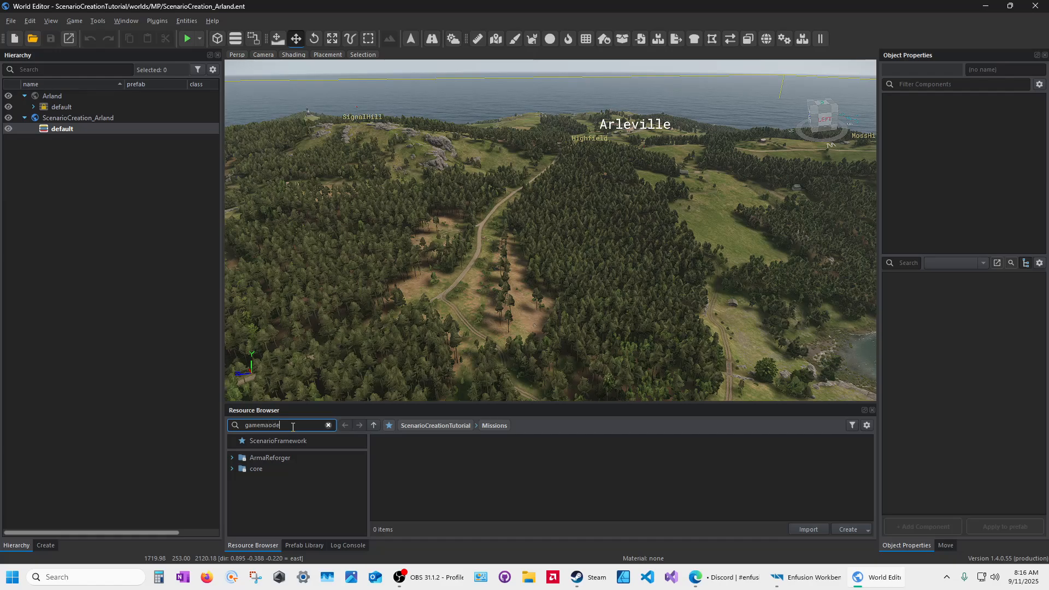
key("BackSpace")
key("BackSpace")
type("ode")
left_click_drag(307, 402, 307, 331)
left_click(268, 391)
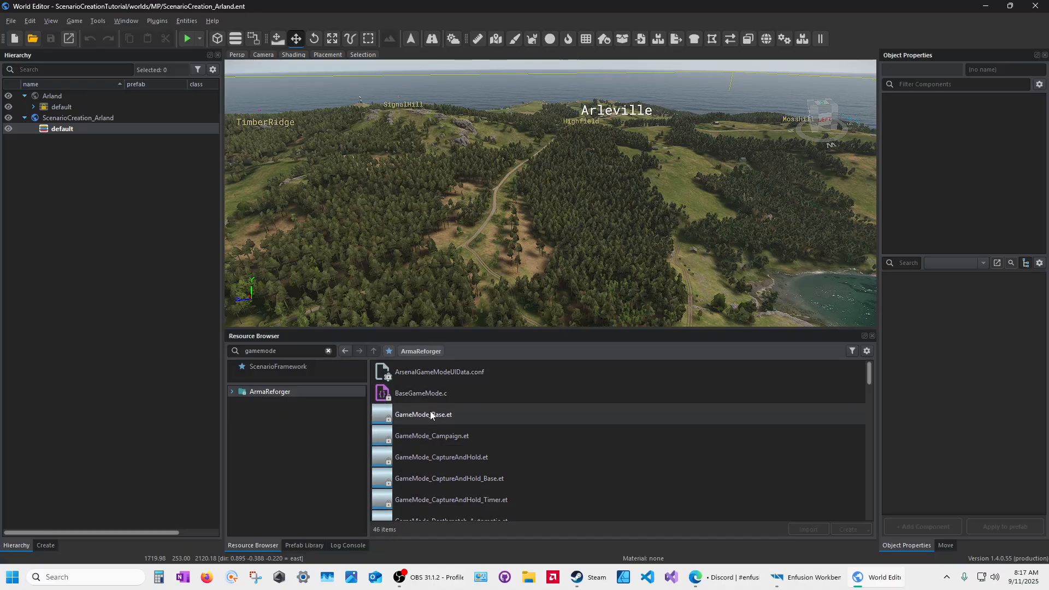
Step: Switch the resource browser to Grid View and back to List View
left_click(865, 352)
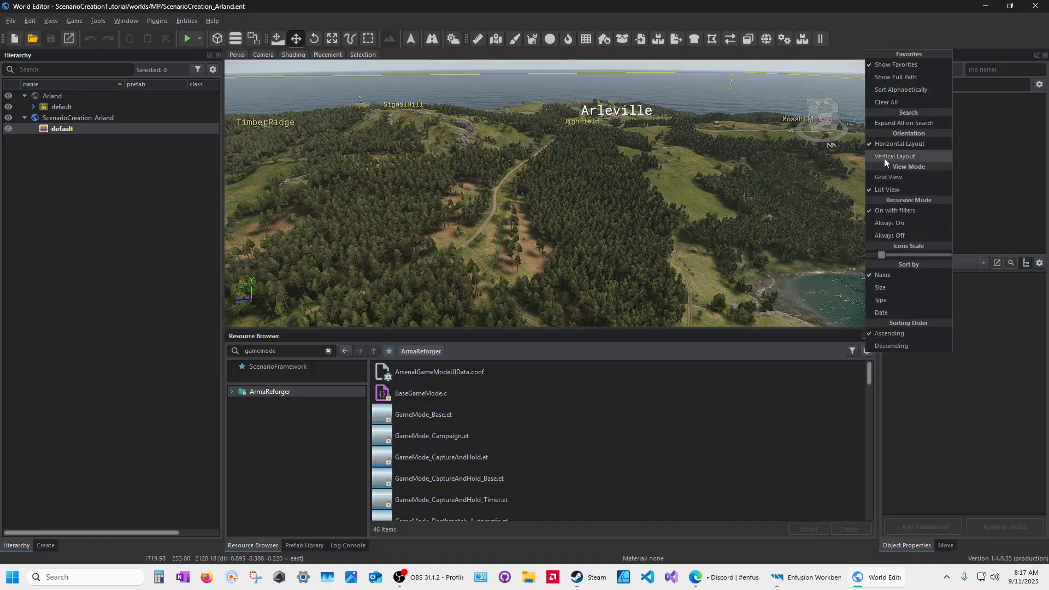
left_click(888, 177)
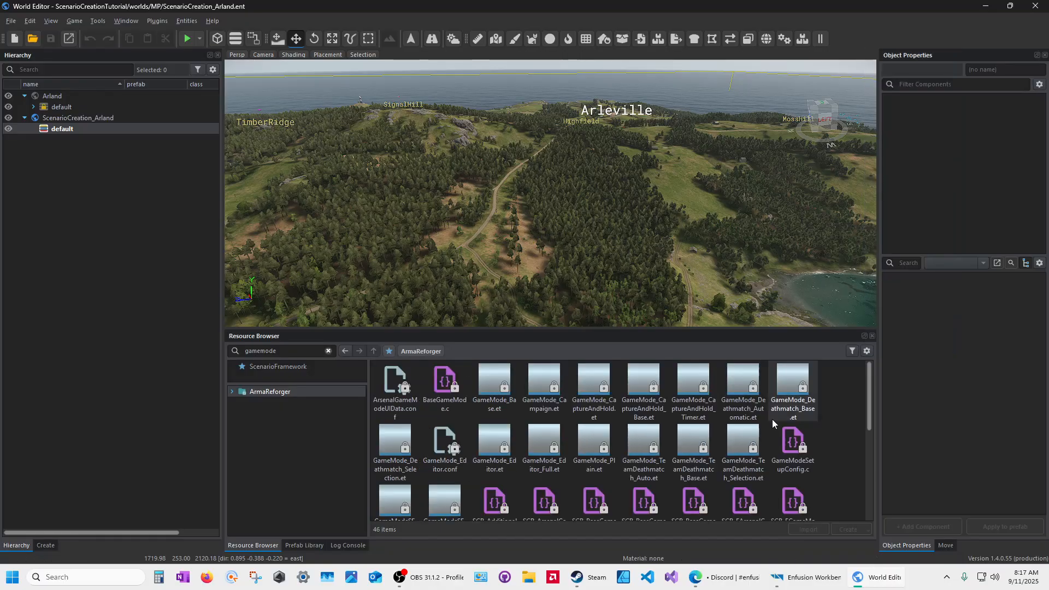
left_click(868, 352)
left_click(887, 188)
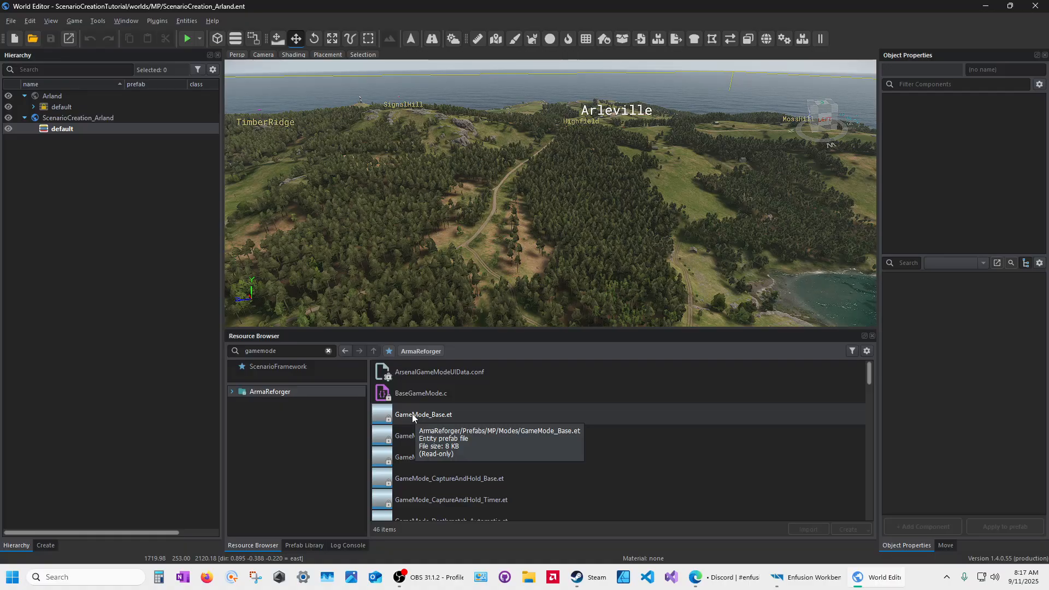
left_click(292, 350)
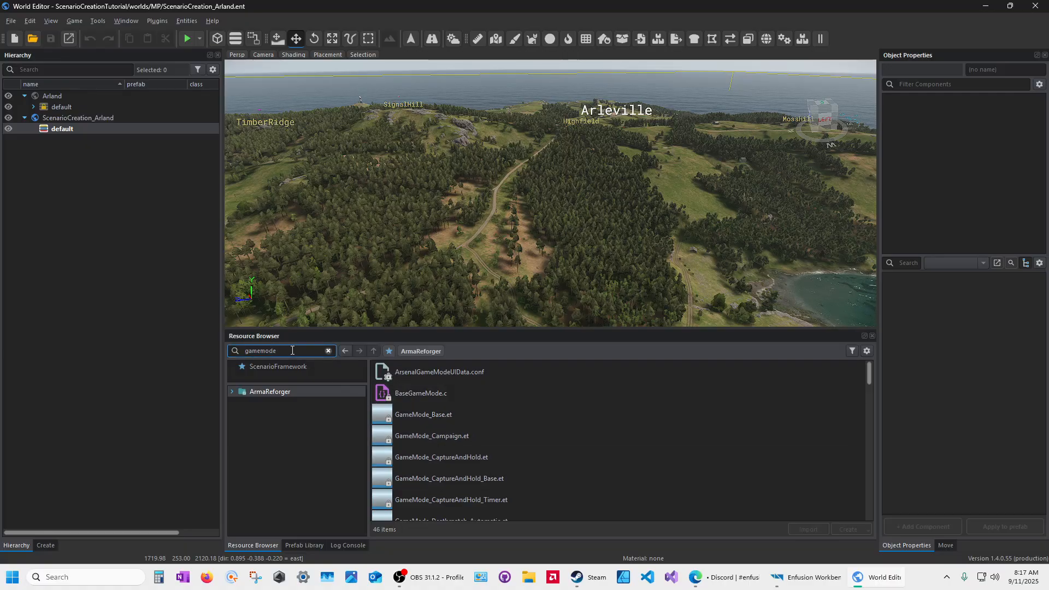
Step: Refine the search to 'gamemode .et' and inspect the Plain, Editor, Campaign and Base prefabs
type(".et")
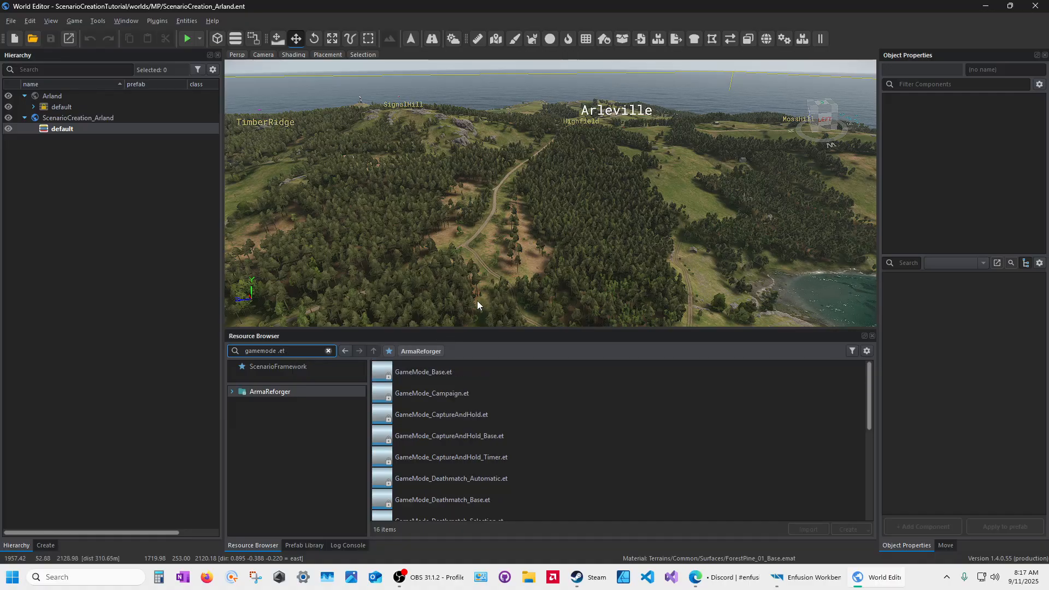
left_click_drag(494, 330, 497, 145)
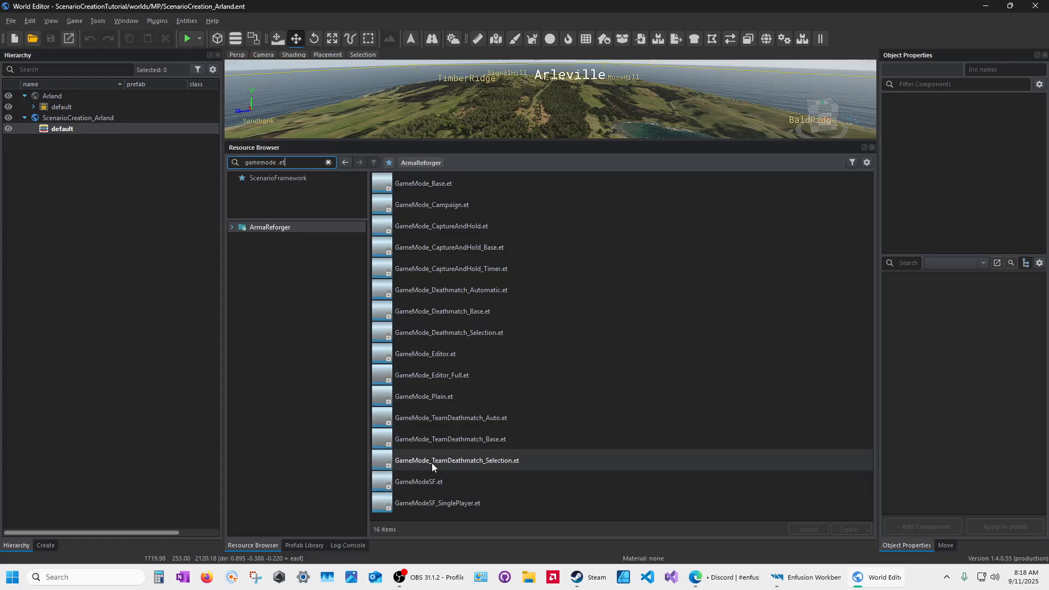
left_click(434, 397)
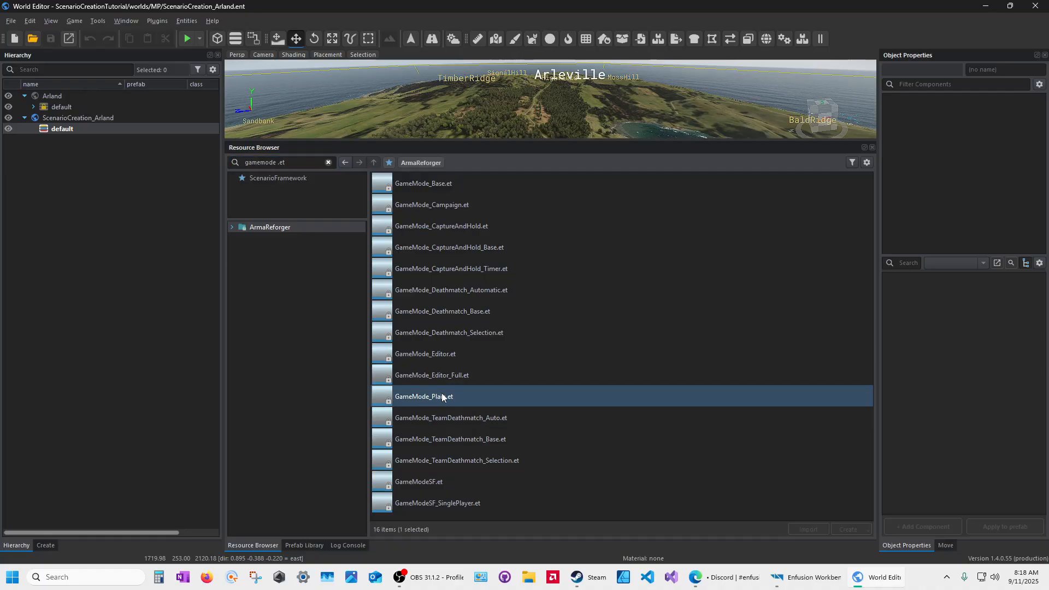
left_click(445, 352)
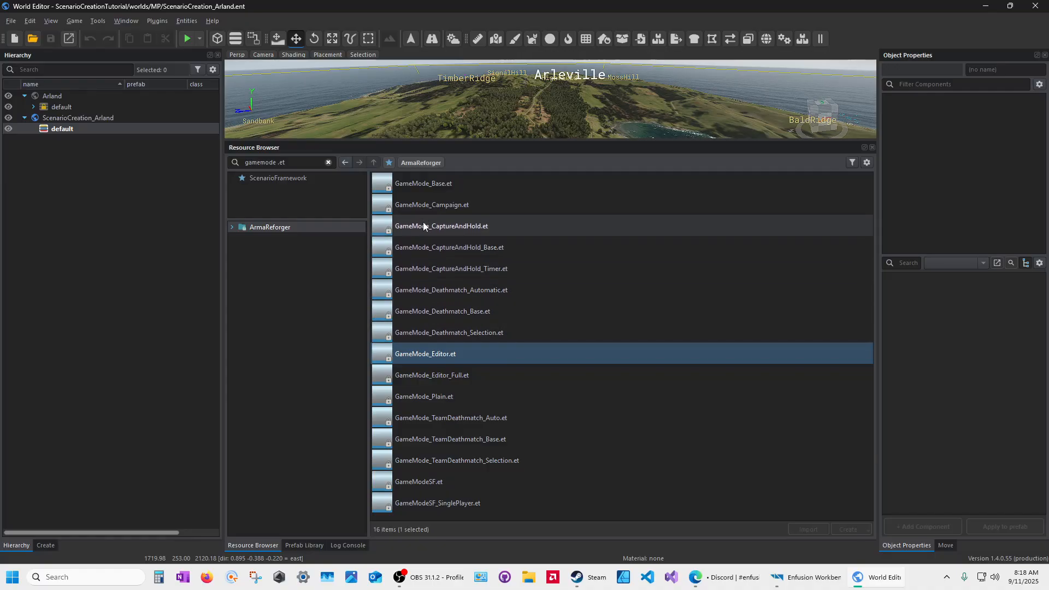
left_click(441, 204)
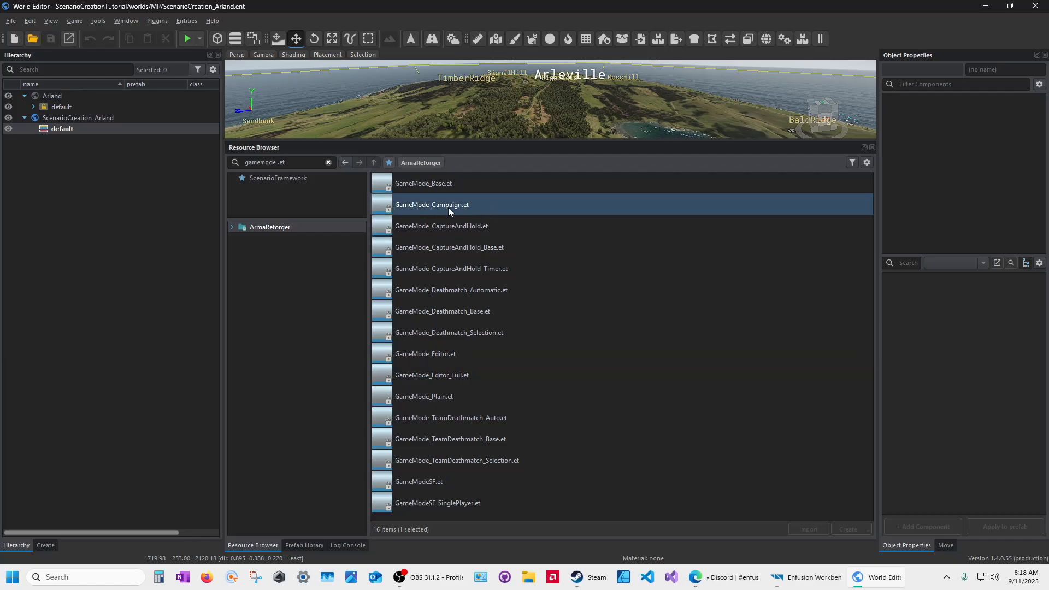
left_click(427, 185)
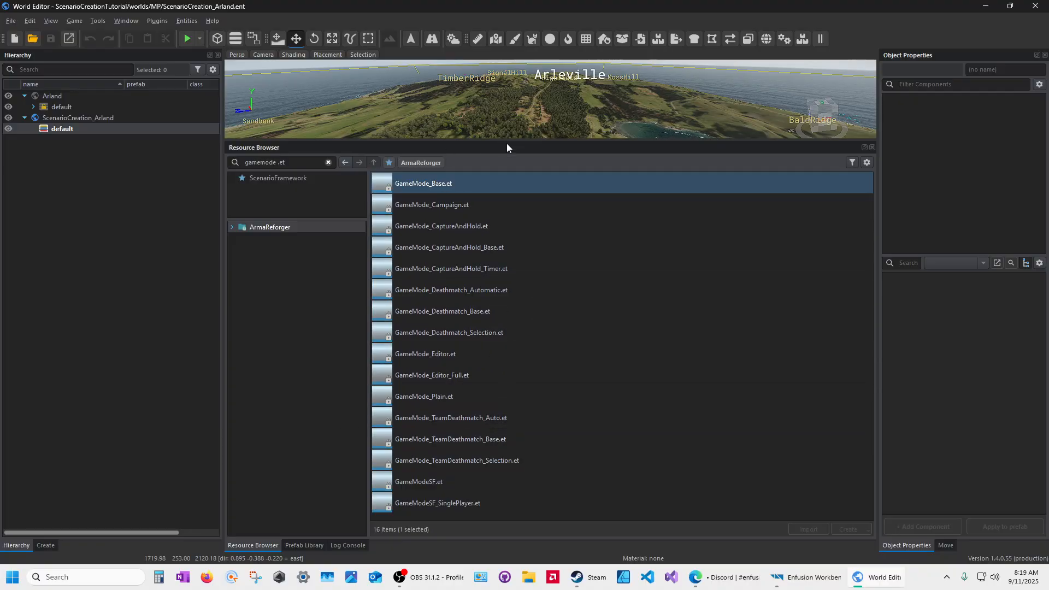
left_click_drag(507, 144, 508, 335)
Step: Replace the search with 'manager .et' to list manager prefabs across ArmaReforger
left_click(329, 366)
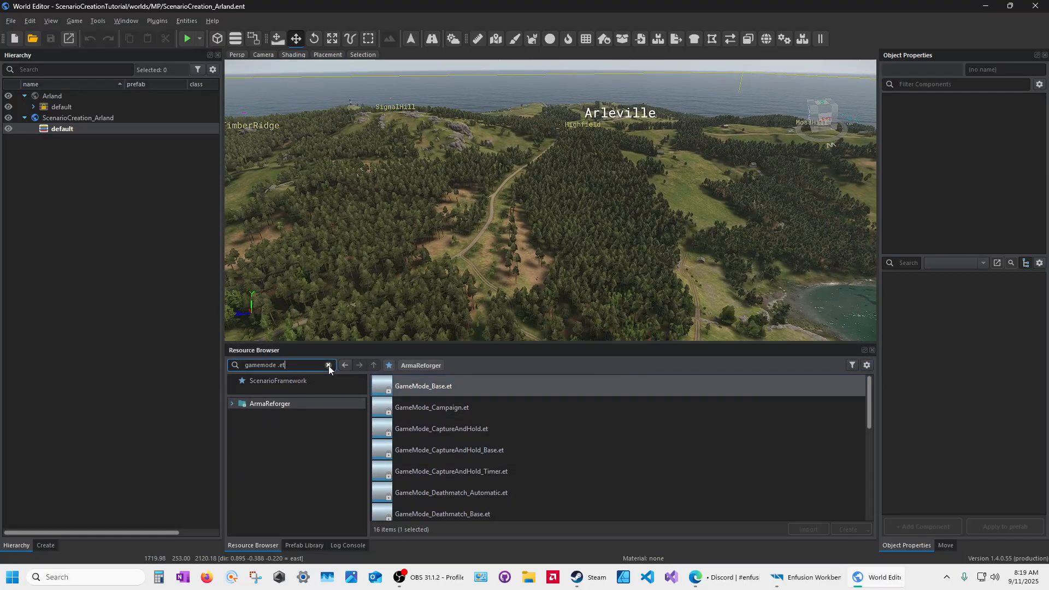
left_click(328, 365)
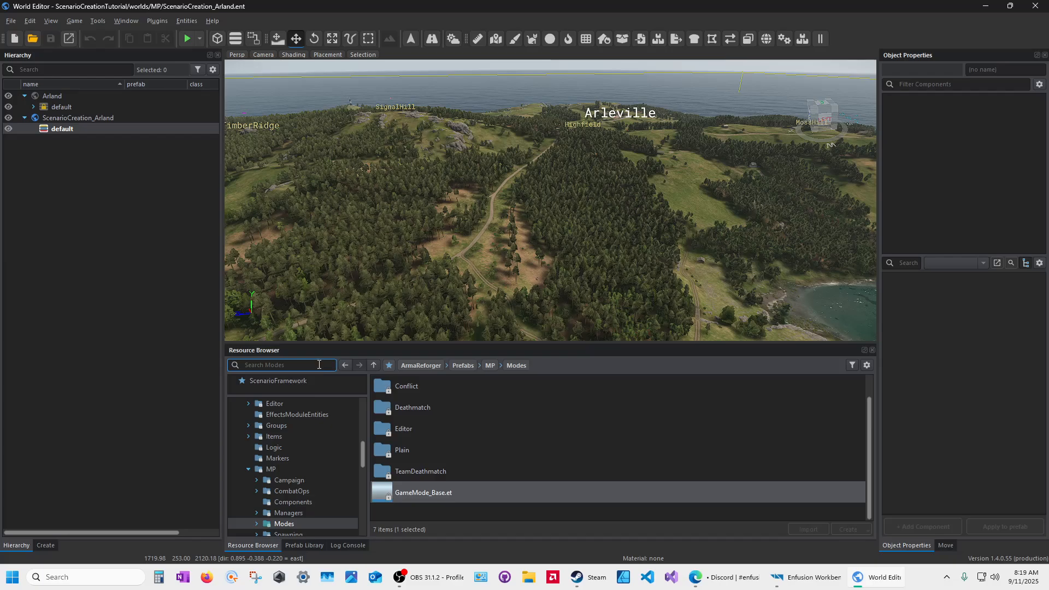
type("mana")
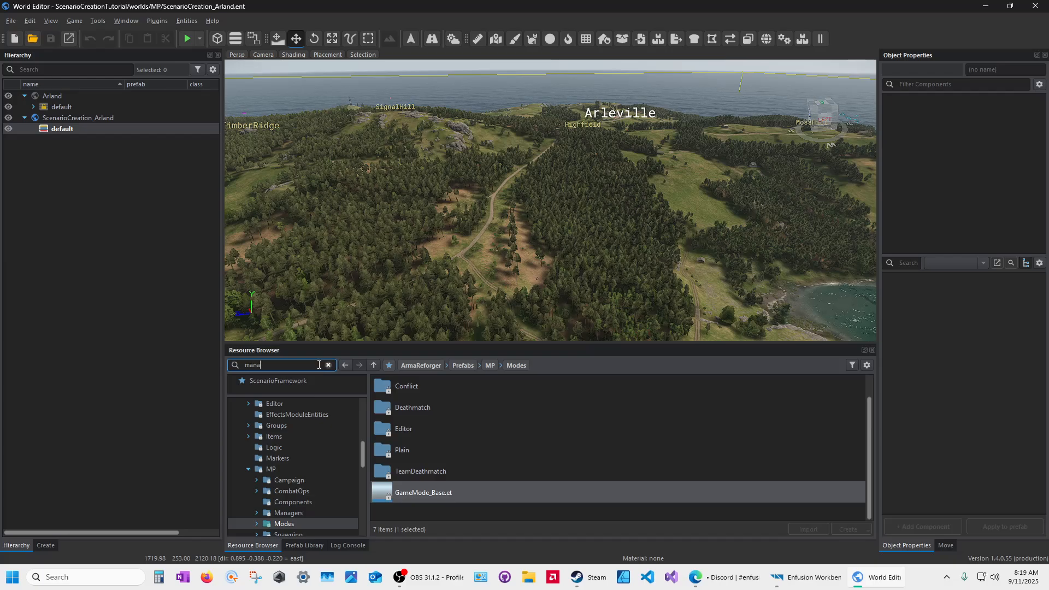
type("ger")
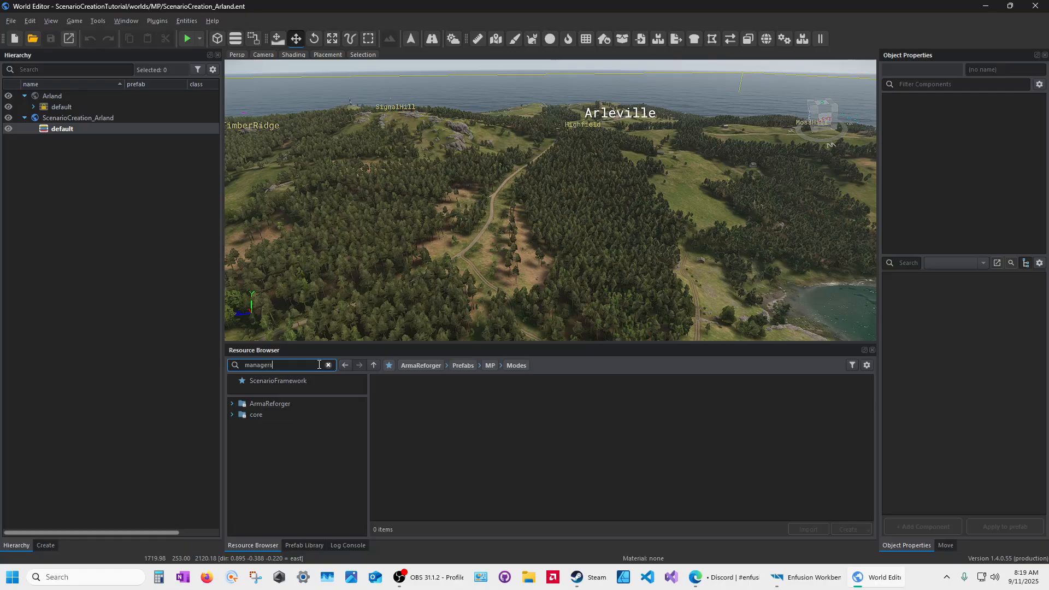
type("s")
key("BackSpace")
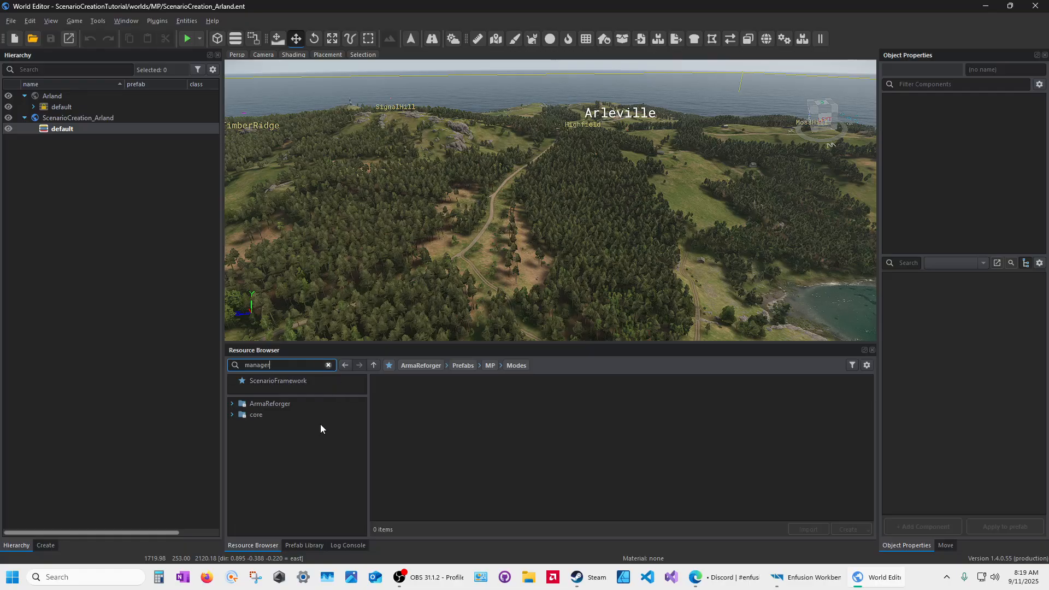
left_click(268, 405)
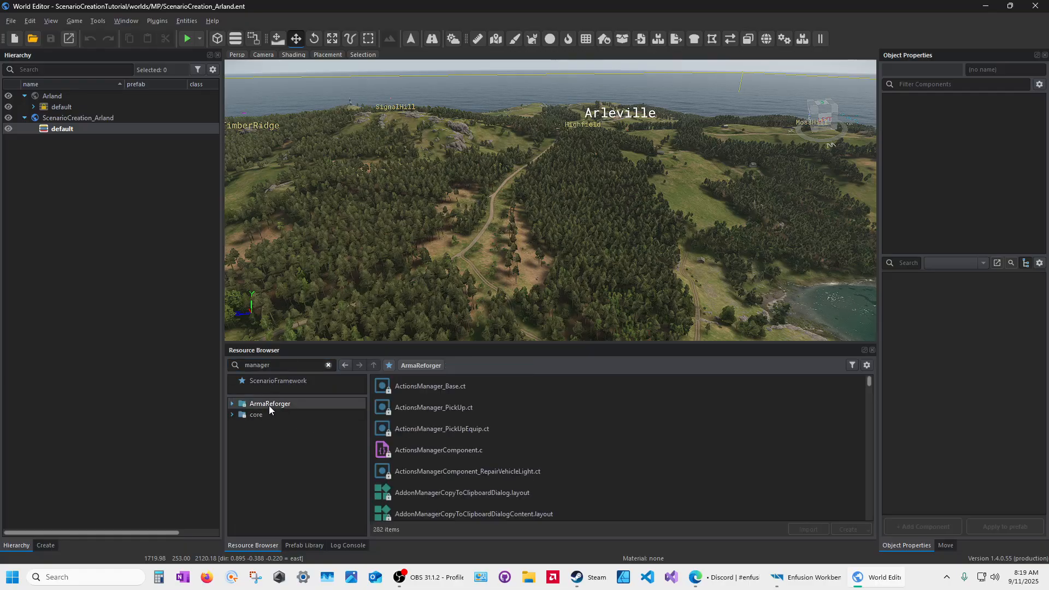
double_click(284, 365)
left_click(286, 366)
type(".et")
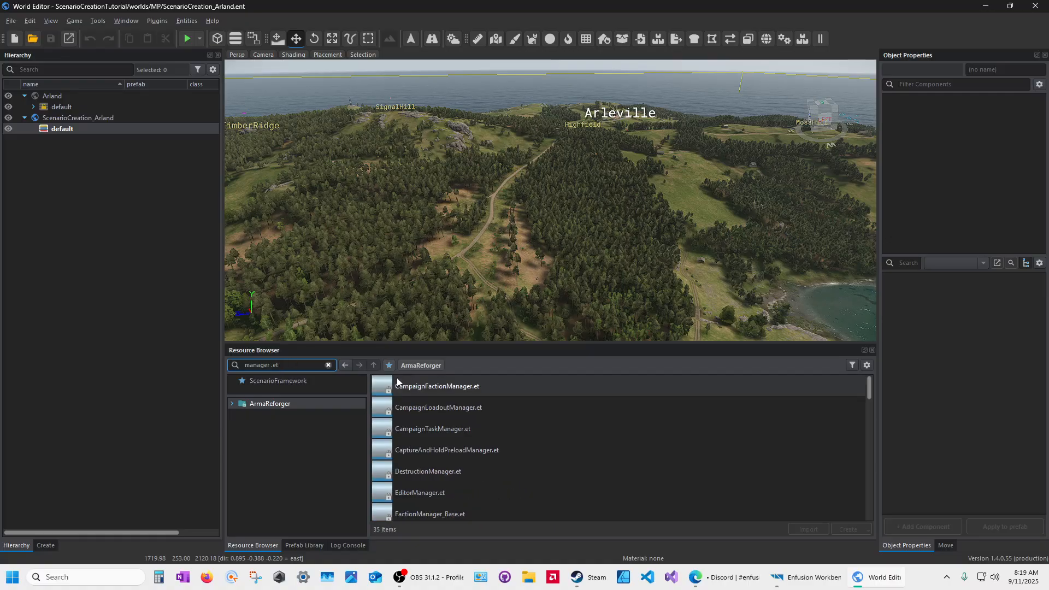
Step: Scroll through the 35 manager results, then clear the search and restore the 3D view
left_click_drag(491, 343, 481, 93)
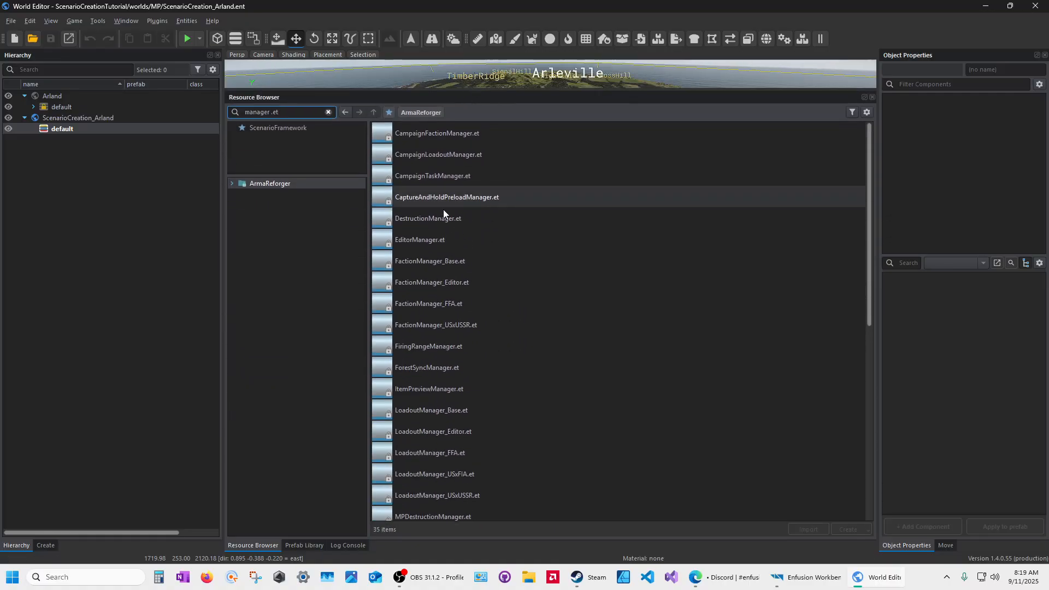
scroll(415, 201, "down", 6)
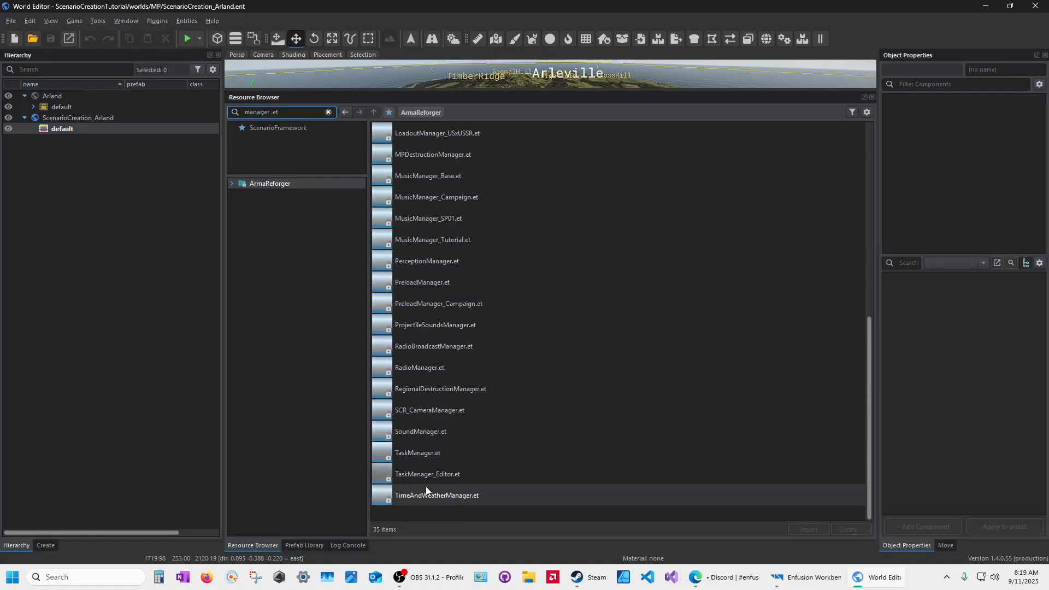
scroll(424, 478, "up", 6)
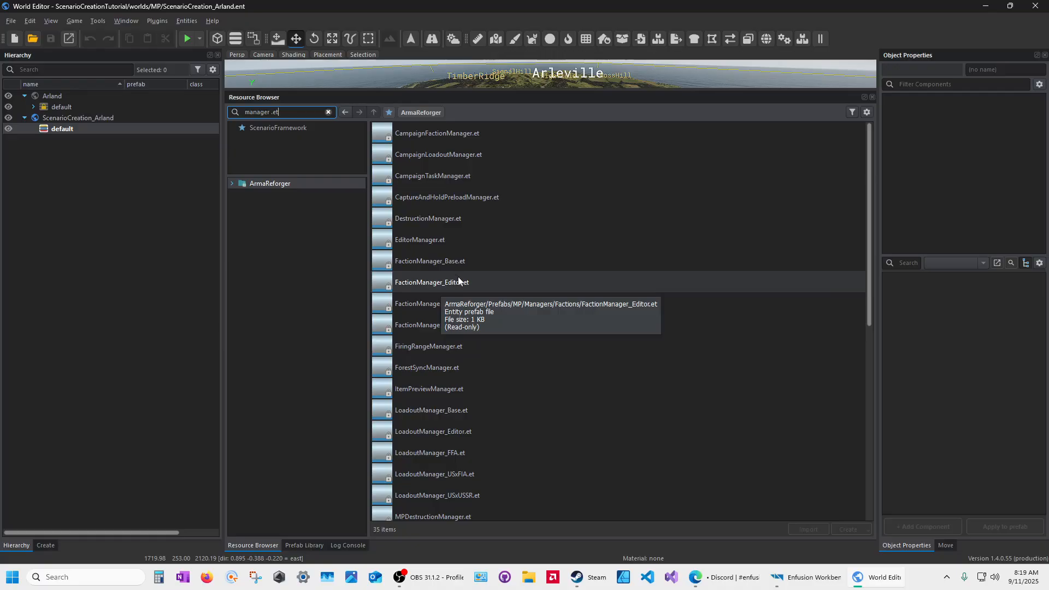
left_click(327, 112)
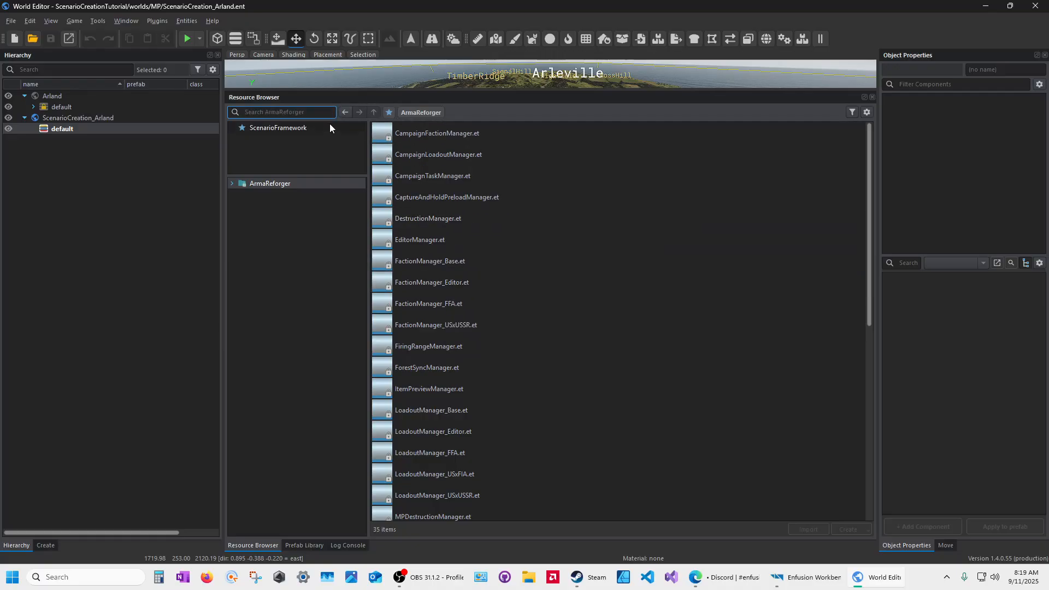
left_click_drag(372, 89, 408, 403)
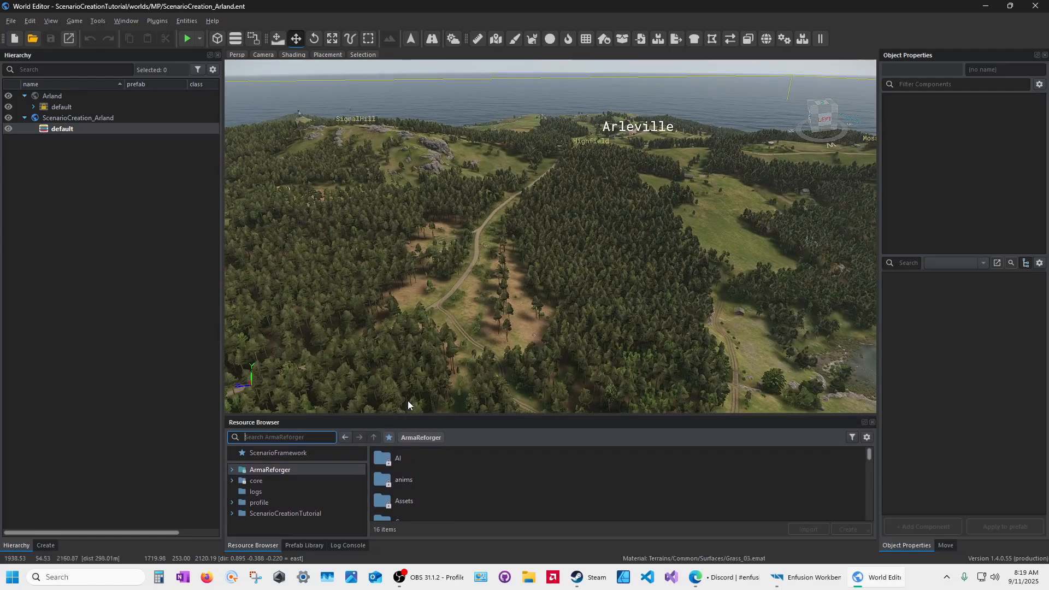
Step: Load the worlds/MP/Coop_CombatOps_Arland.ent world from ArmaReforger
left_click(33, 38)
left_click(399, 135)
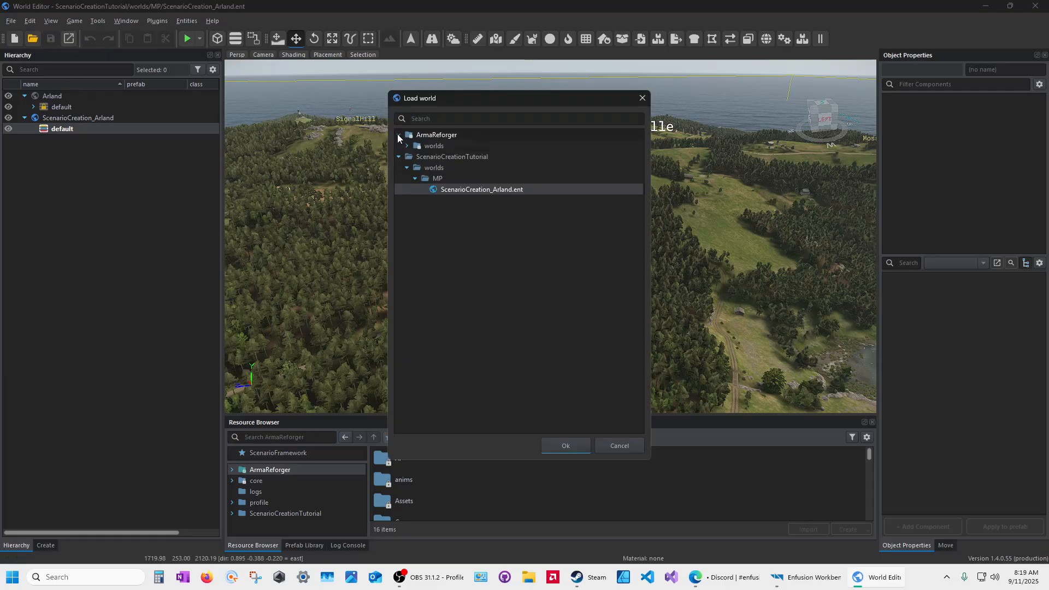
left_click(407, 146)
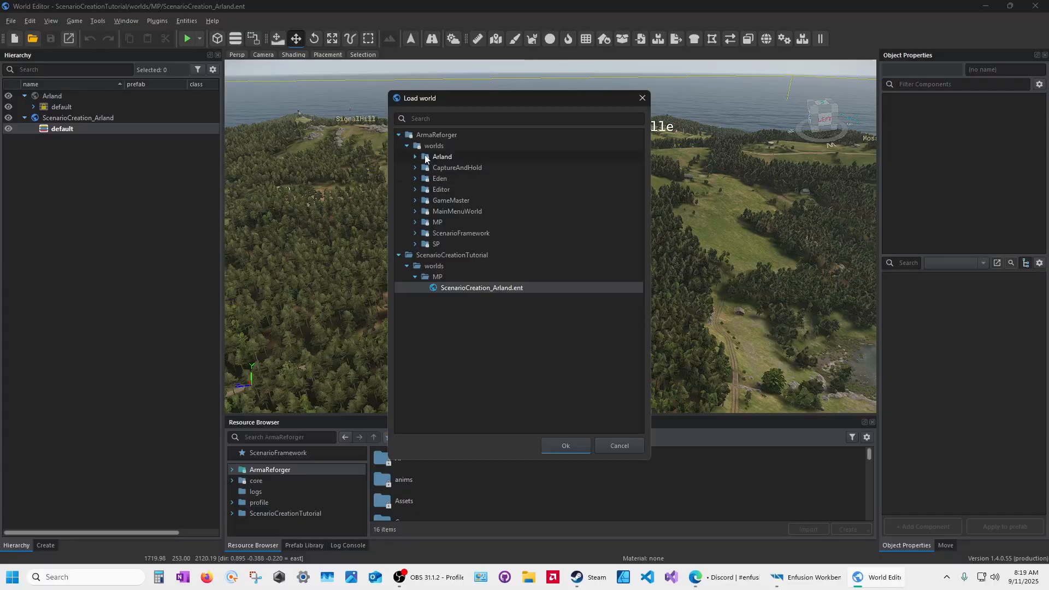
left_click(415, 222)
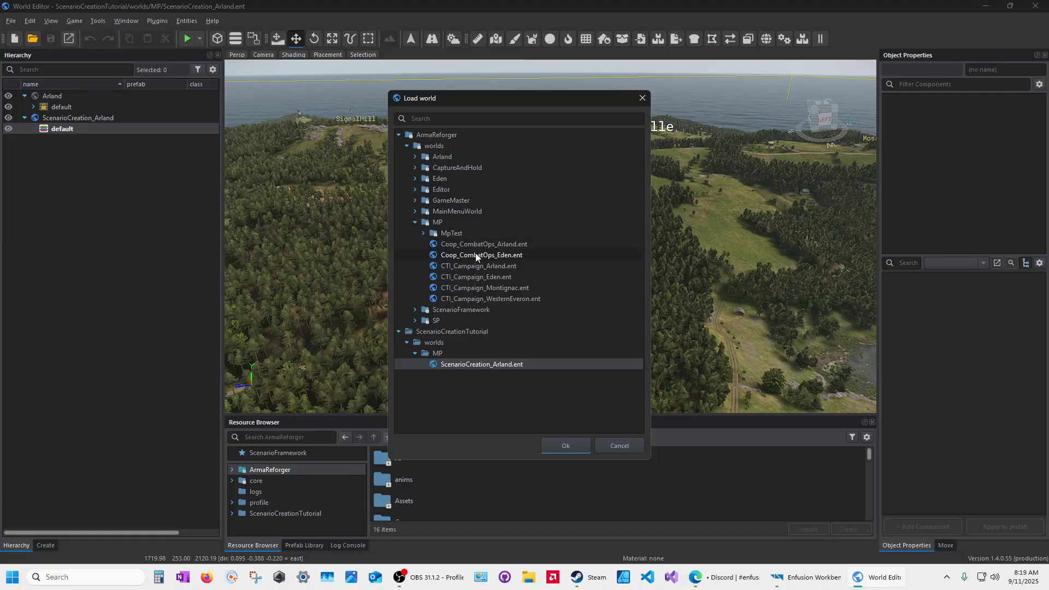
left_click(451, 244)
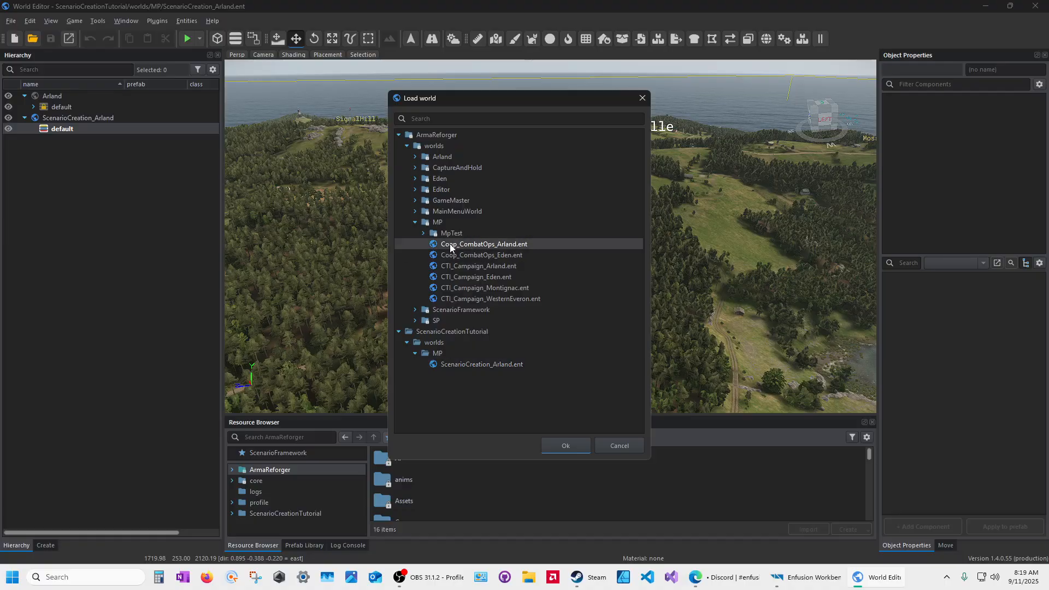
left_click(568, 446)
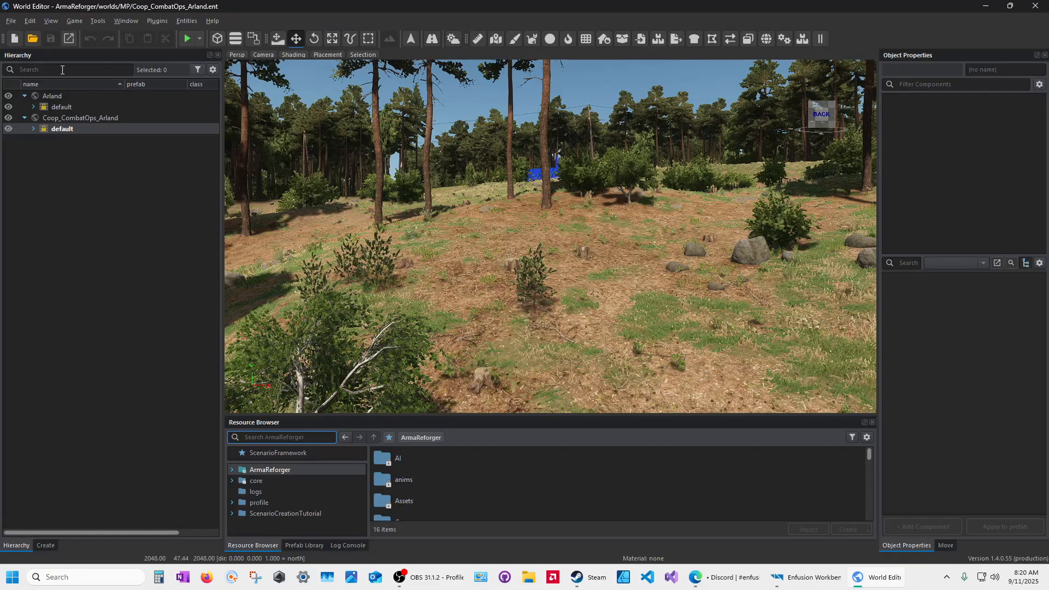
Step: Filter the hierarchy by 'manager', inspect the manager entities, then clear the filter
left_click(61, 68)
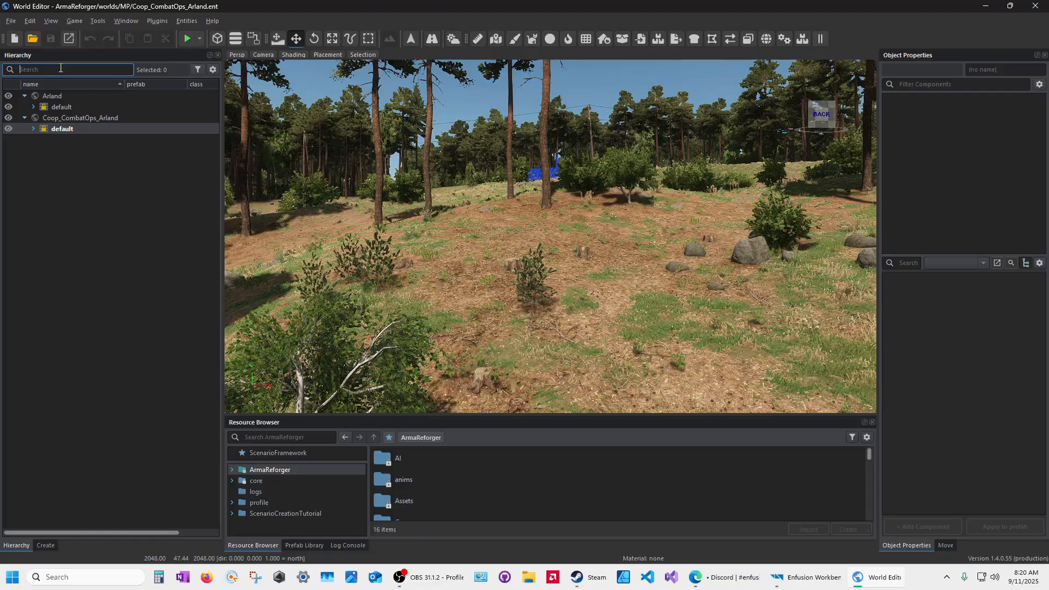
type("managr")
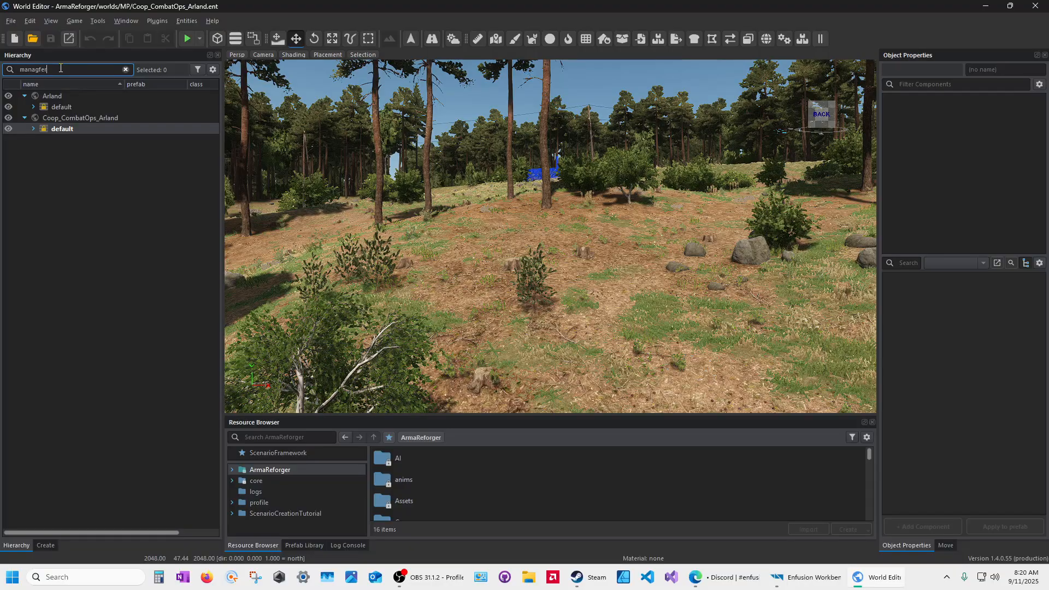
key("BackSpace")
type("er")
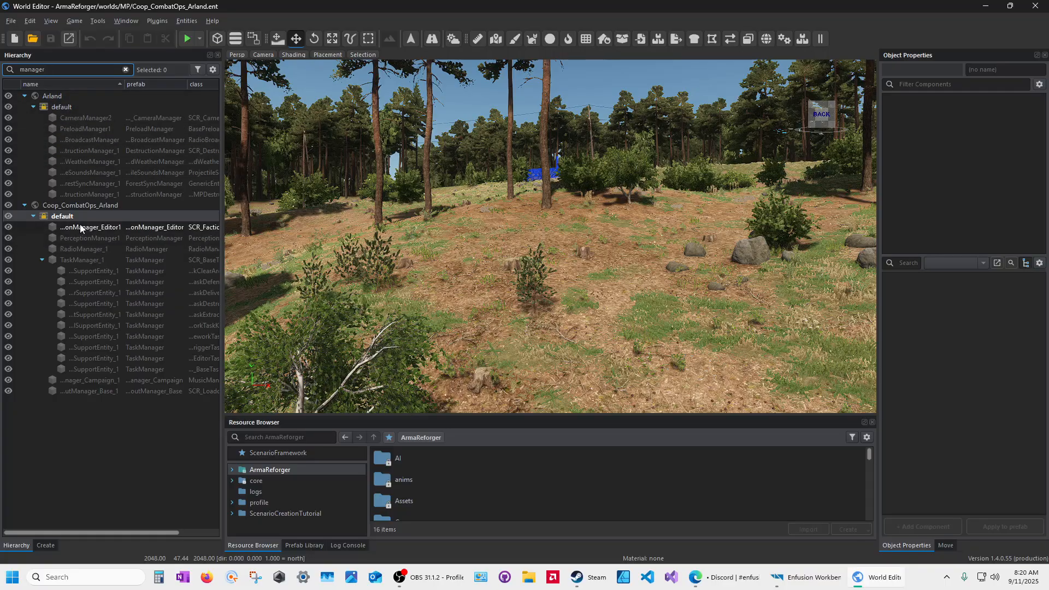
left_click_drag(125, 85, 169, 87)
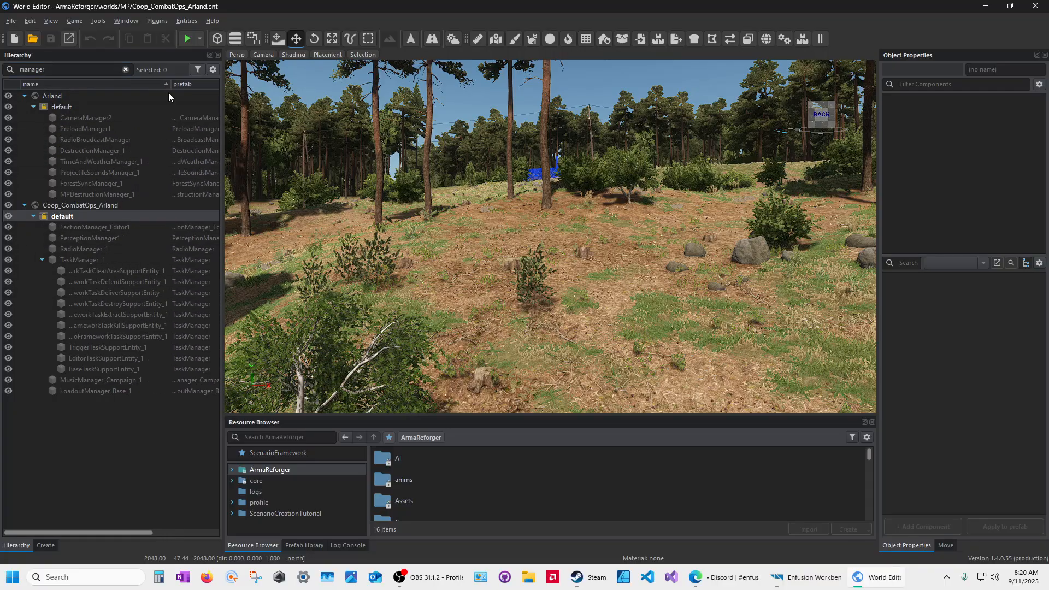
left_click(33, 106)
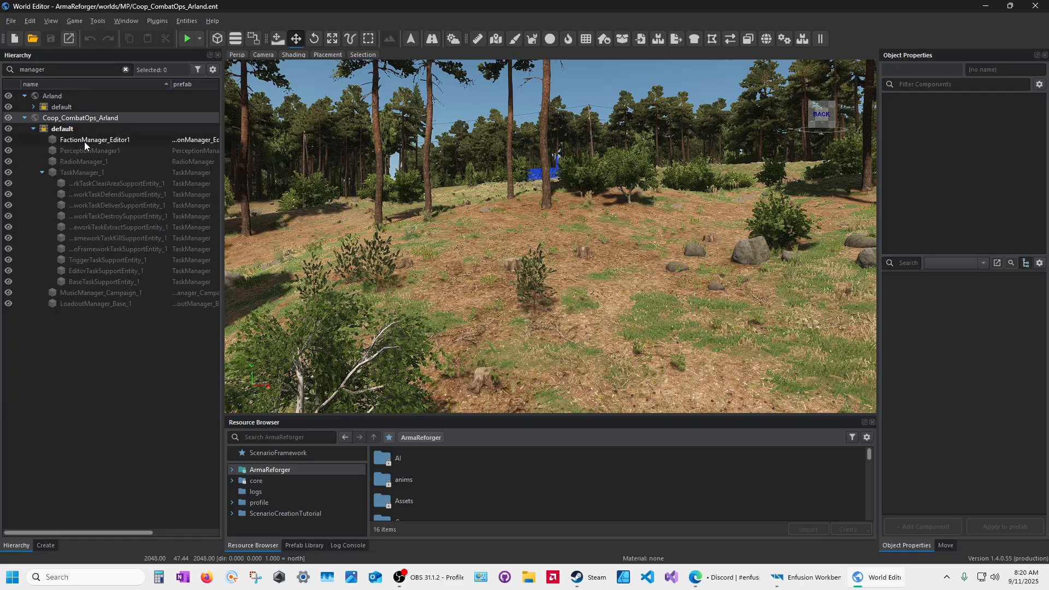
left_click(42, 172)
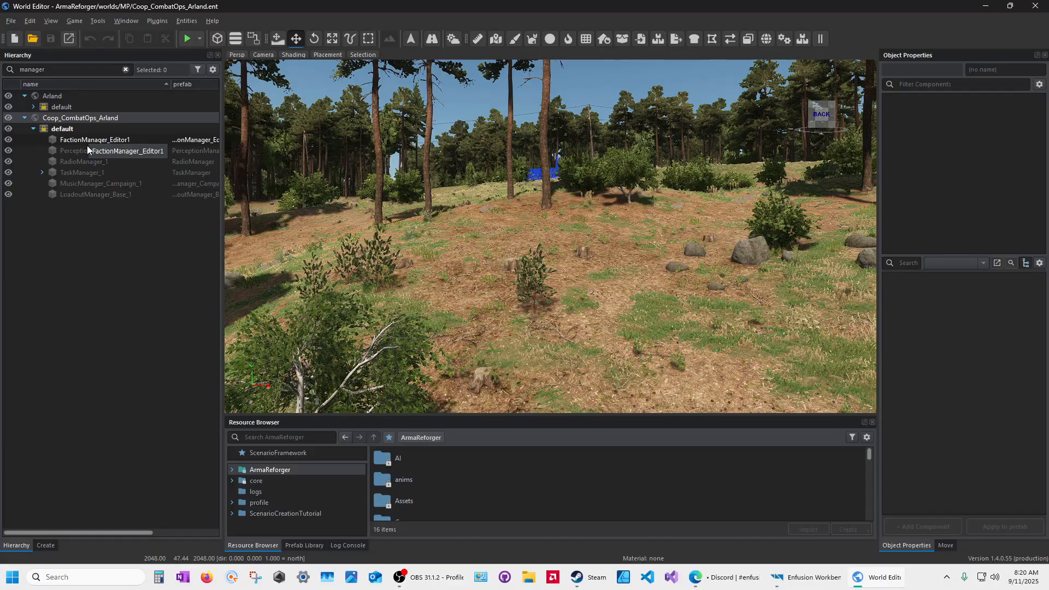
left_click(125, 70)
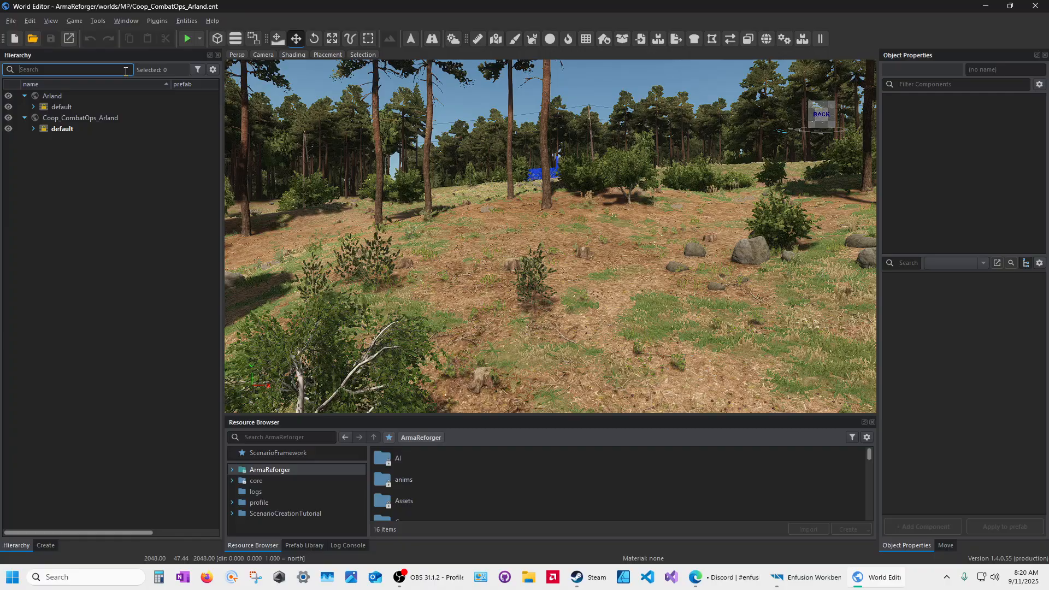
Step: Reload ScenarioCreation_Arland.ent from ScenarioCreationTutorial > worlds > MP
left_click(32, 38)
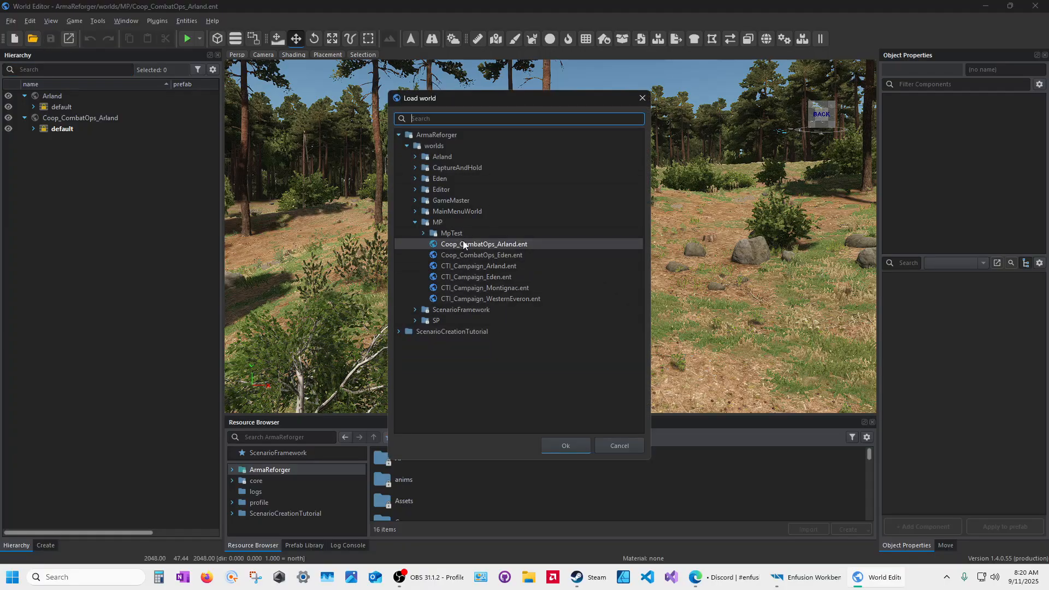
left_click(398, 332)
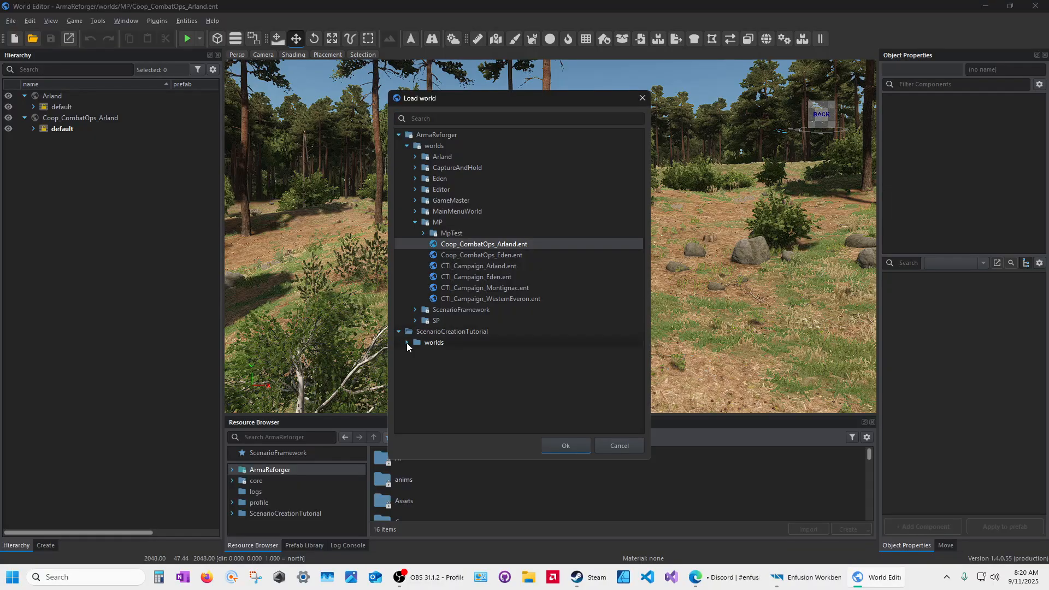
left_click(407, 343)
left_click(415, 353)
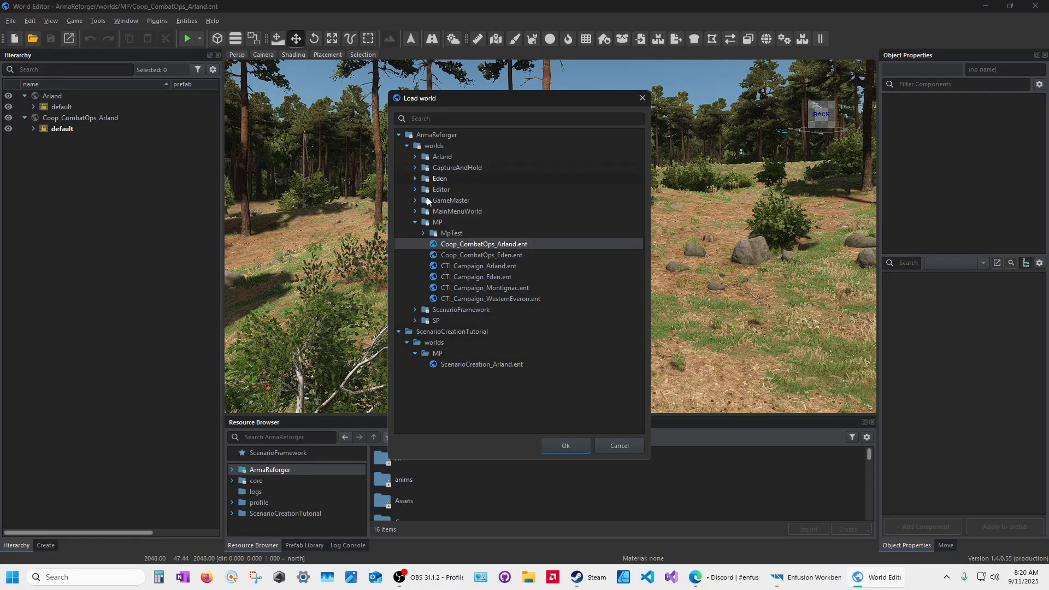
double_click(453, 364)
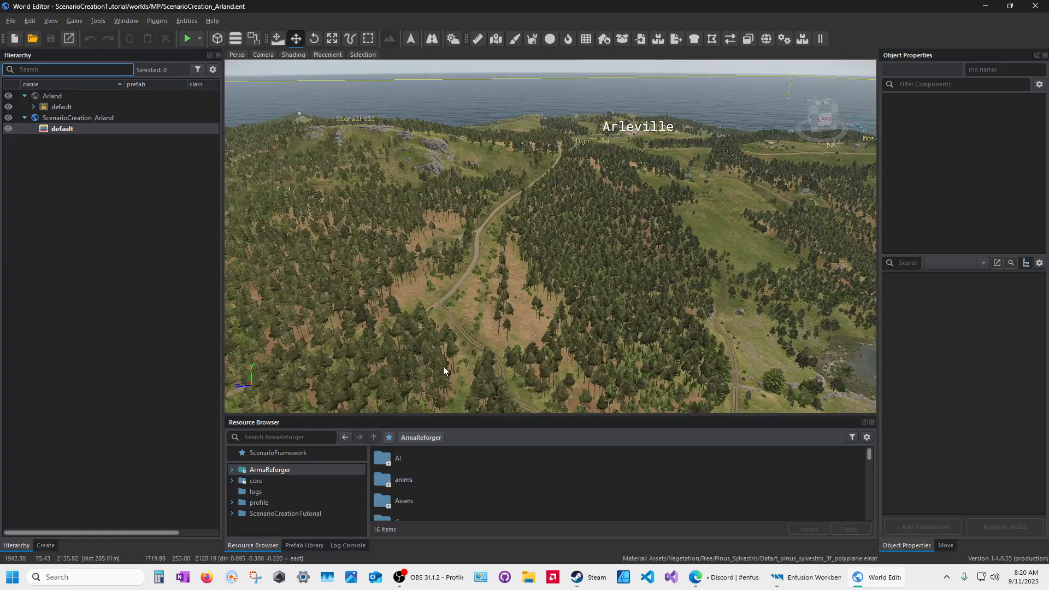
Step: Start the Game Mode Setup plugin and browse for a game mode template file
left_click(158, 22)
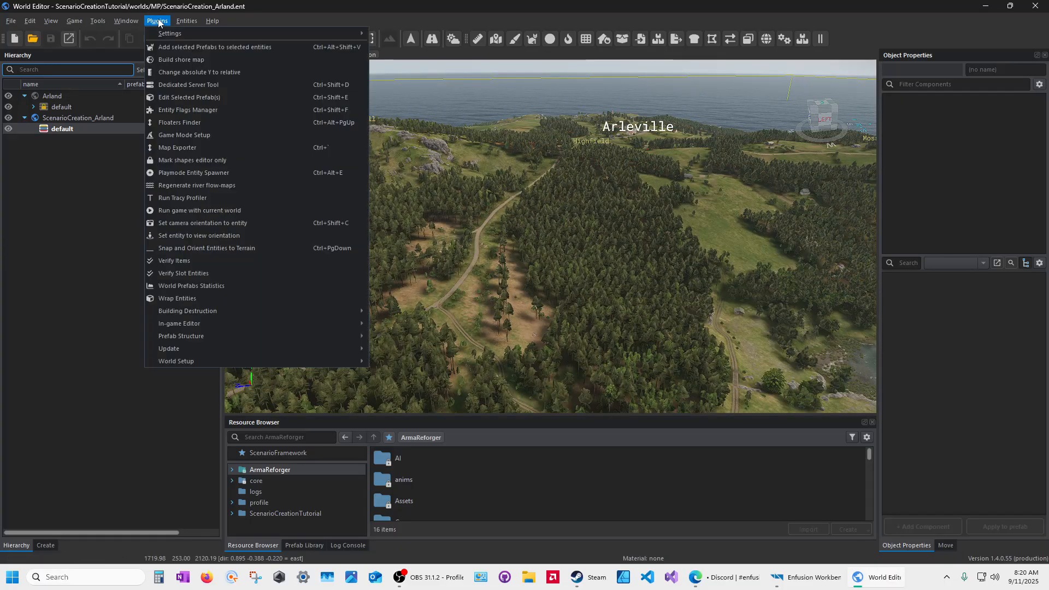
left_click(169, 136)
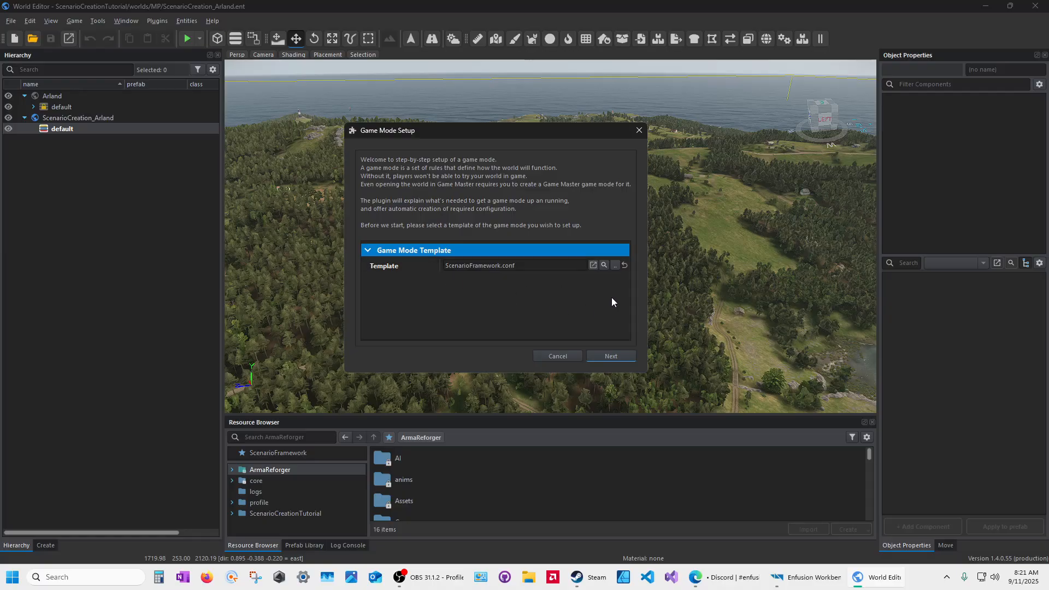
left_click(615, 266)
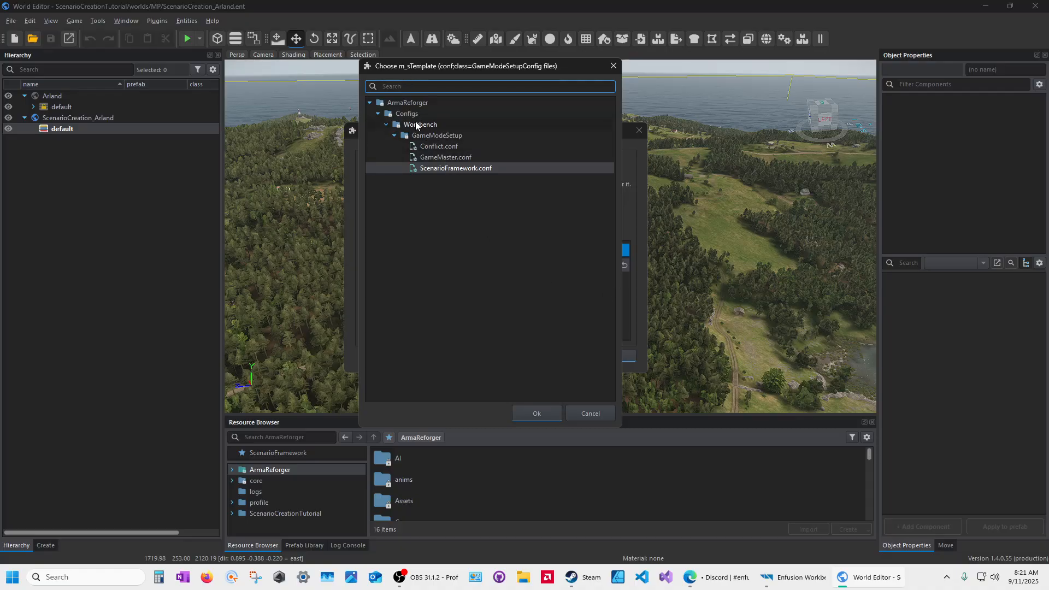
left_click(426, 149)
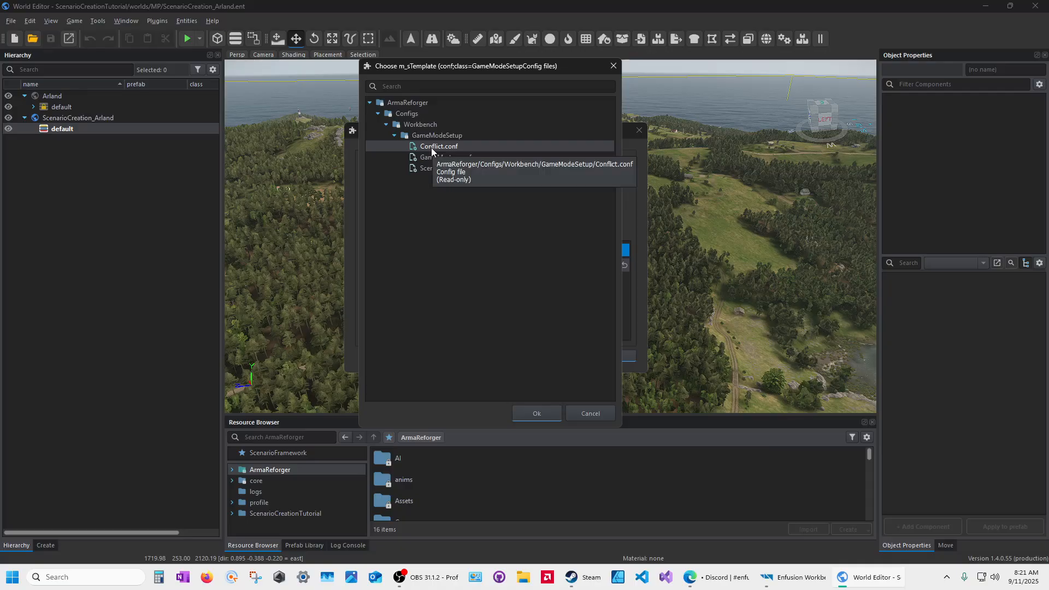
left_click(424, 158)
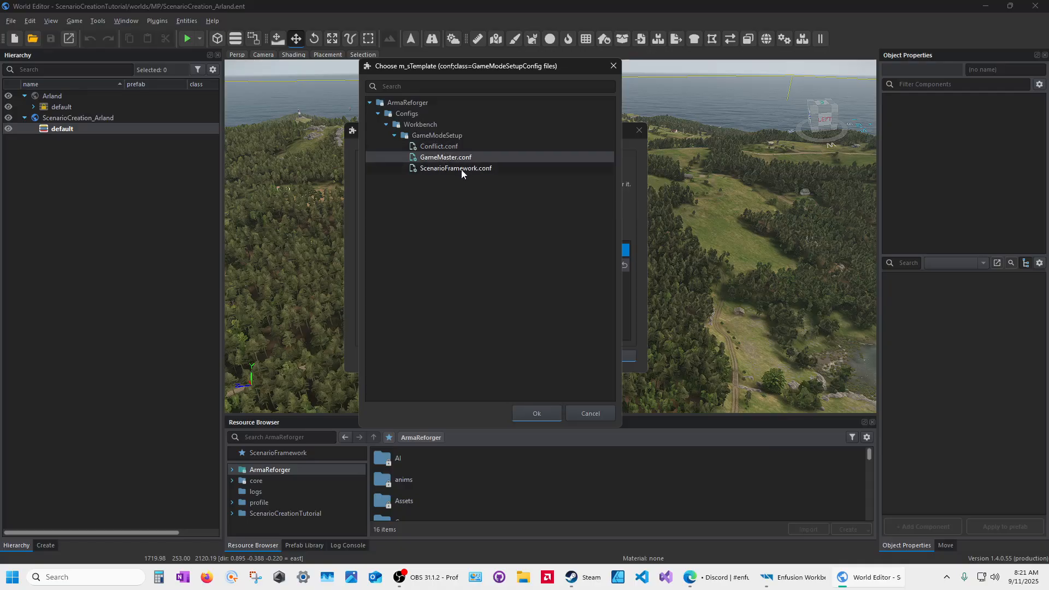
left_click(459, 168)
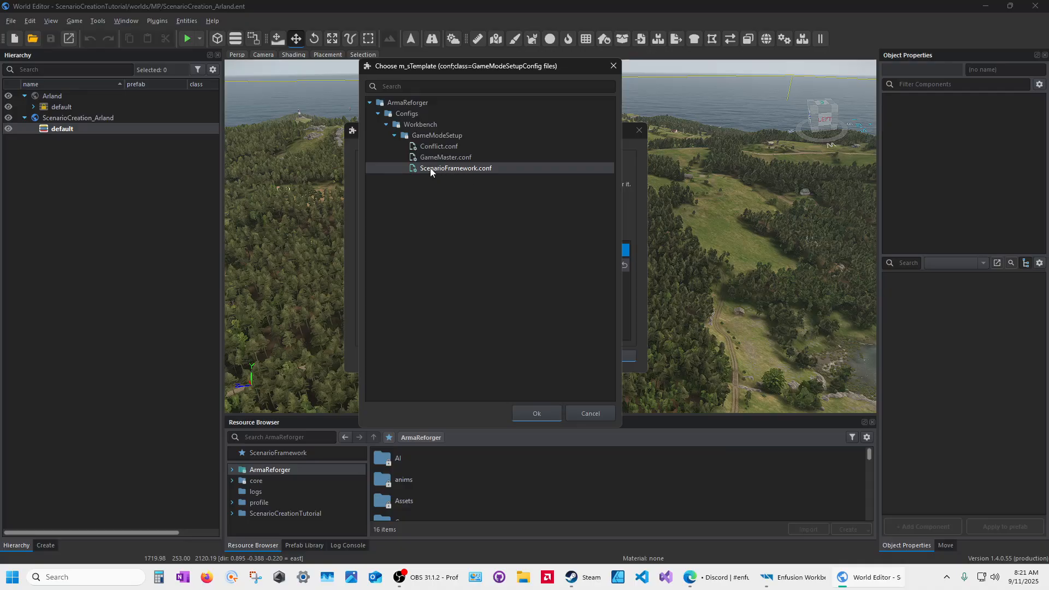
left_click(537, 414)
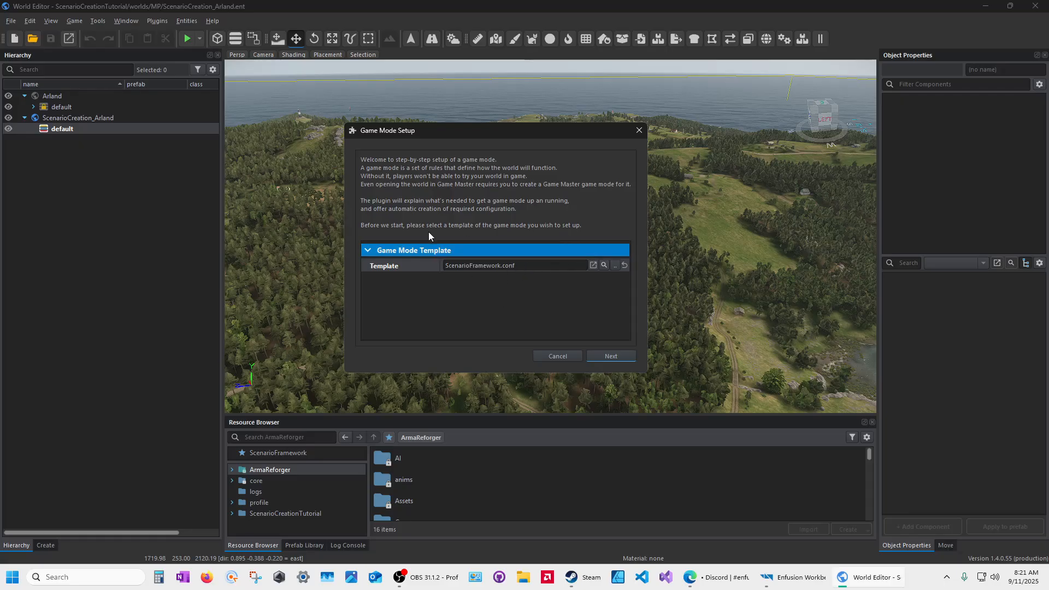
Step: Scan the world and move past the missing entities list, e.g. SCR_BaseGameMode
left_click(611, 356)
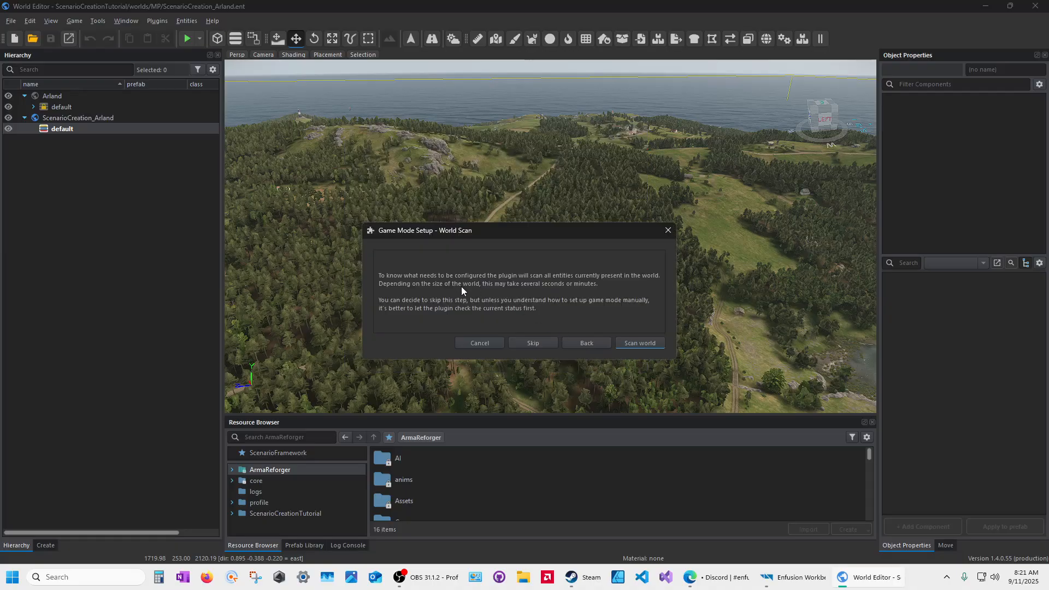
left_click(642, 342)
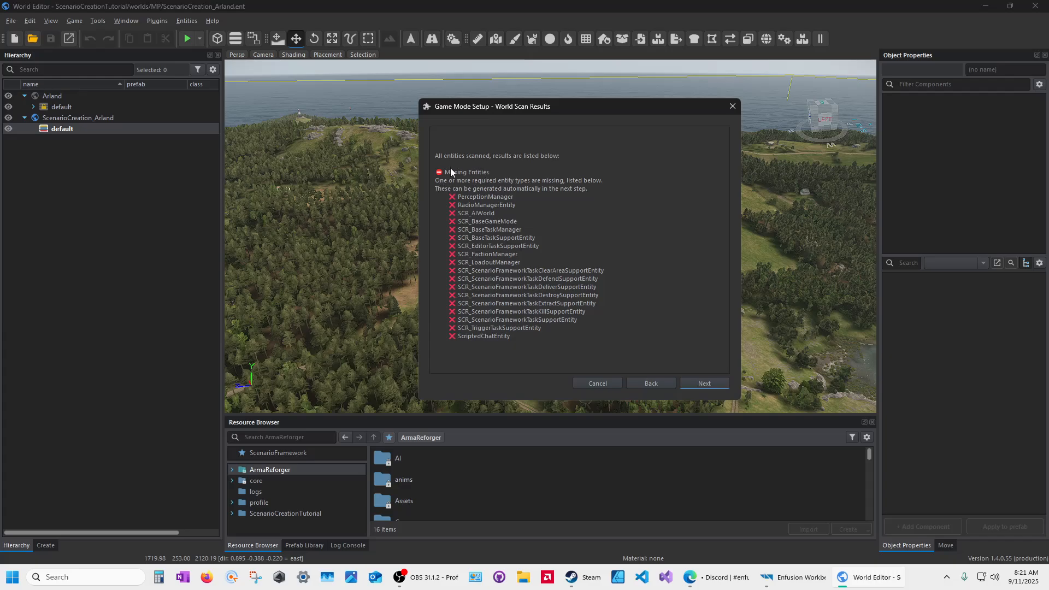
left_click(709, 384)
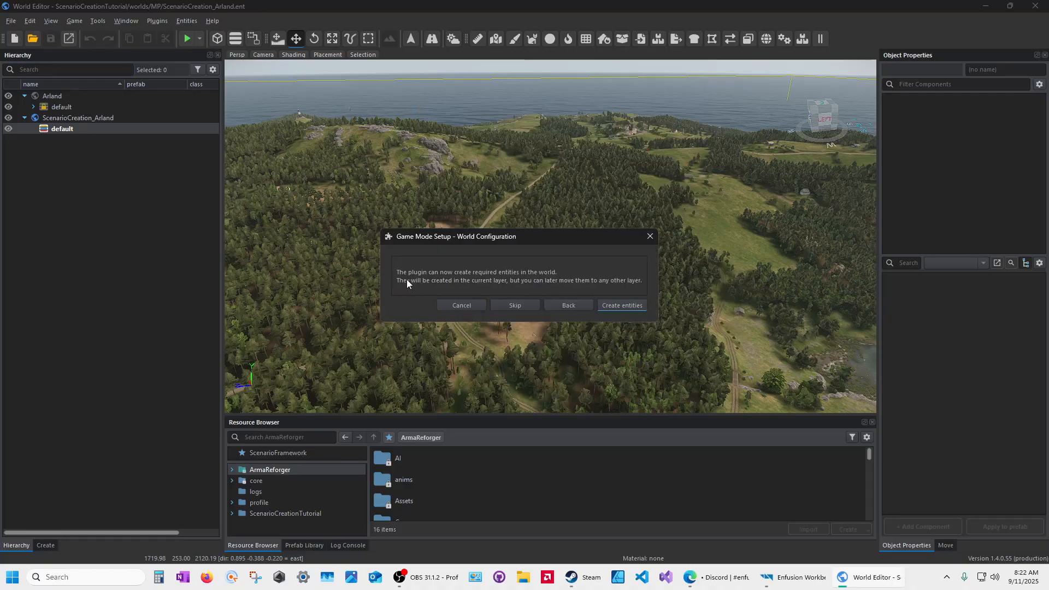
Step: Create the eight missing managers such as GameModeSF and TaskManager, then re-scan to confirm correct configuration
left_click(625, 306)
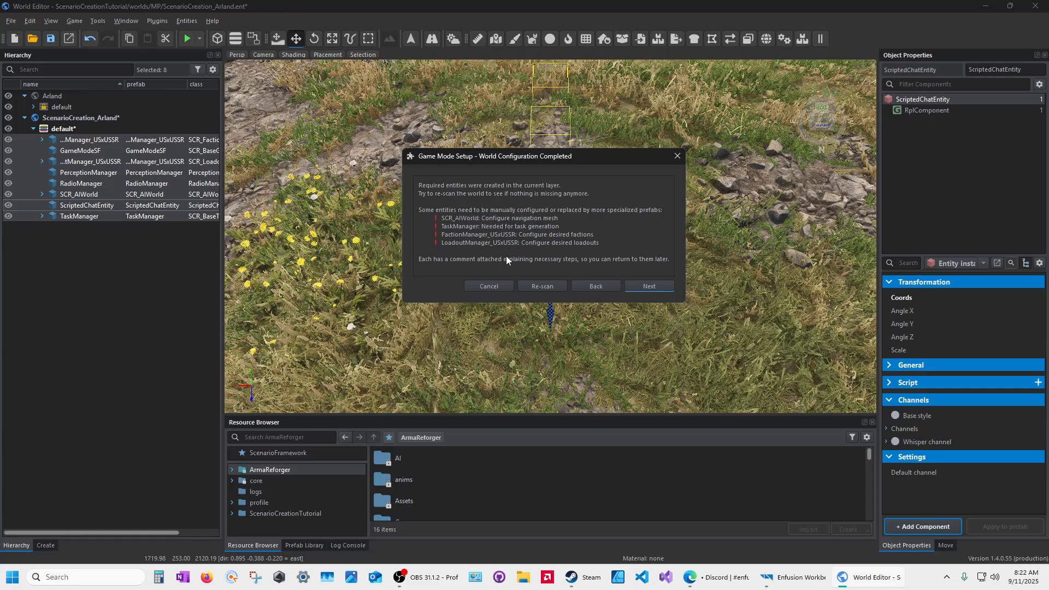
left_click(538, 288)
left_click(637, 340)
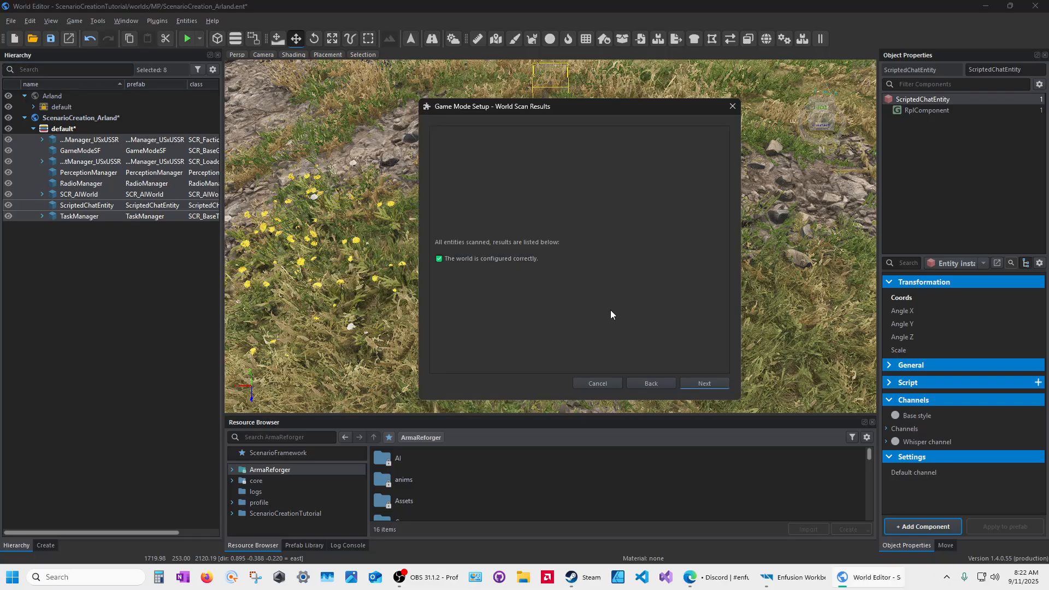
Step: Go to the Mission Header step, reposition the dialog higher, and request header creation
left_click(701, 385)
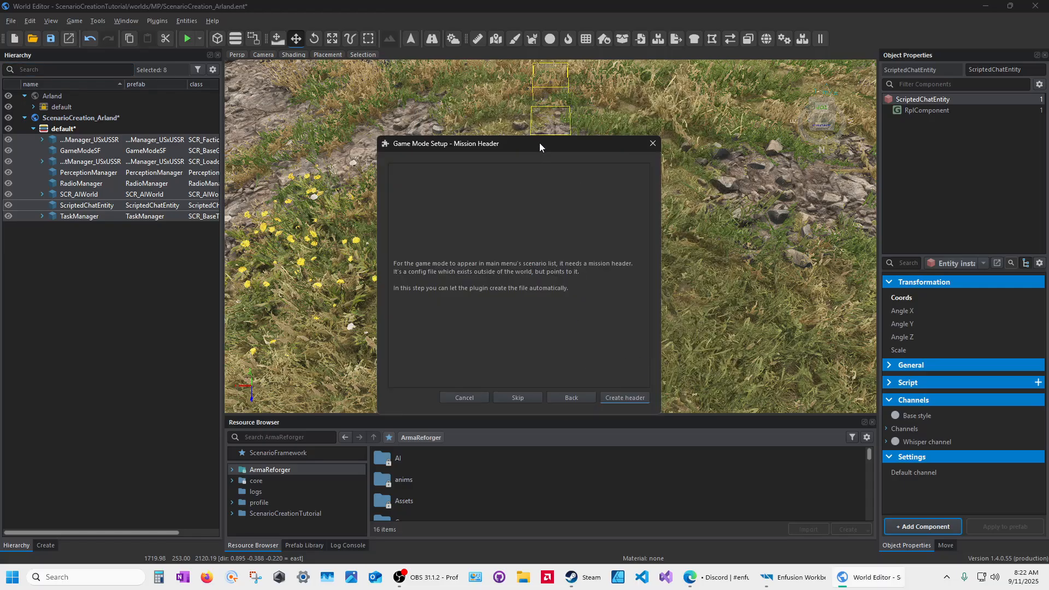
left_click_drag(540, 143, 578, 51)
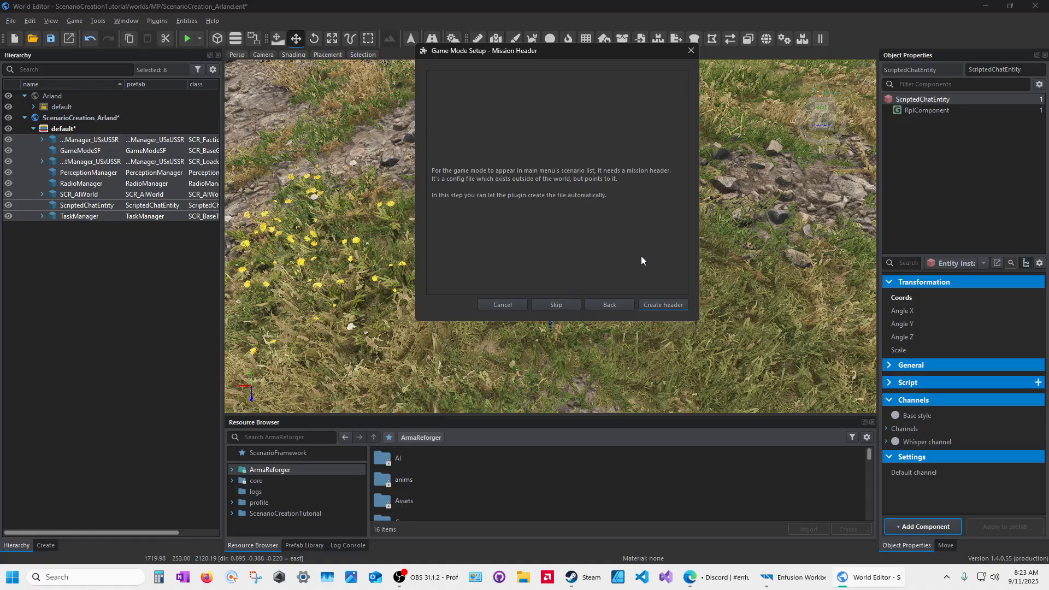
left_click(662, 303)
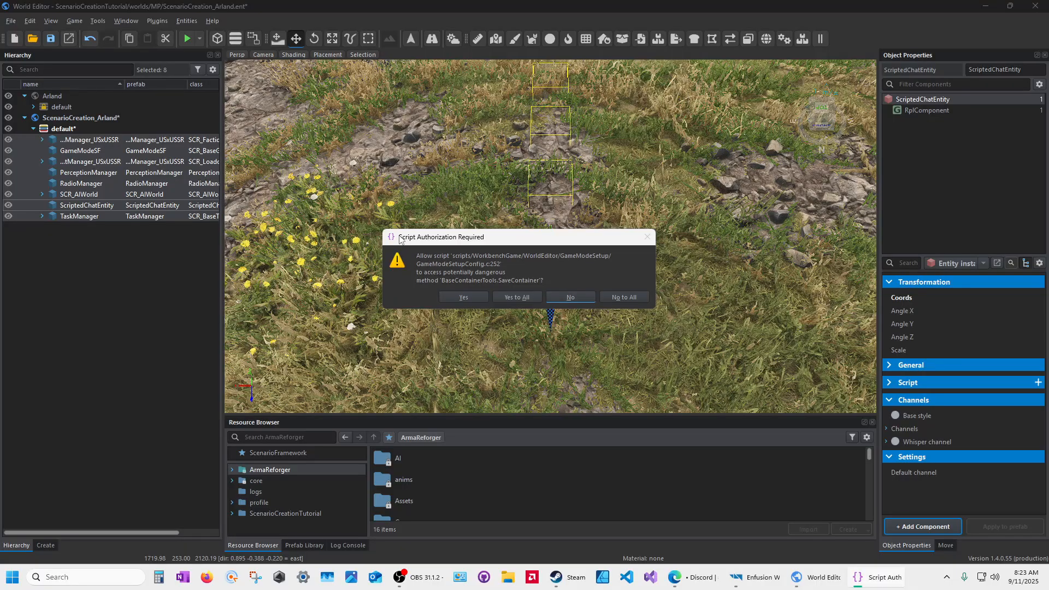
Step: Authorize GameModeSetupConfig.c with Yes to All, create ScenarioCreation_Arland.conf, and close the finished wizard
left_click(519, 299)
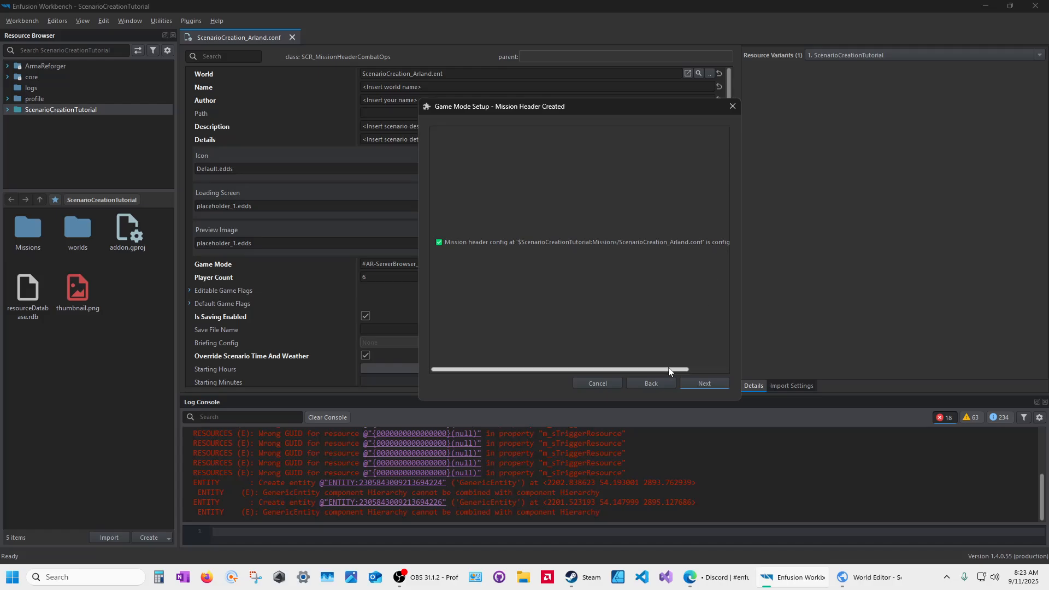
left_click_drag(680, 369, 726, 370)
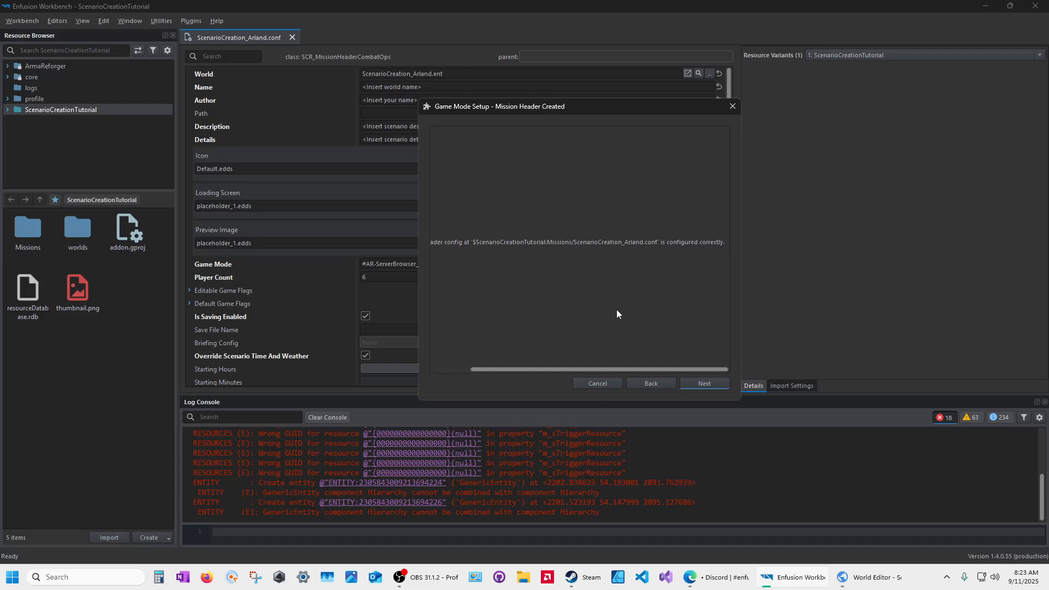
left_click_drag(637, 369, 528, 371)
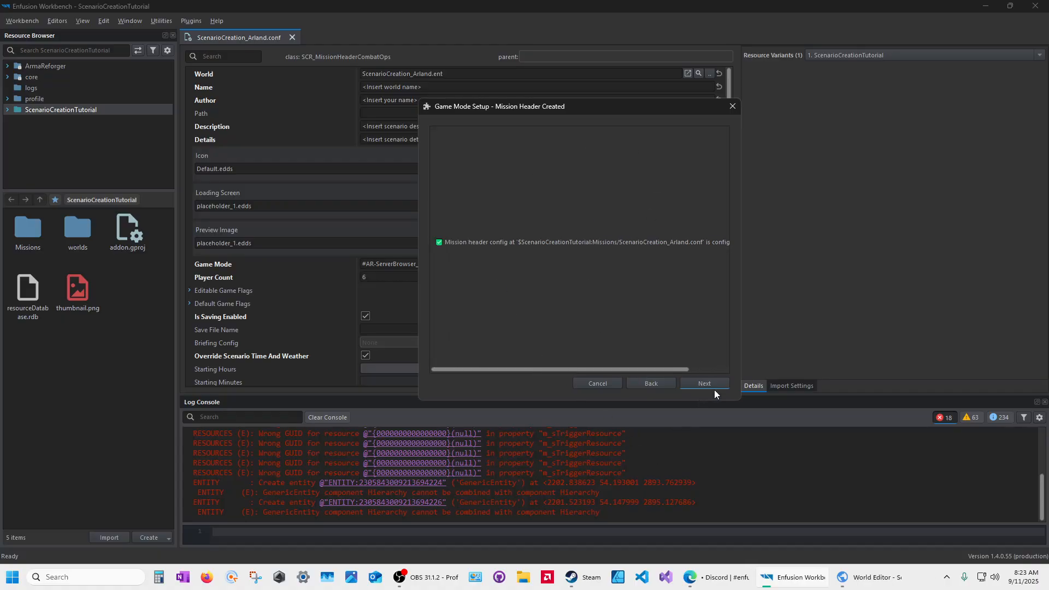
left_click_drag(736, 320, 797, 308)
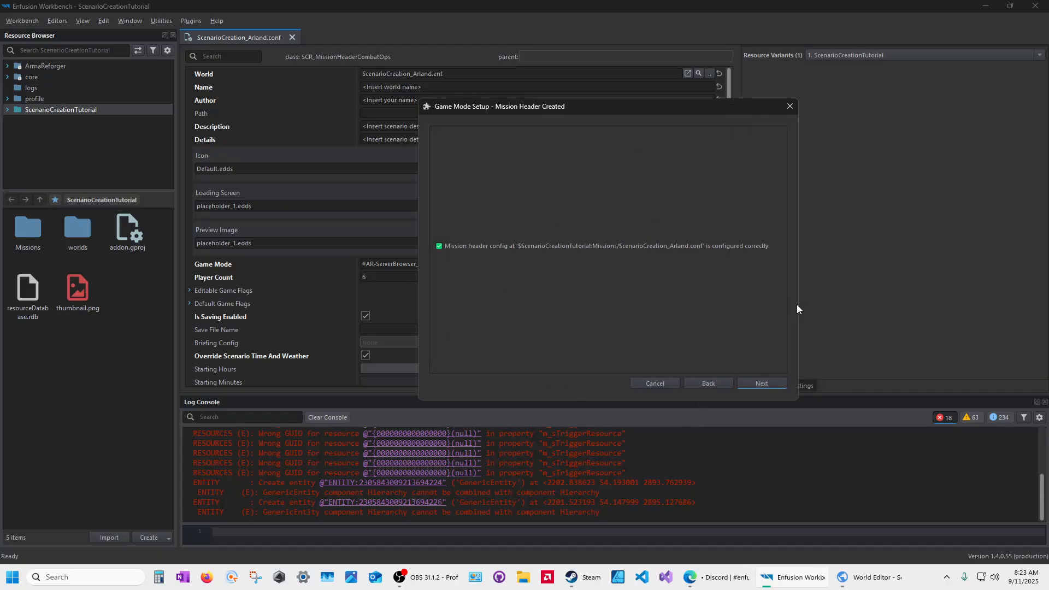
left_click(755, 382)
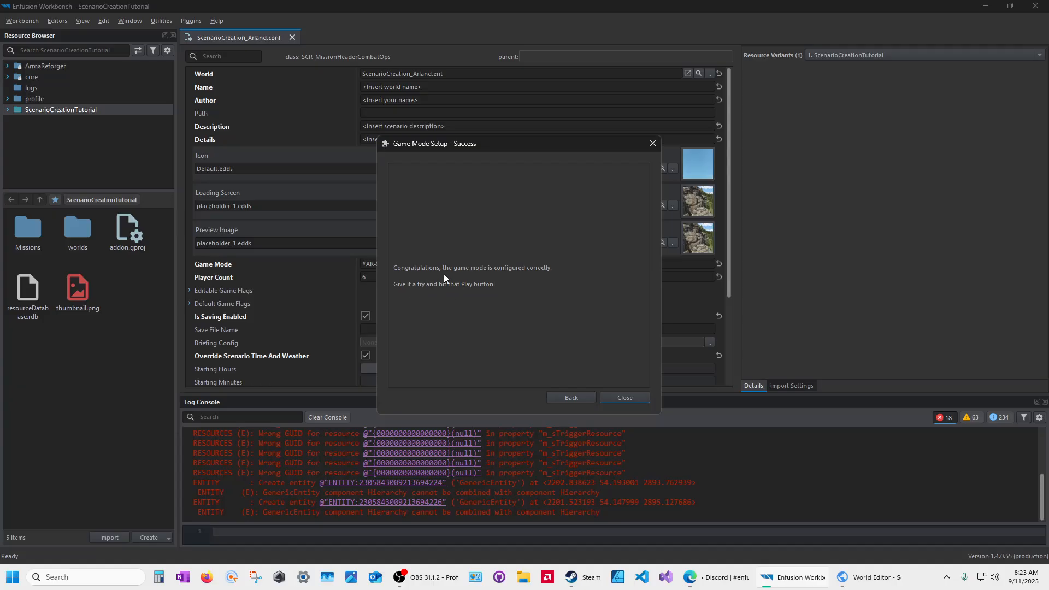
left_click(626, 398)
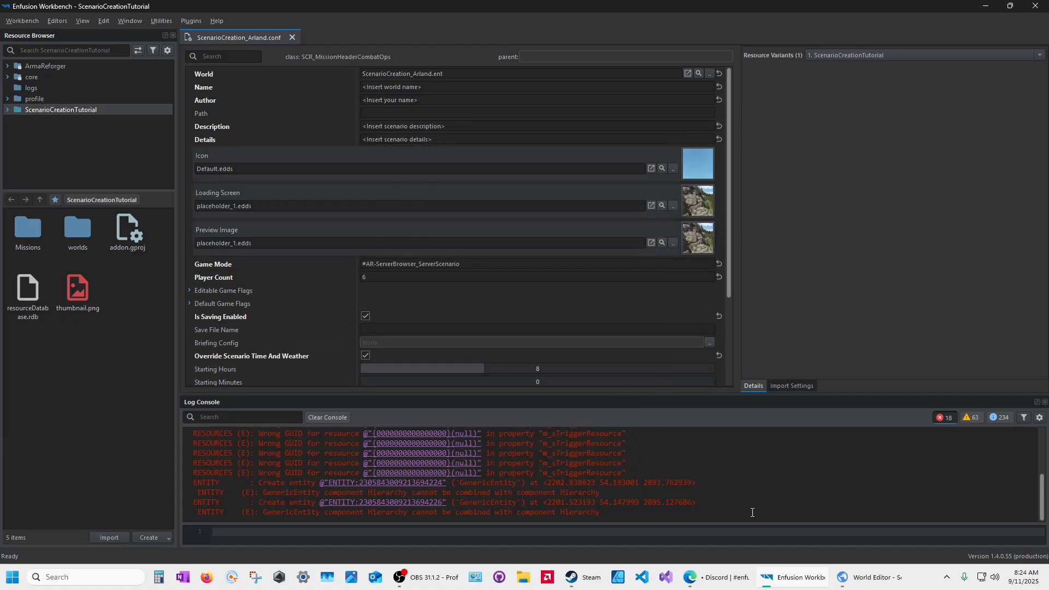
Step: Close the ScenarioCreation_Arland.conf tab to return to the Workbench start page
mouse_move(798, 585)
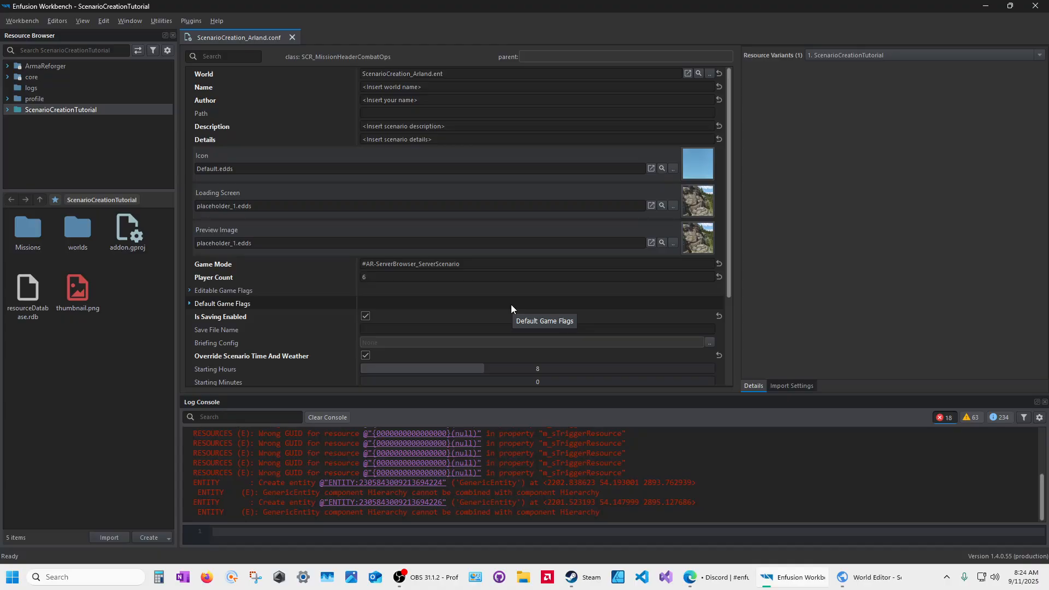
left_click(293, 37)
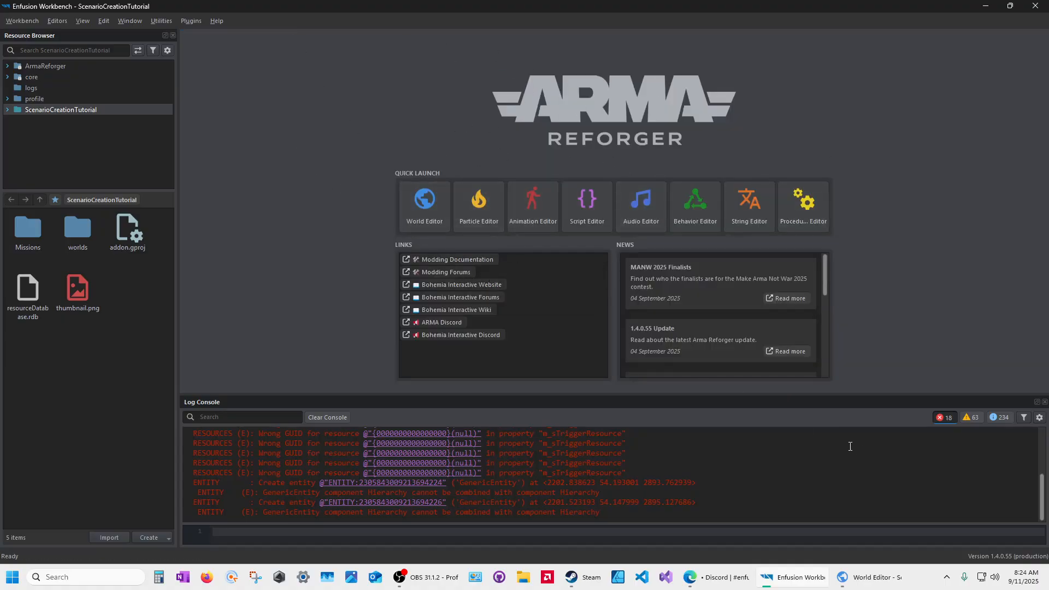
mouse_move(853, 579)
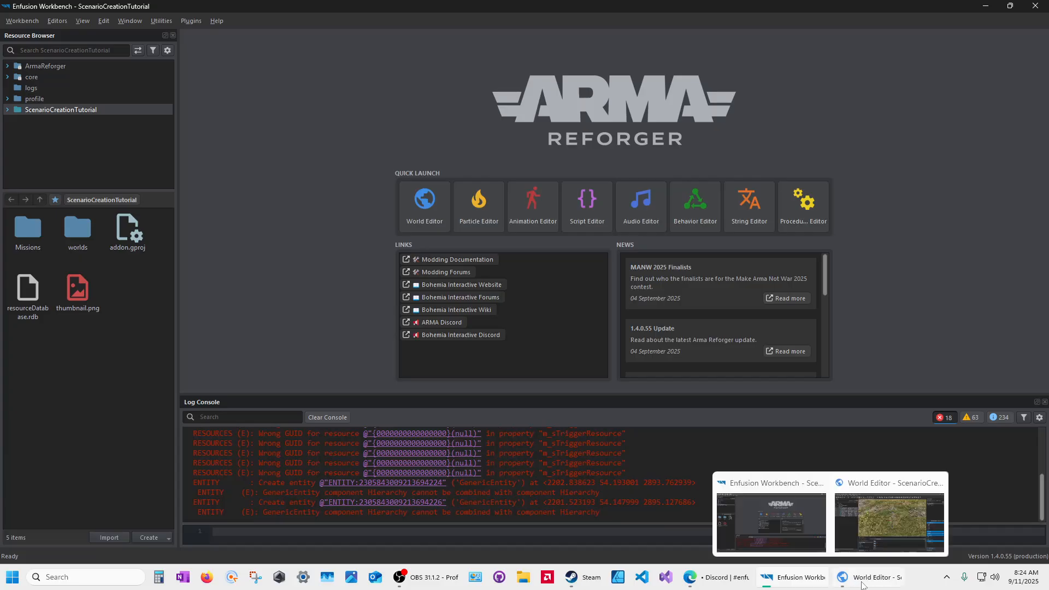
left_click(864, 583)
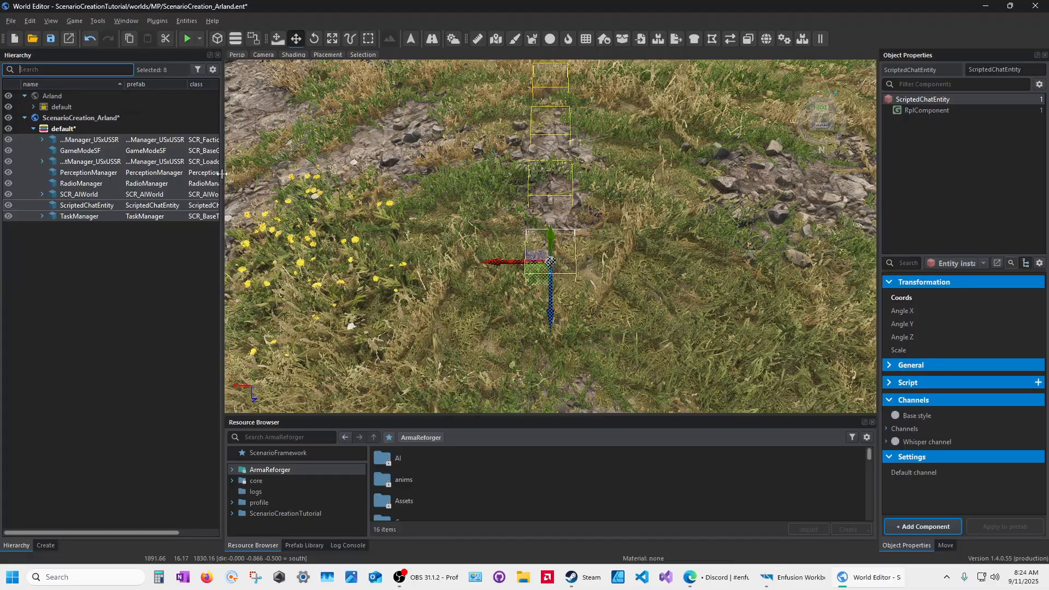
left_click_drag(221, 165, 452, 165)
left_click_drag(124, 84, 192, 85)
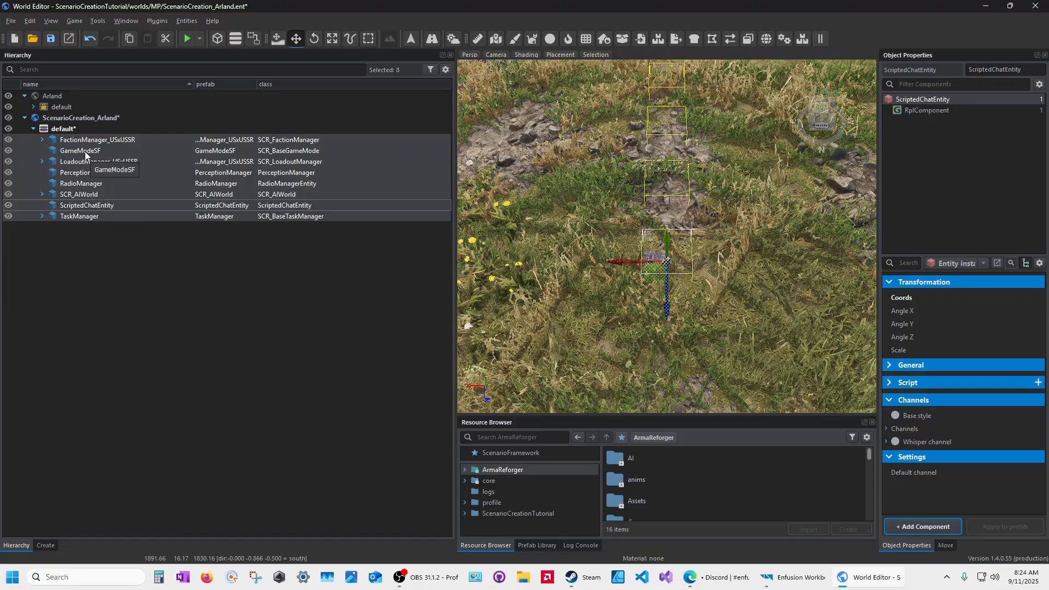
left_click(83, 141)
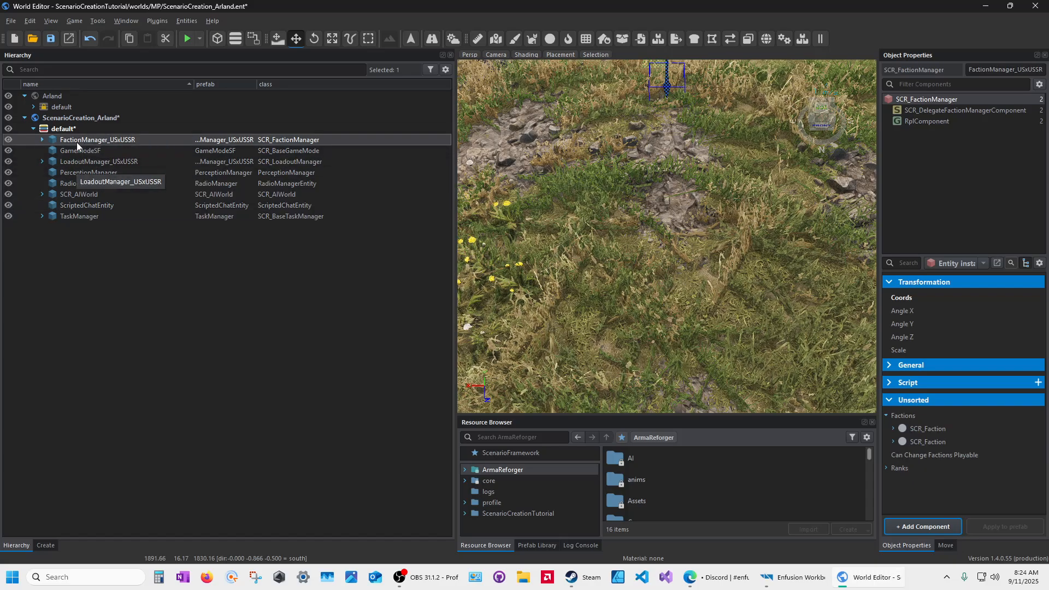
left_click(82, 195)
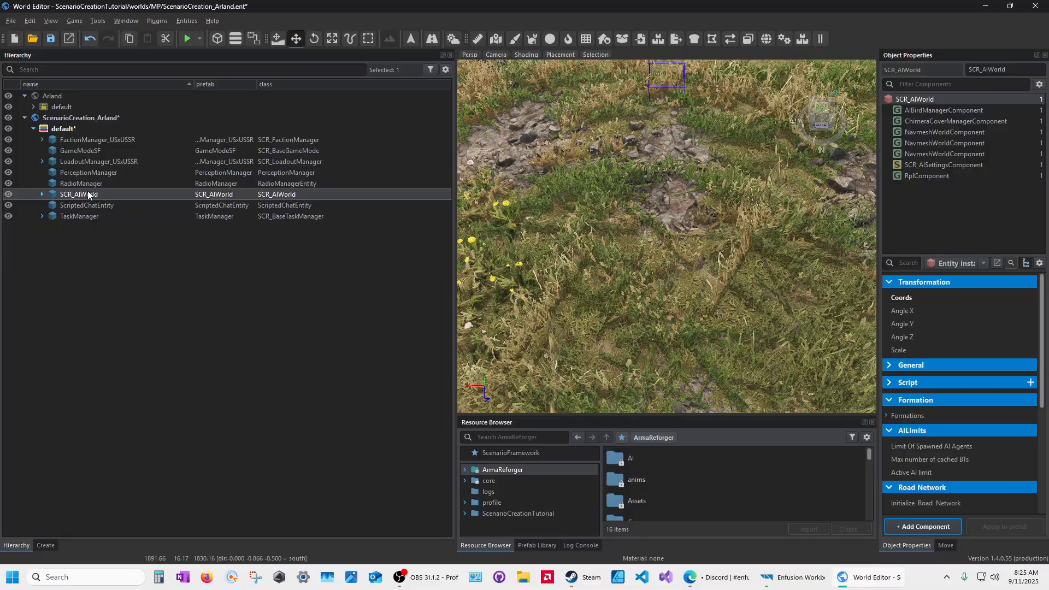
left_click(52, 130)
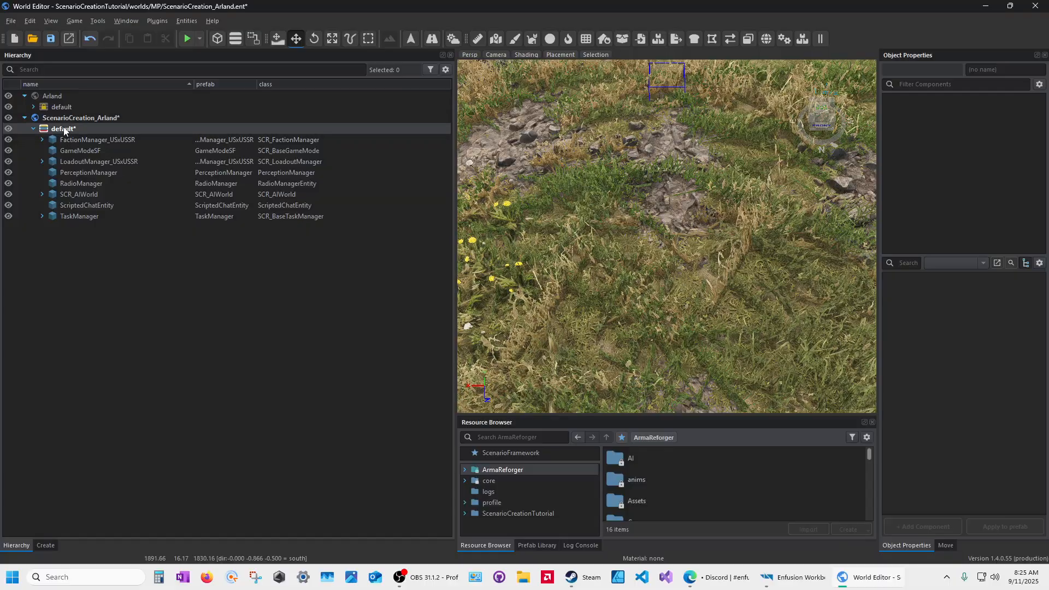
Step: Create a new layer named zManagers in the ScenarioCreation_Arland world
right_click(77, 127)
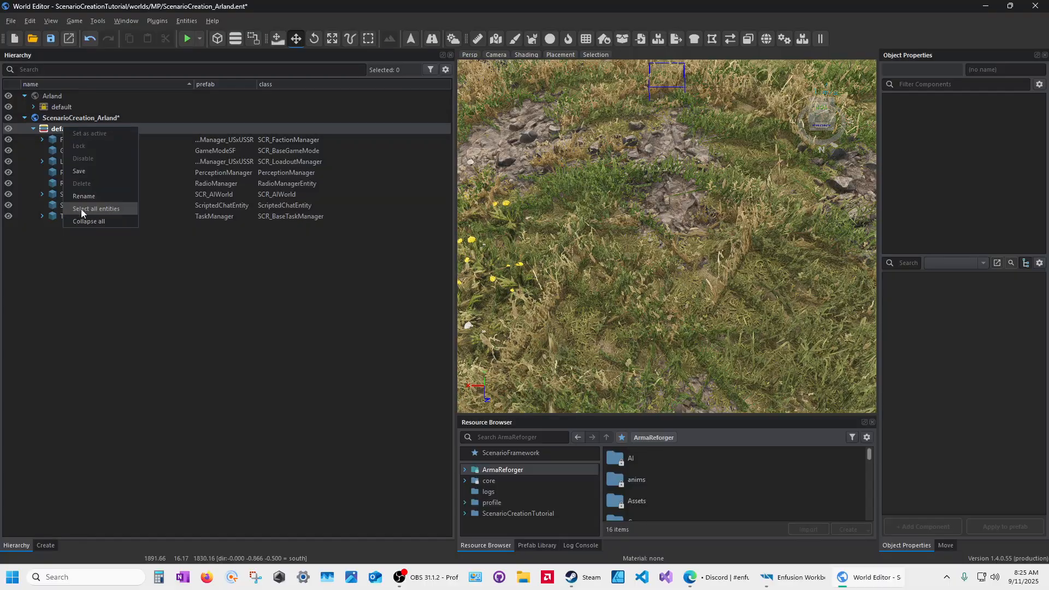
left_click(46, 129)
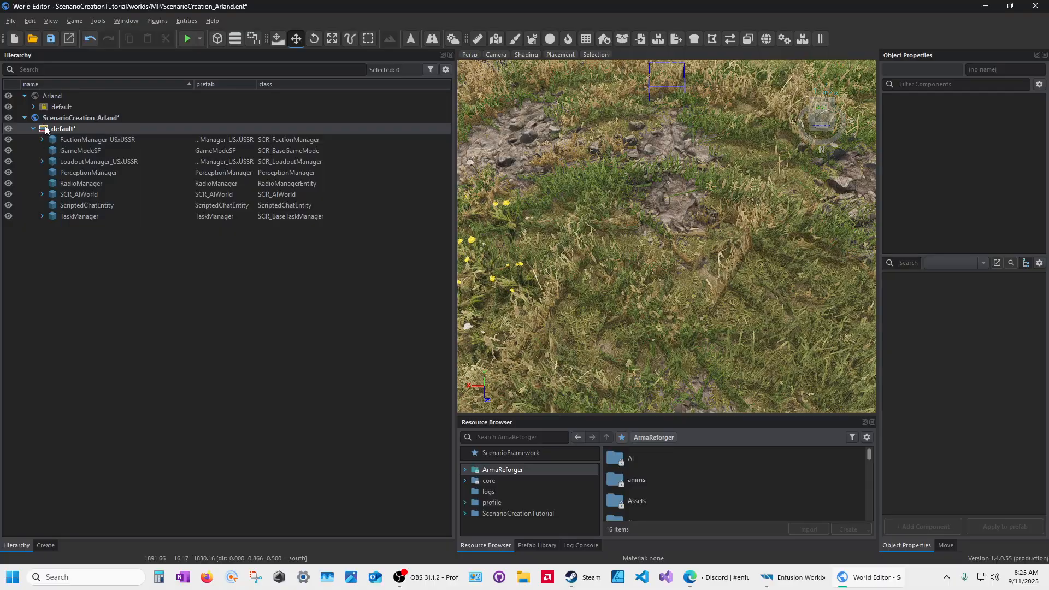
right_click(72, 119)
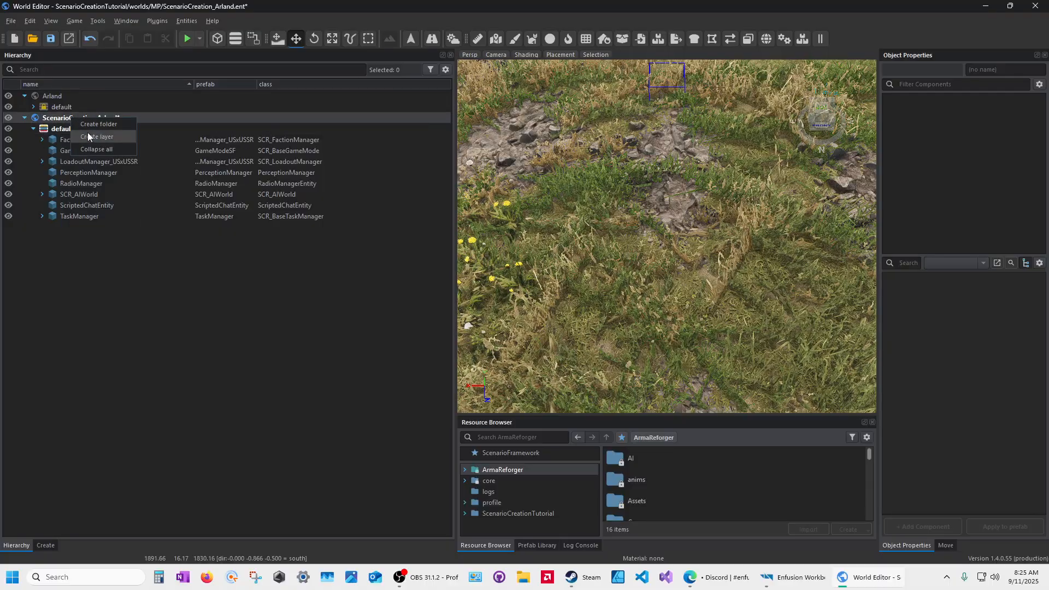
left_click(88, 136)
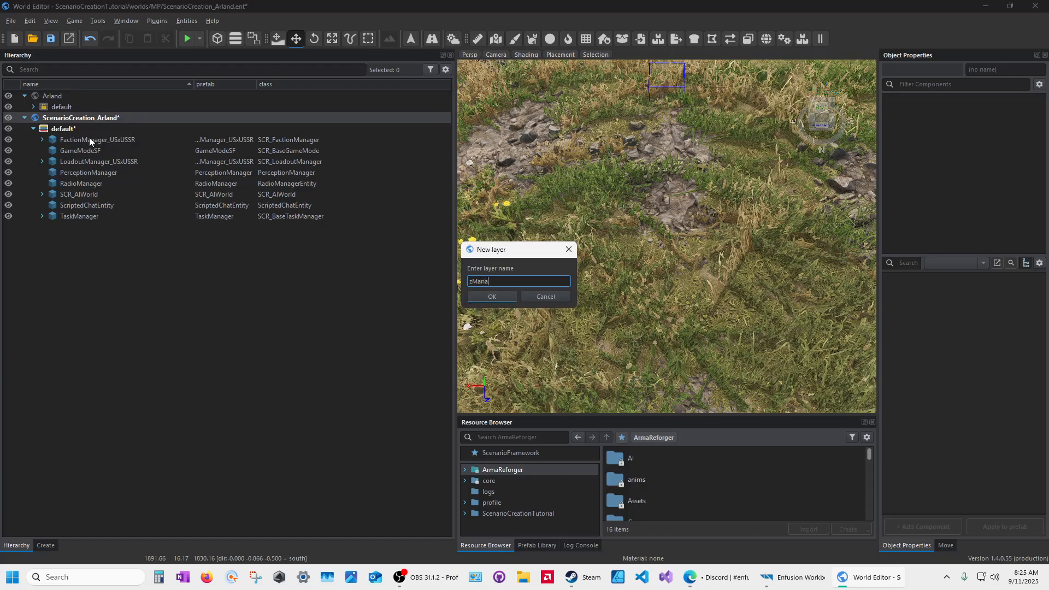
key("Return")
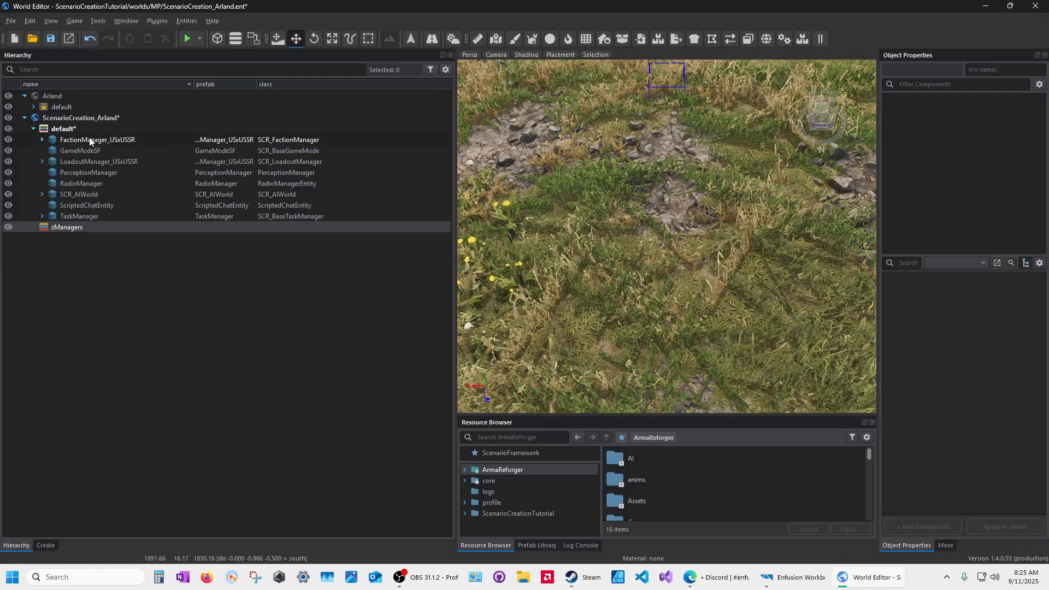
Step: Move all eight managers from FactionManager_USxUSSR down into zManagers and make it the active layer
left_click(74, 141)
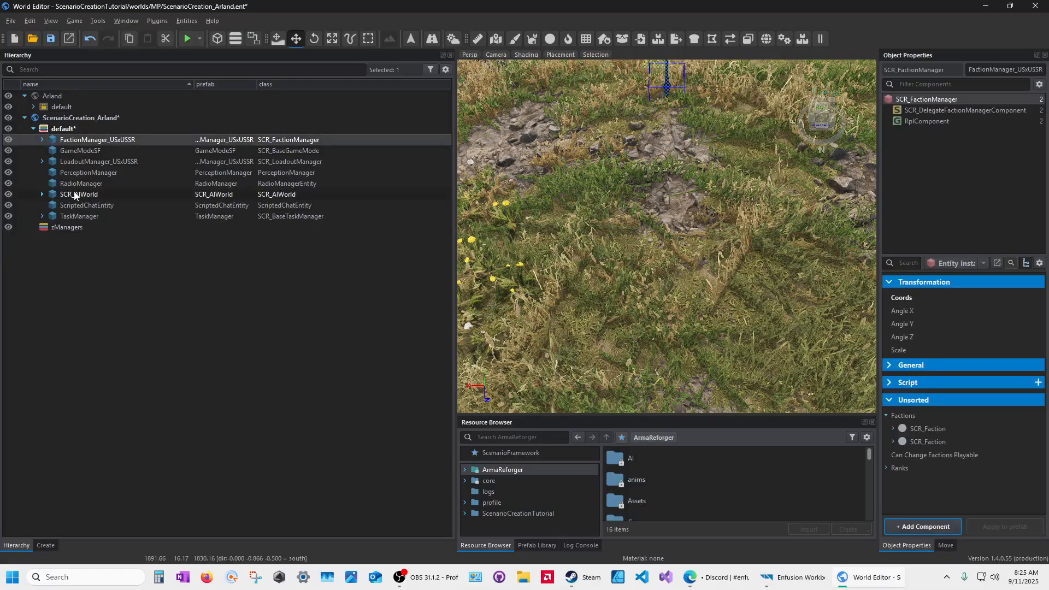
left_click(78, 217, "shift")
left_click_drag(83, 143, 67, 234)
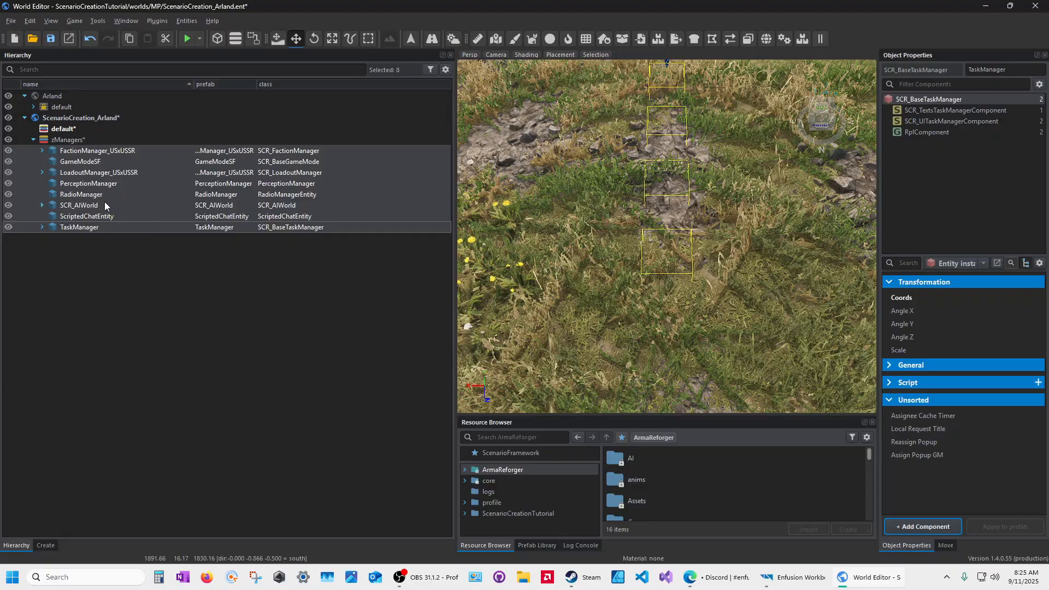
left_click(61, 142)
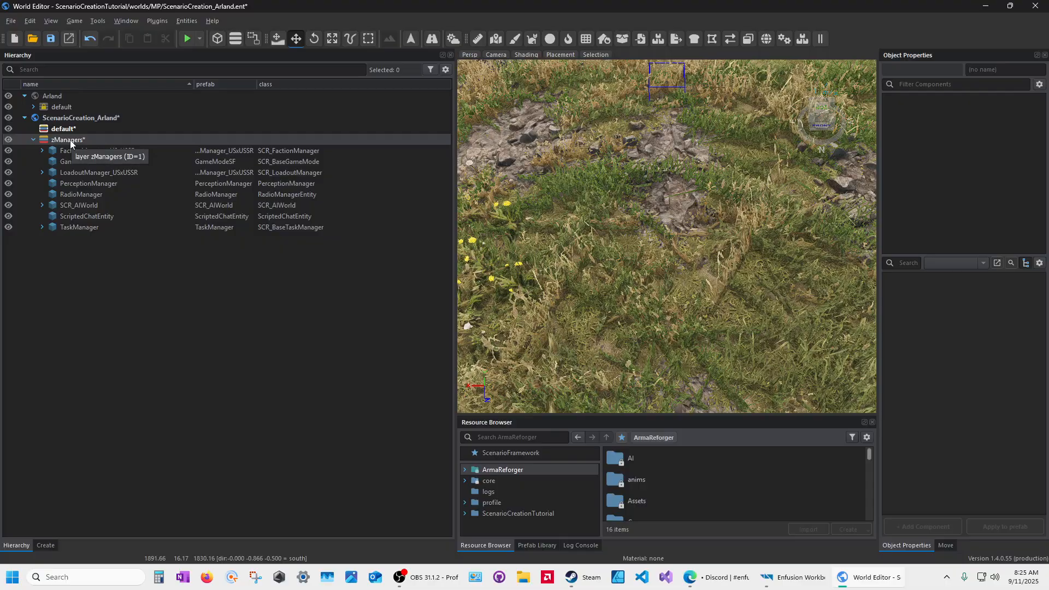
double_click(70, 141)
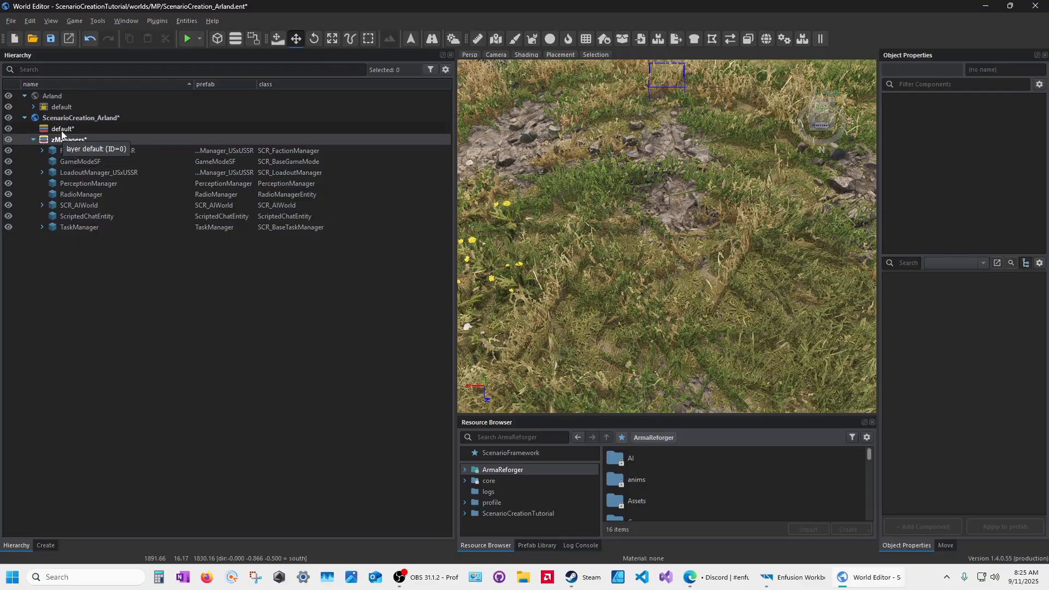
Step: Review GameModeSF, LoadoutManager, PerceptionManager and RadioManager in zManagers, then save the world
left_click(62, 131)
right_click(61, 131)
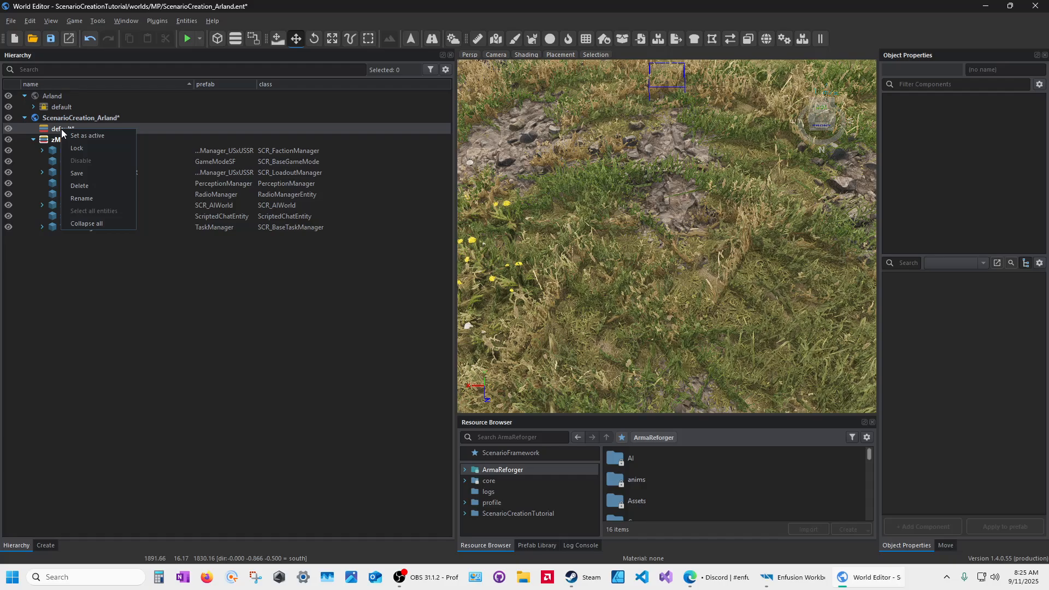
left_click(78, 172)
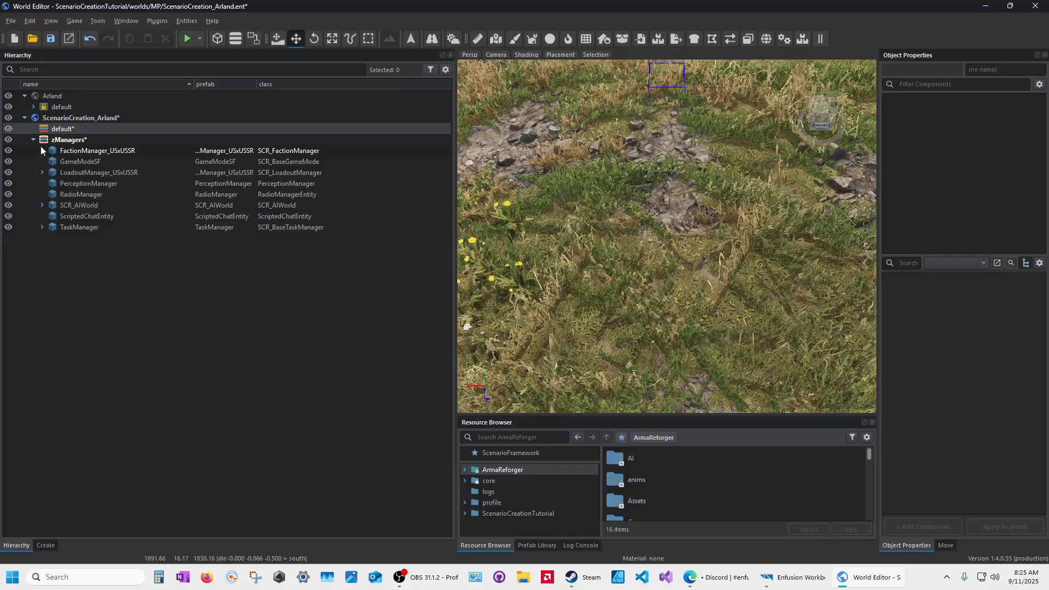
scroll(623, 260, "down", 10)
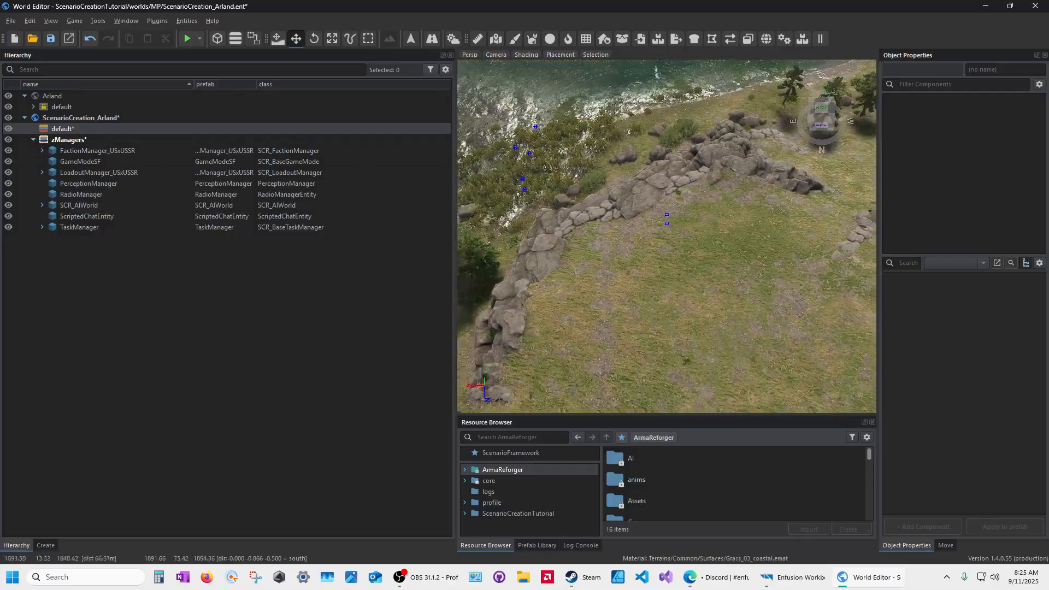
scroll(623, 260, "down", 10)
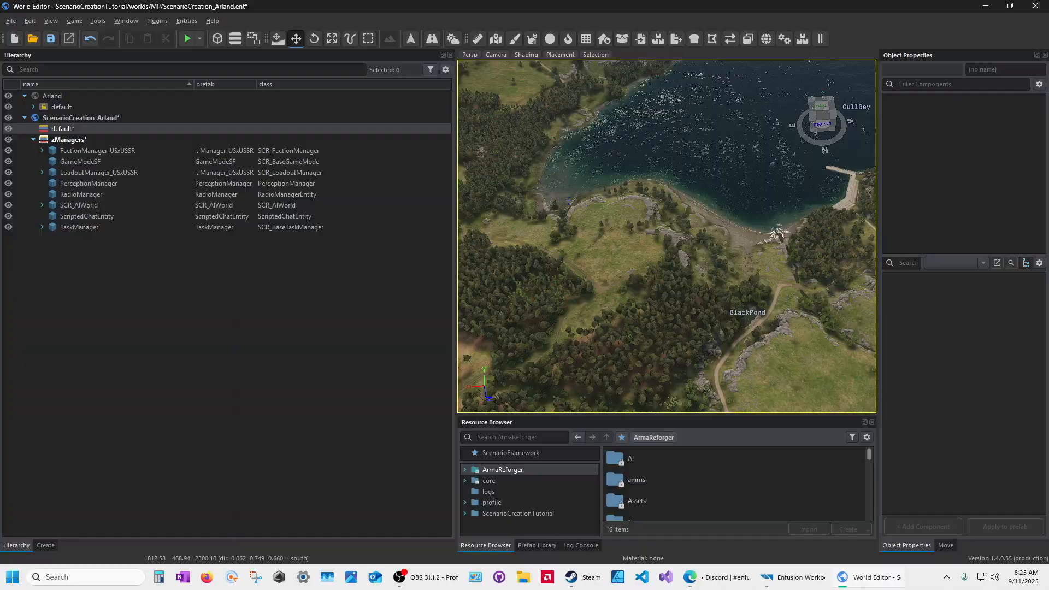
key("w")
right_click_drag(665, 284, 657, 283)
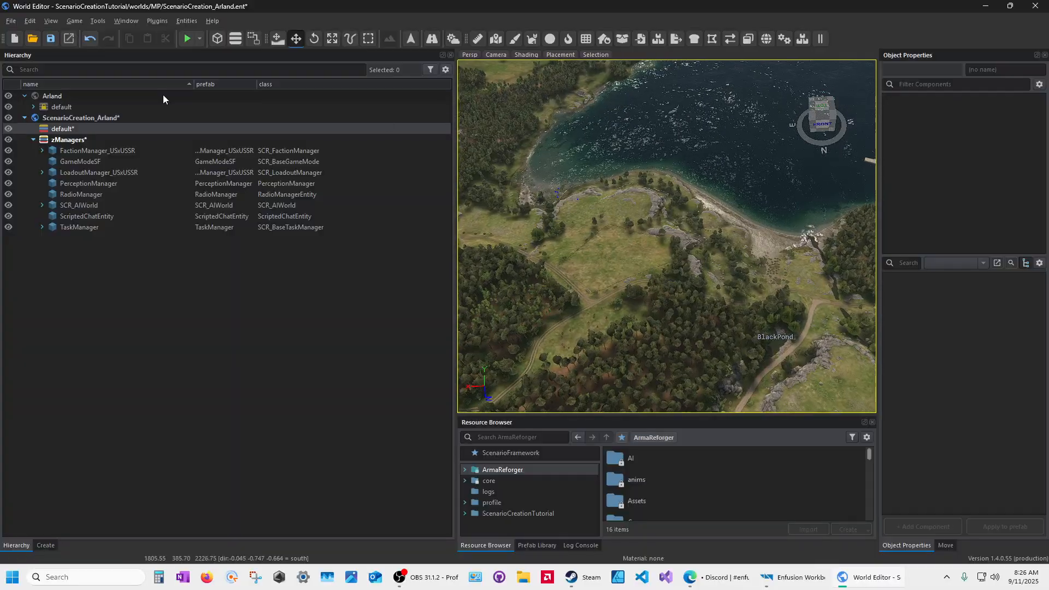
left_click(83, 162)
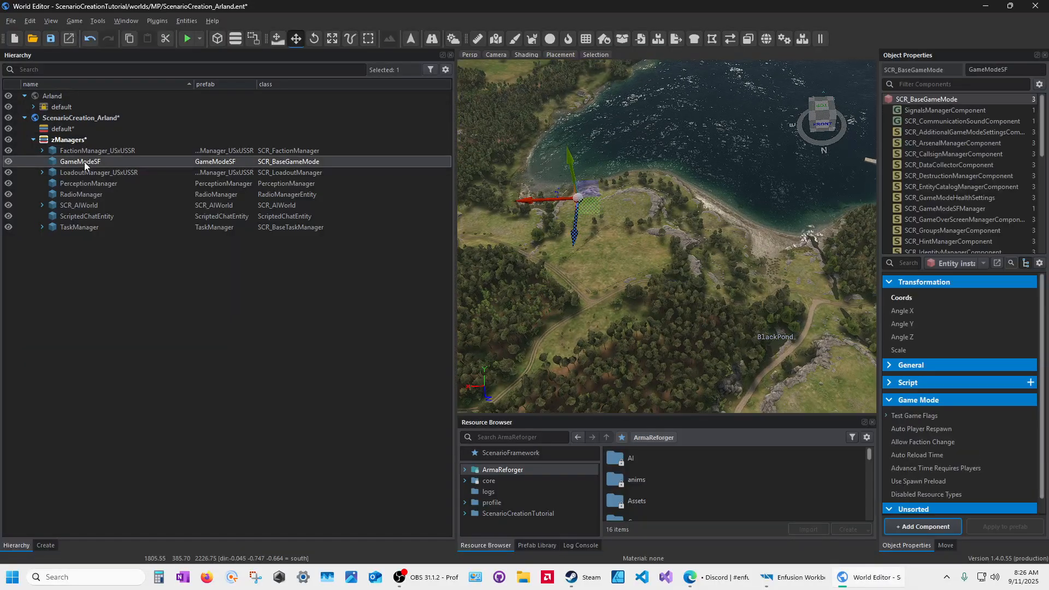
left_click(83, 172)
left_click(82, 184)
left_click(81, 194)
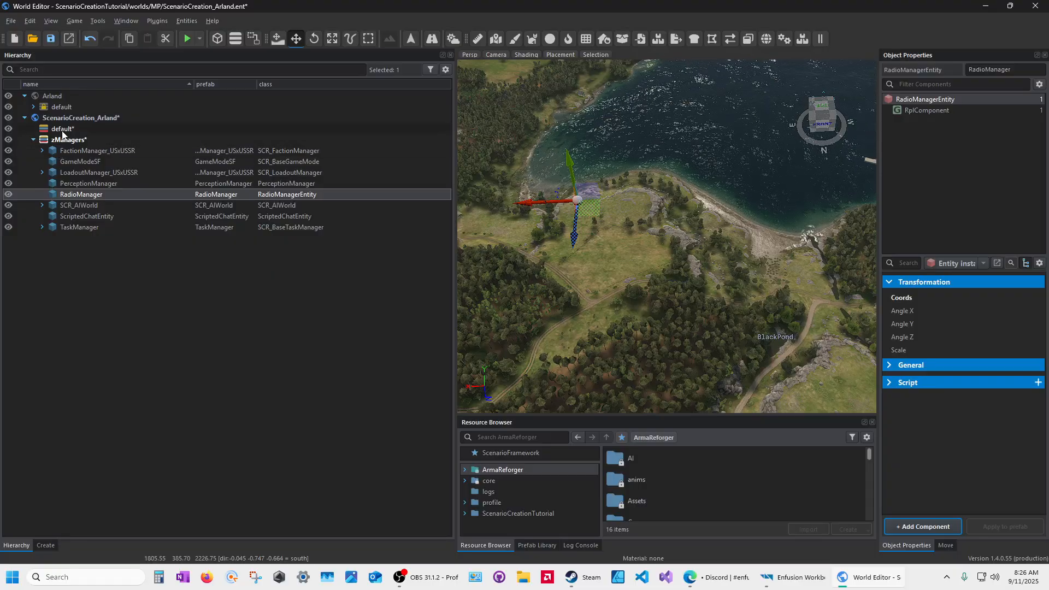
left_click(51, 39)
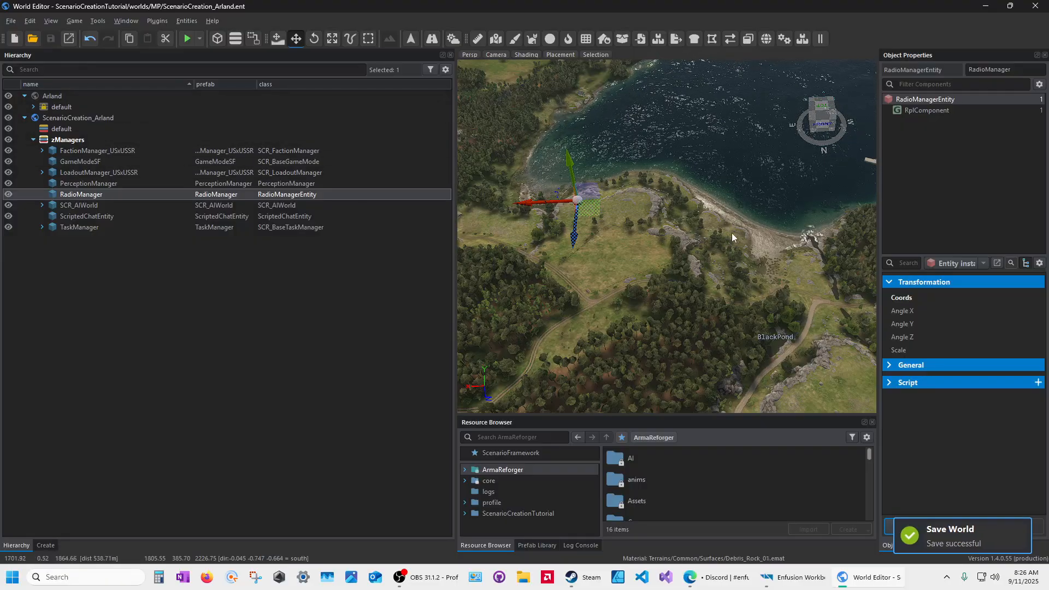
Step: Set the entity select filter to 'Select from inactive layers only'
right_click_drag(667, 349, 570, 363)
right_click_drag(616, 231, 596, 204)
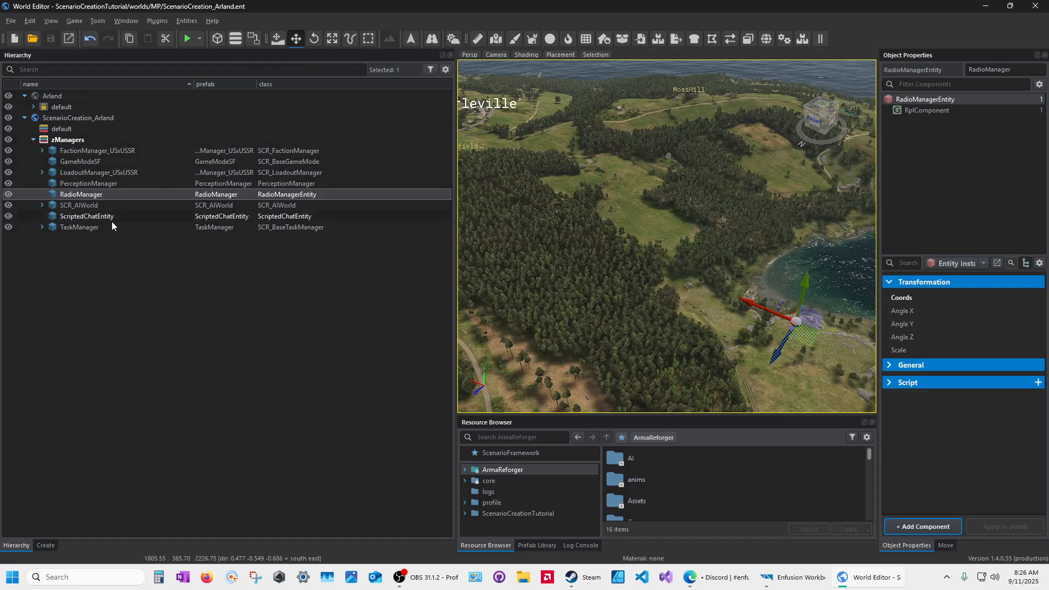
left_click(235, 43)
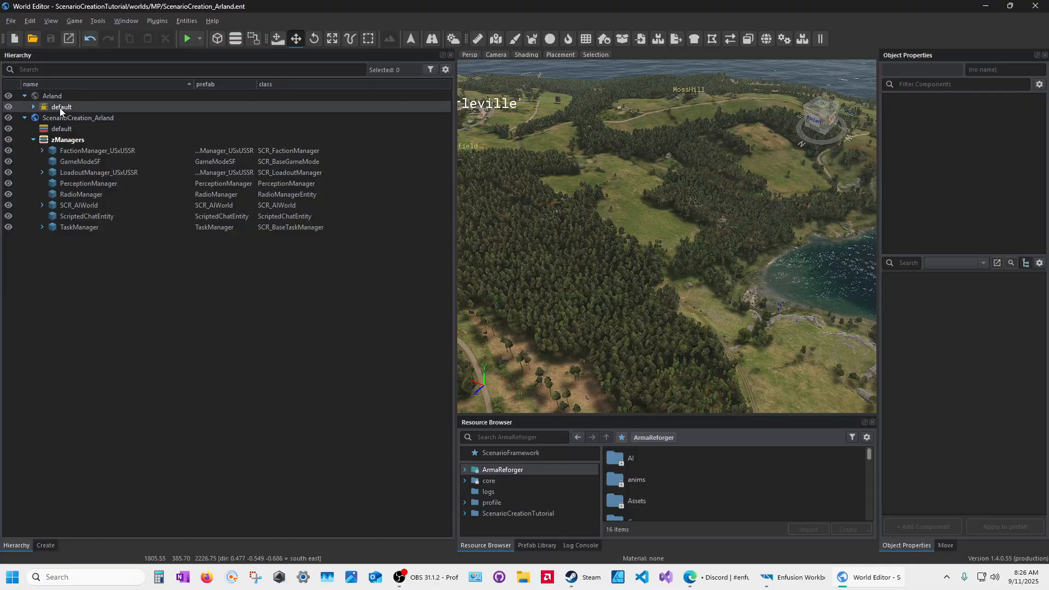
left_click(233, 44)
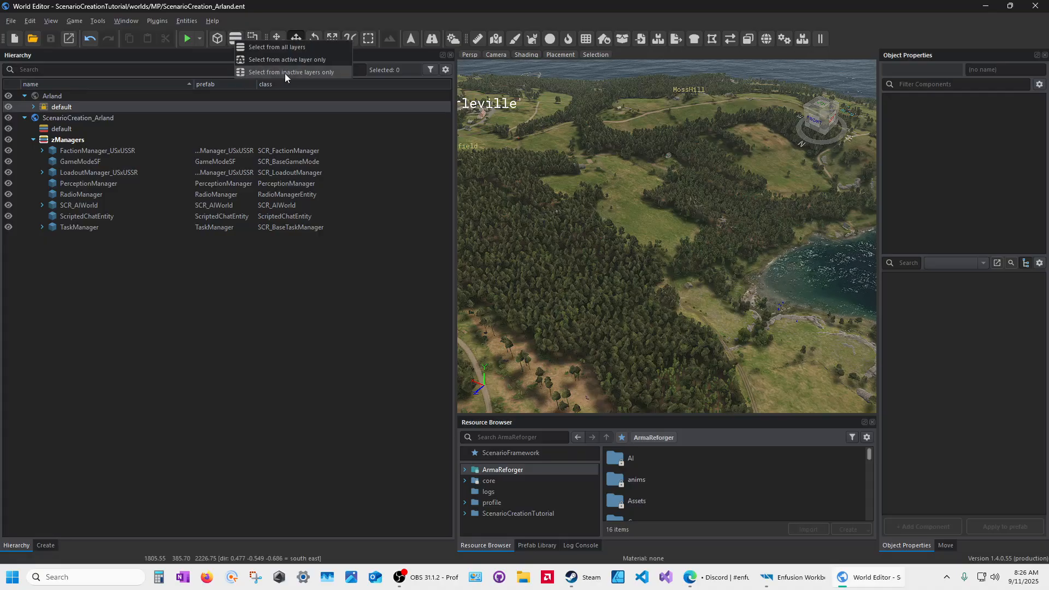
left_click(325, 73)
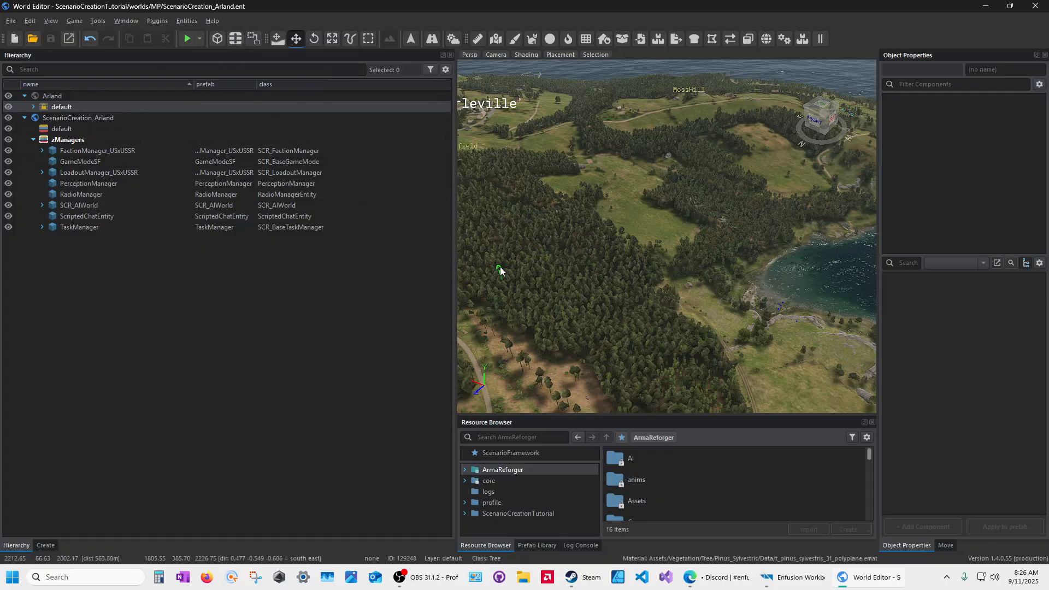
Step: Fly over the airfield and pick the garage and military barracks buildings in the viewport
right_click_drag(754, 373, 800, 411)
right_click_drag(799, 284, 625, 312)
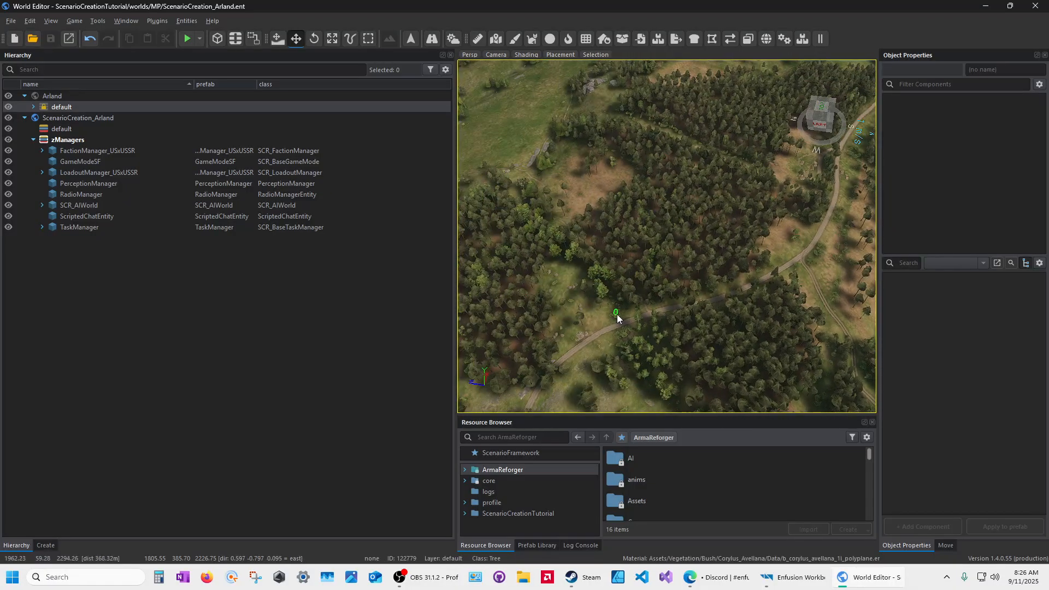
right_click_drag(787, 322, 577, 260)
key("w")
key("w")
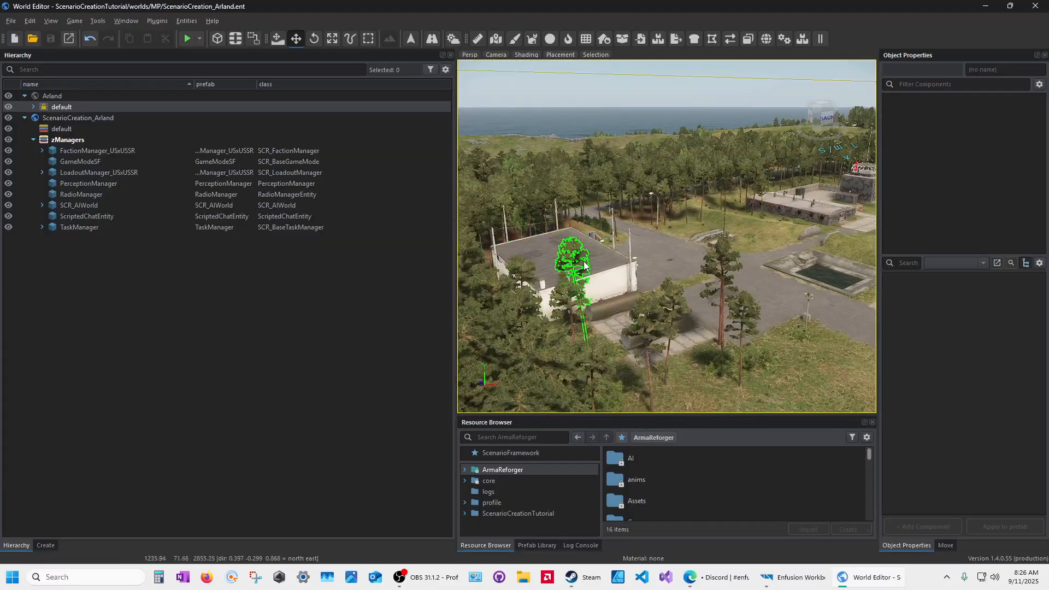
left_click(597, 283)
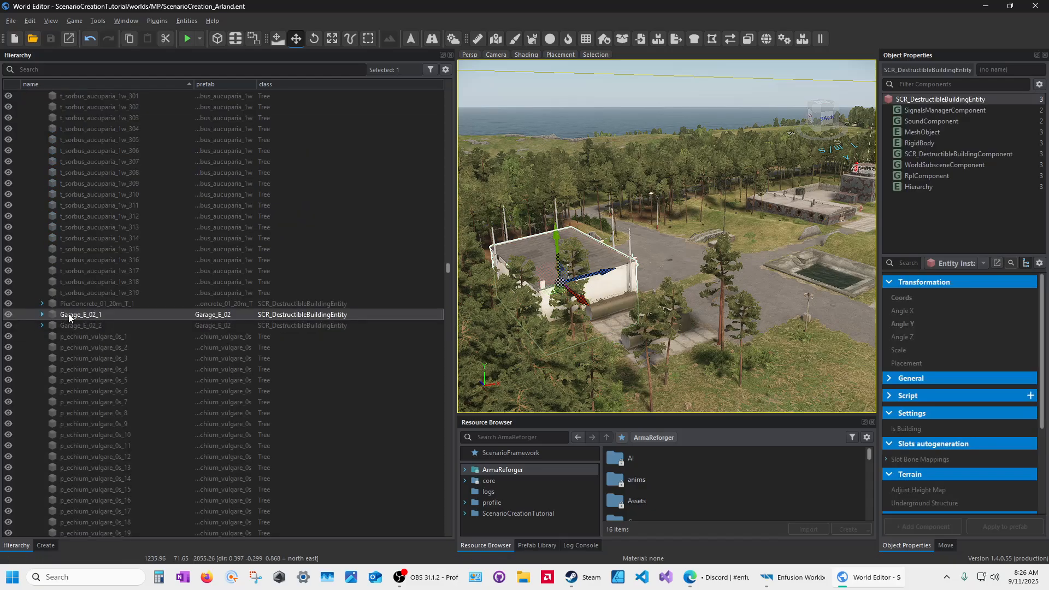
key("d")
right_click_drag(585, 306, 579, 321)
left_click(690, 200)
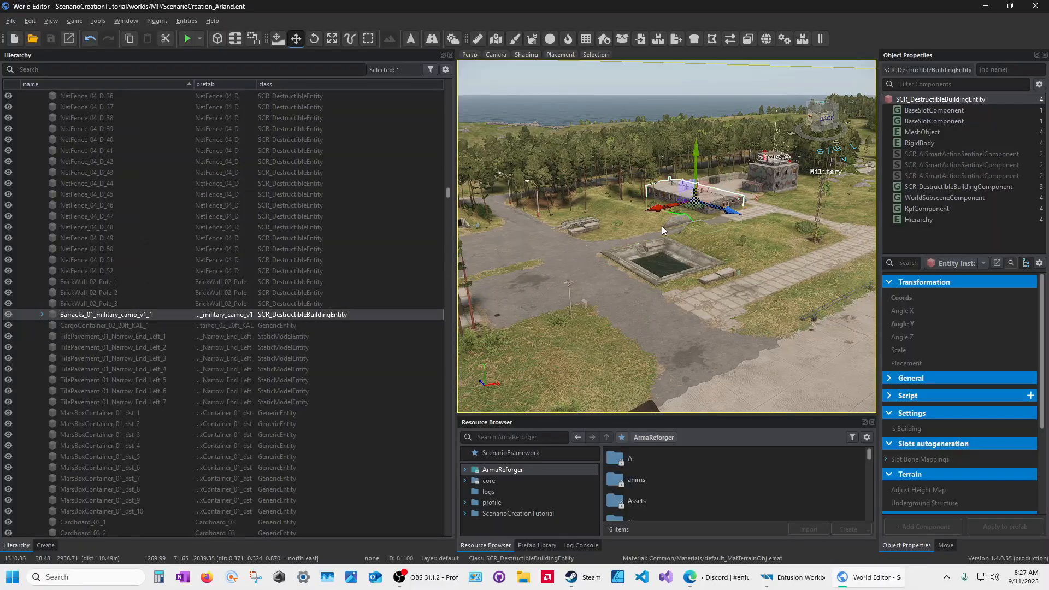
Step: Select and collapse Arland's default layer in the Hierarchy
scroll(625, 230, "up", 1)
left_click_drag(448, 195, 437, 80)
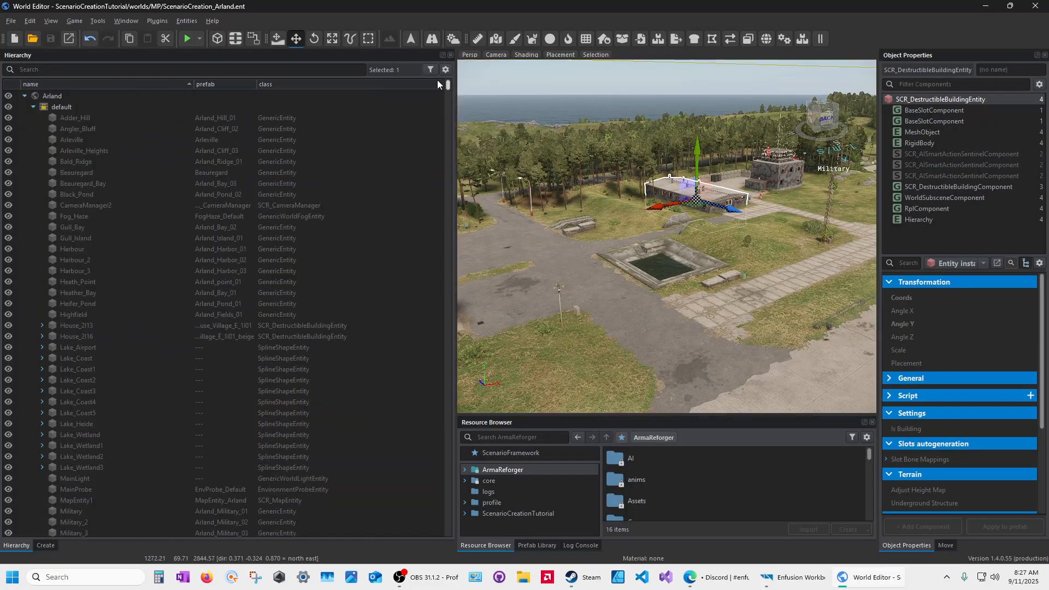
left_click(44, 108)
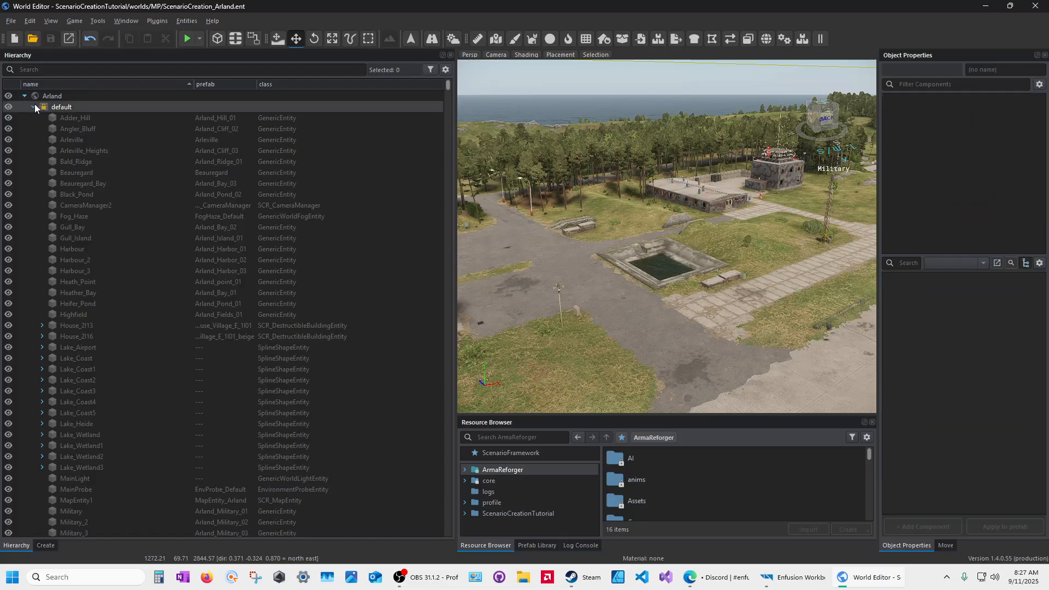
left_click(34, 107)
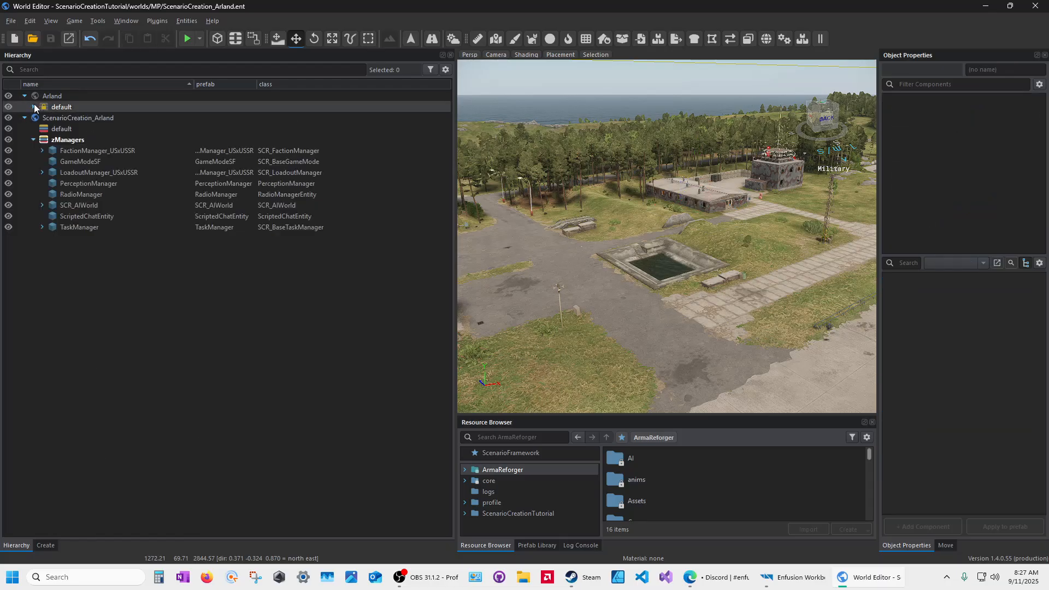
left_click(235, 40)
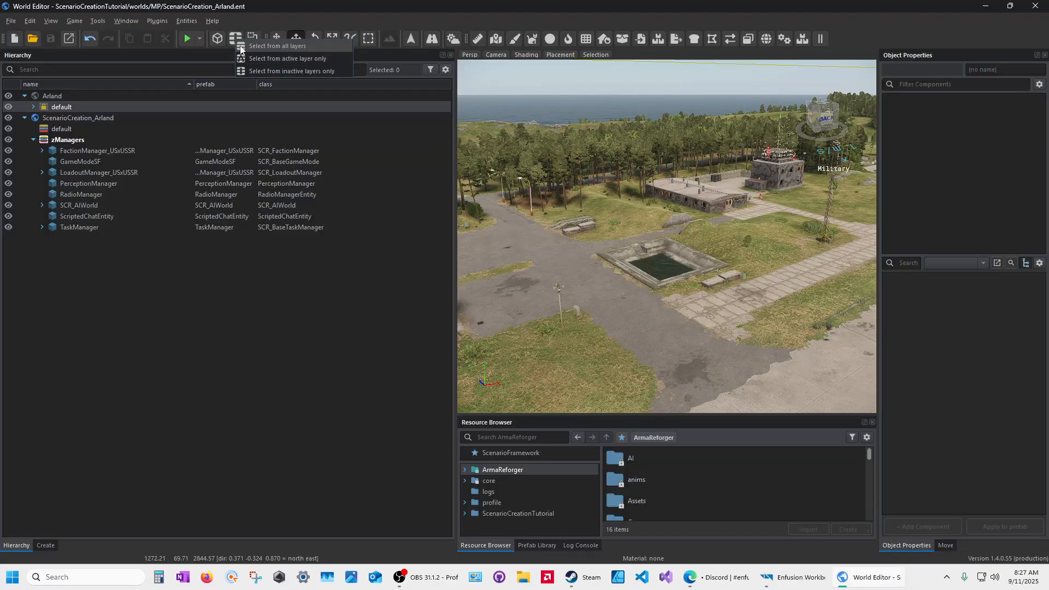
Step: Check Arland's default layer entities, then switch the picking filter to 'Select from active layer only'
left_click(267, 46)
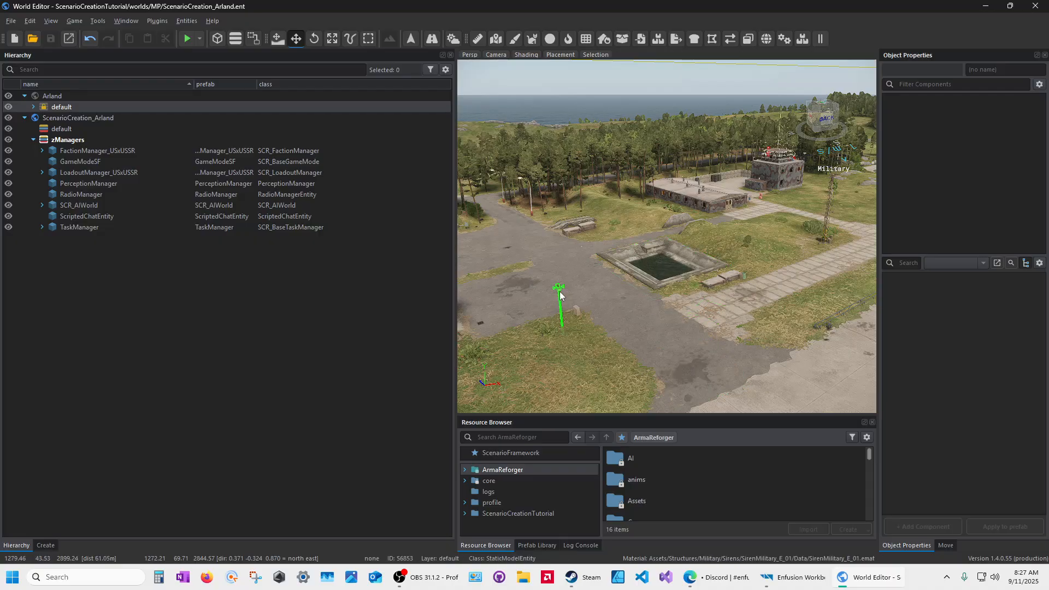
left_click(32, 107)
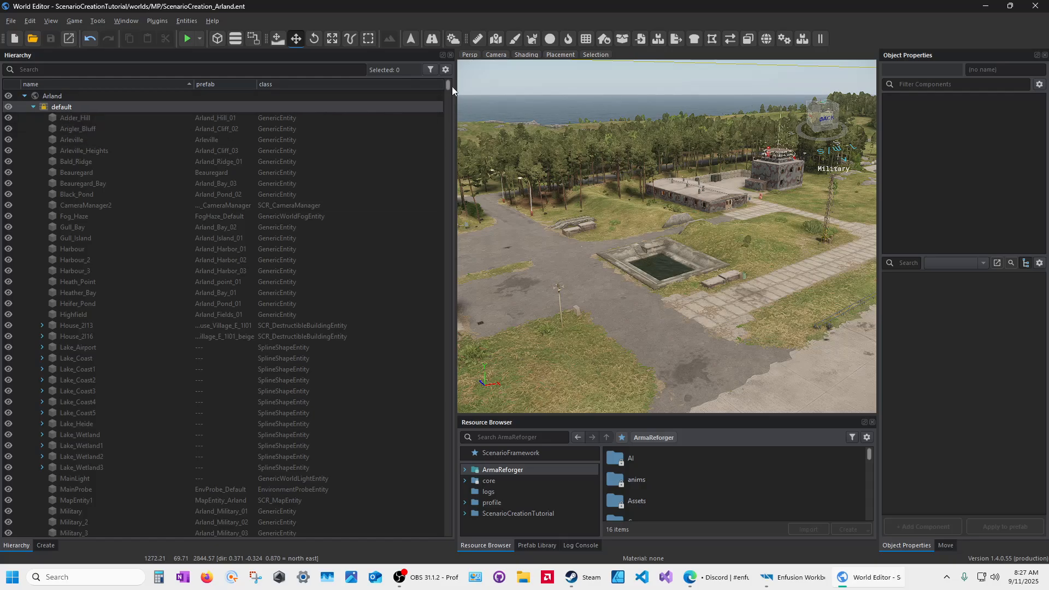
mouse_move(449, 85)
left_mouse_down()
mouse_move(449, 462)
mouse_move(467, 520)
mouse_move(460, 89)
mouse_move(447, 72)
left_mouse_up()
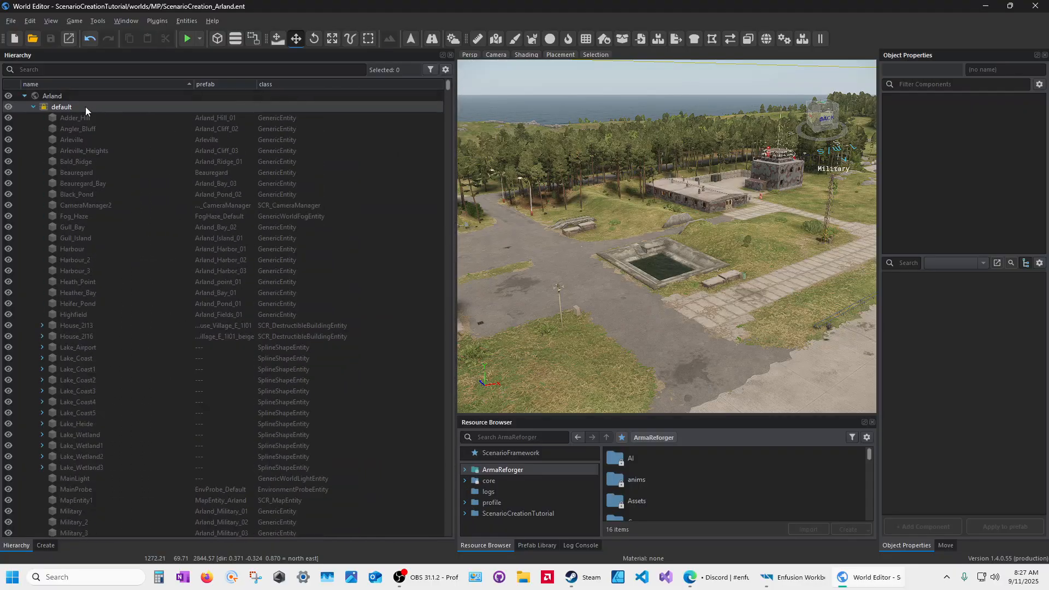
left_click(34, 107)
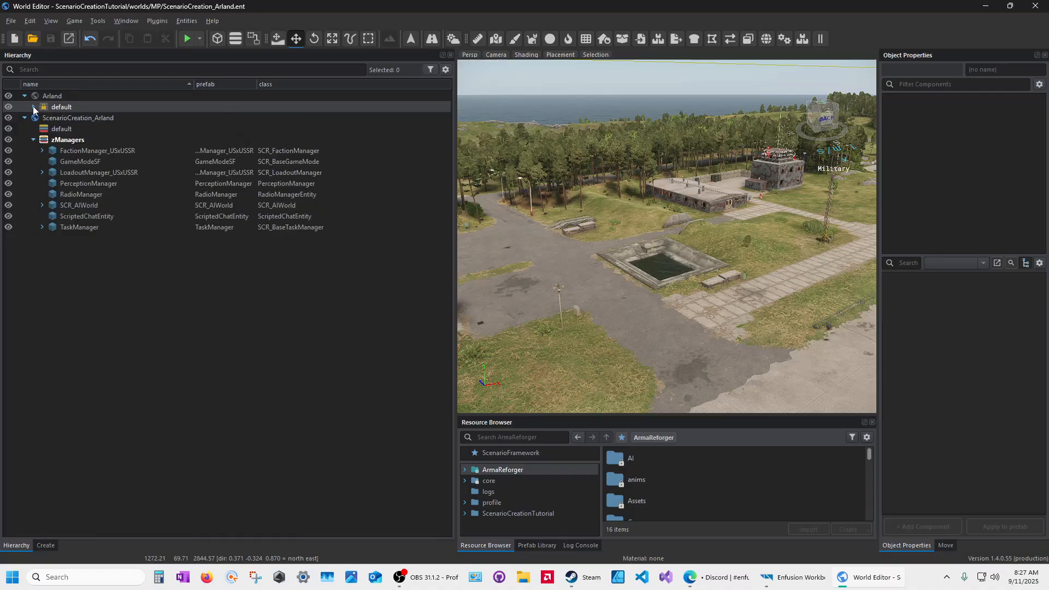
left_click(234, 39)
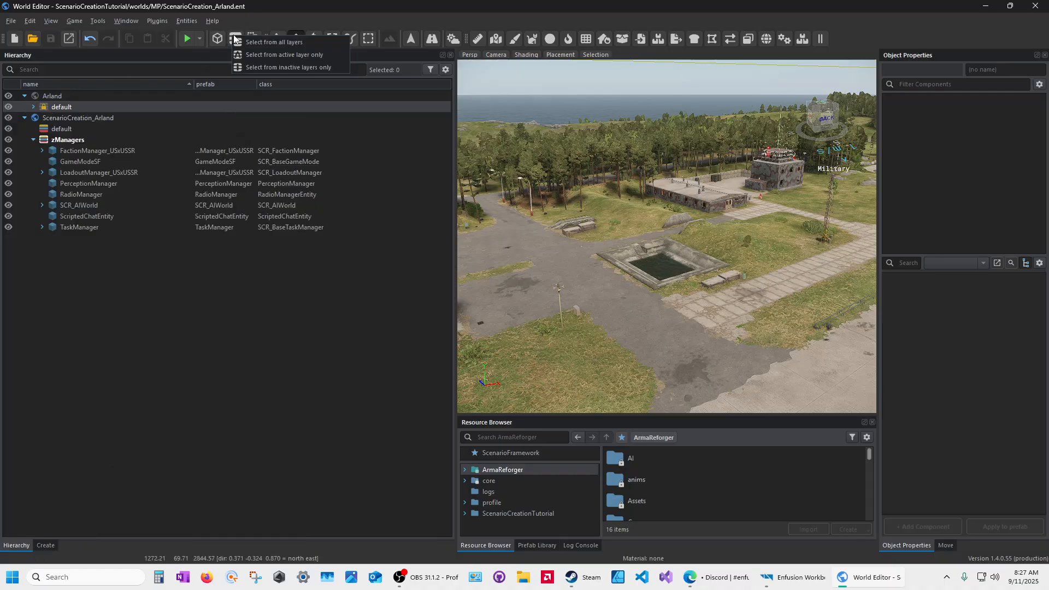
left_click(280, 54)
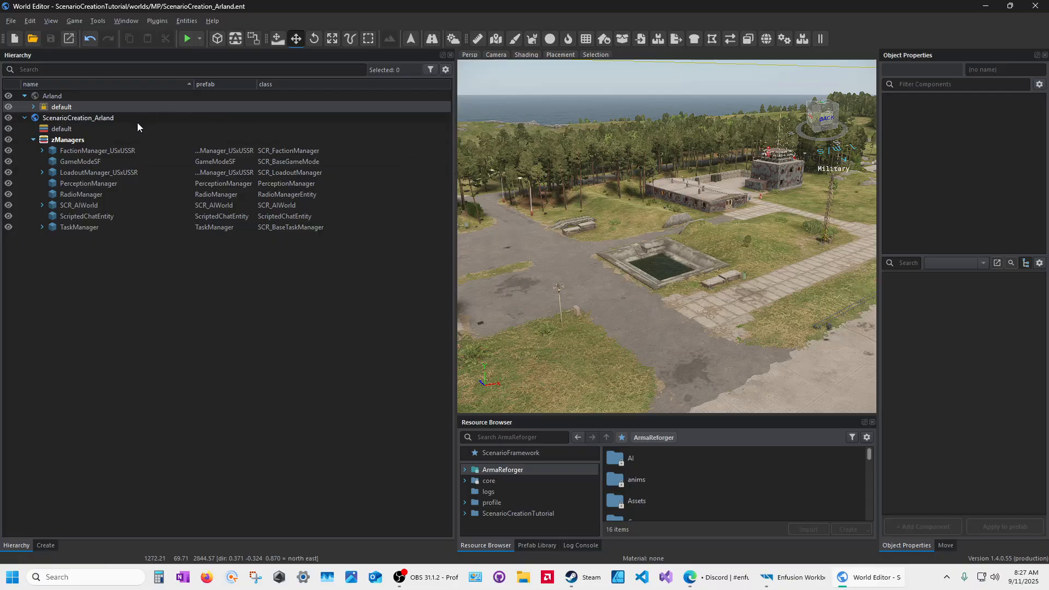
Step: Inspect FactionManager_USxUSSR's properties and the zManagers layer while flying the camera over the island
left_click(85, 153)
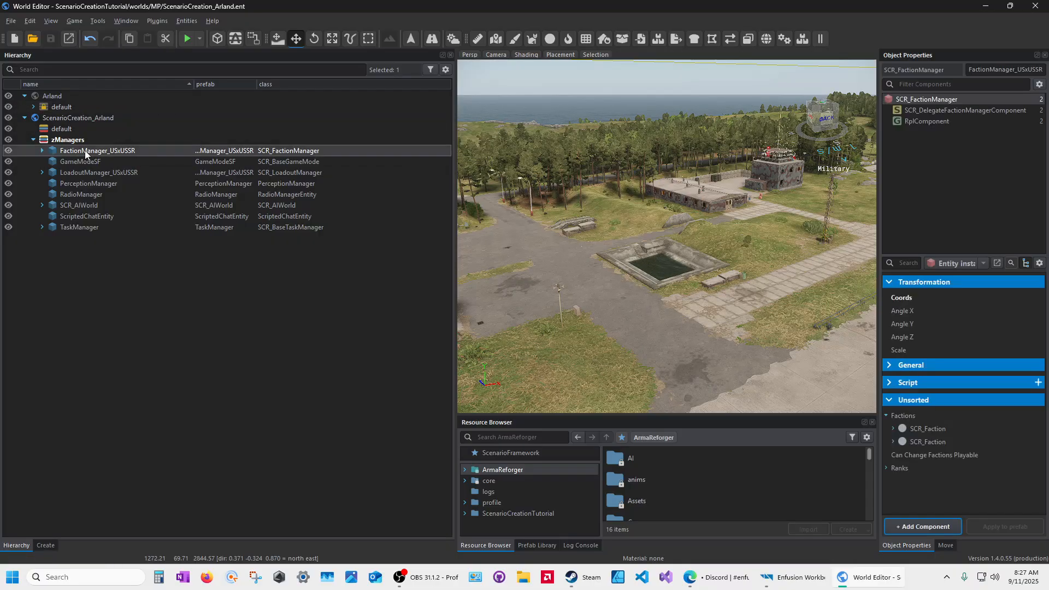
left_click(64, 143)
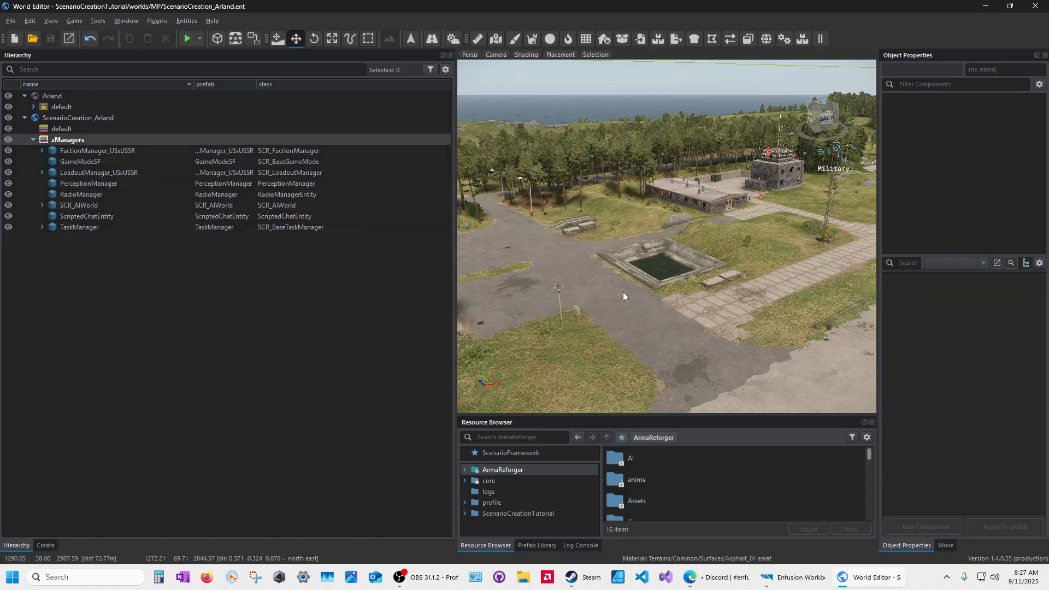
key("q")
right_click_drag(611, 304, 869, 263)
key("w")
right_click_drag(666, 263, 759, 246)
right_click_drag(655, 210, 541, 236)
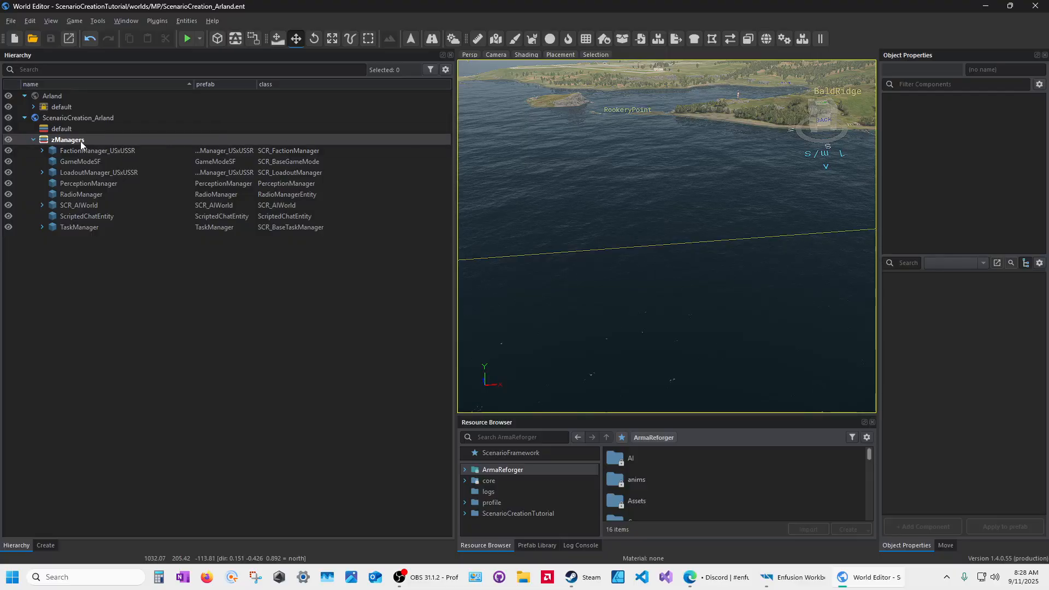
Step: Focus the viewport camera on FactionManager_USxUSSR and pull back slightly to frame it
left_click(72, 151)
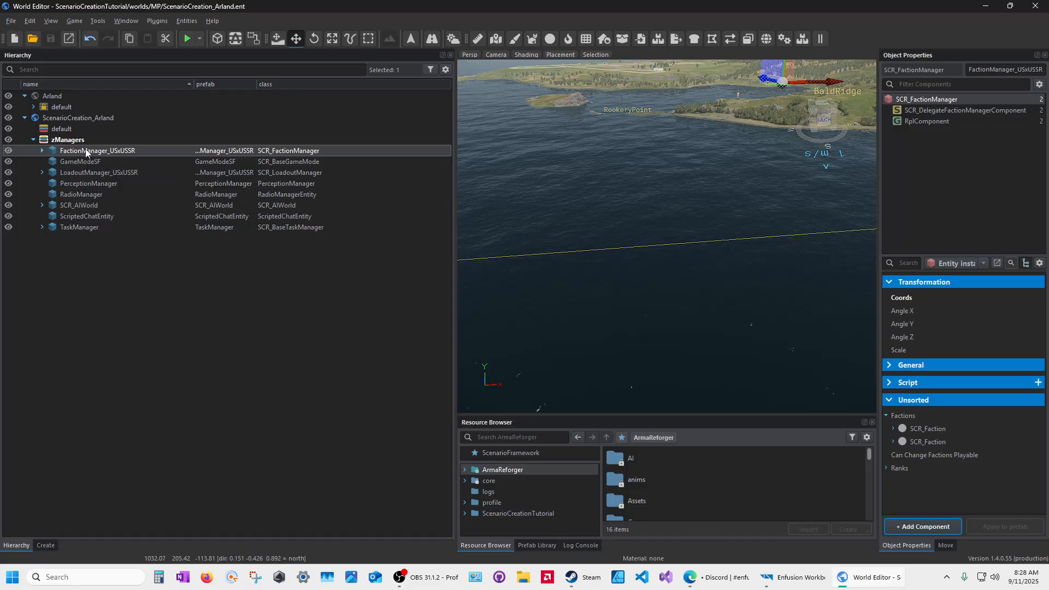
right_click_drag(674, 148, 712, 140)
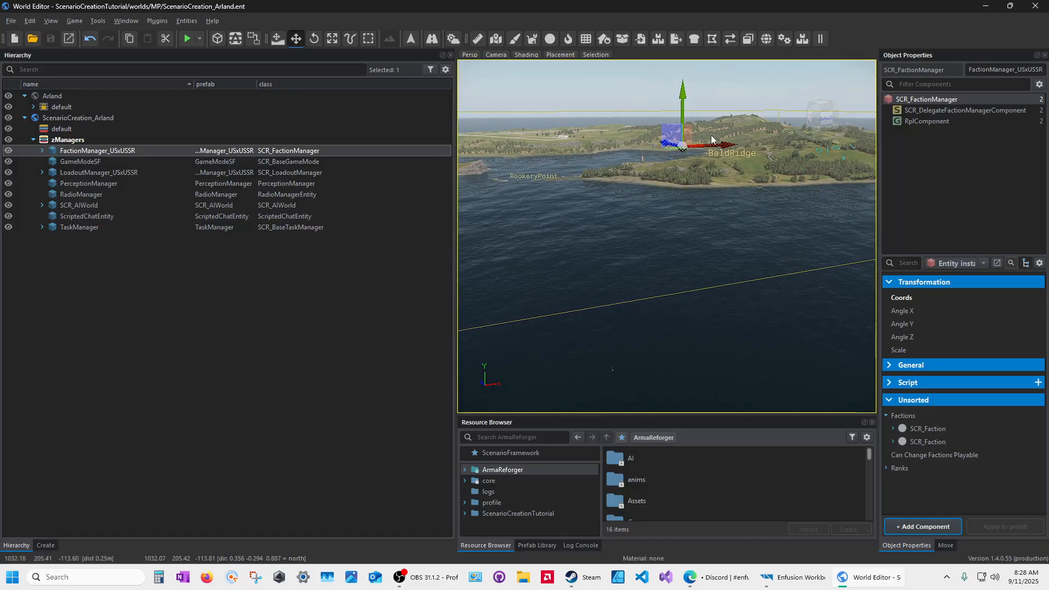
double_click(82, 152)
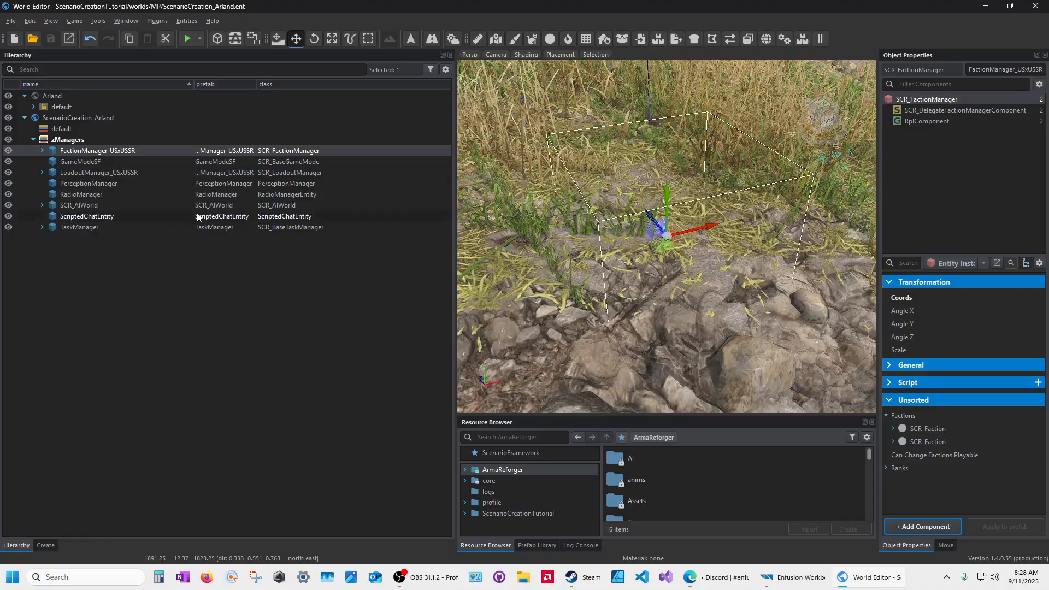
key("s")
right_click_drag(597, 272, 595, 292)
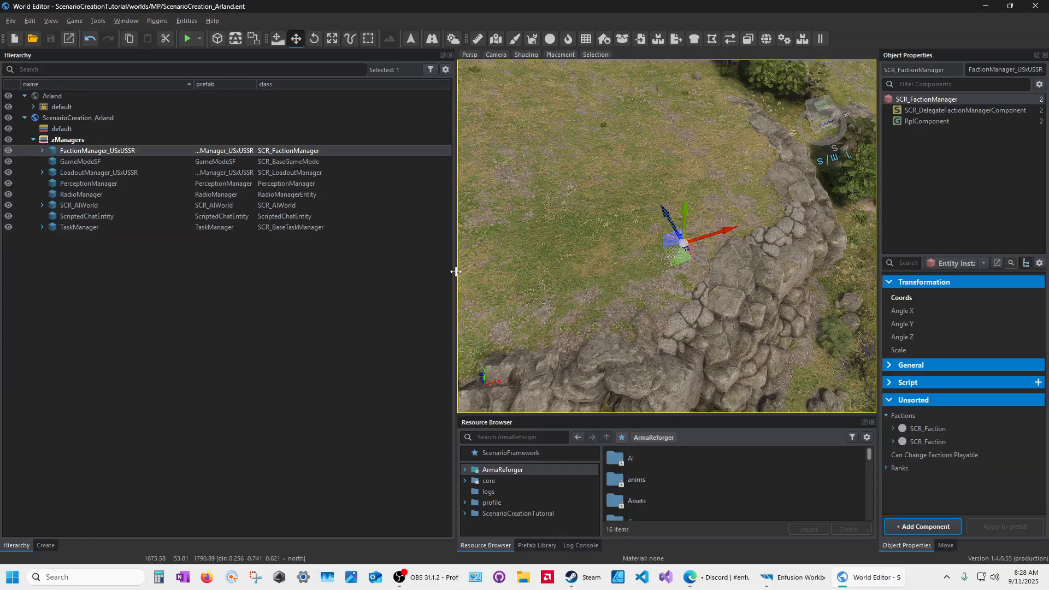
Step: Narrow the Hierarchy panel and its name column to enlarge the 3D view
left_click_drag(456, 271, 232, 180)
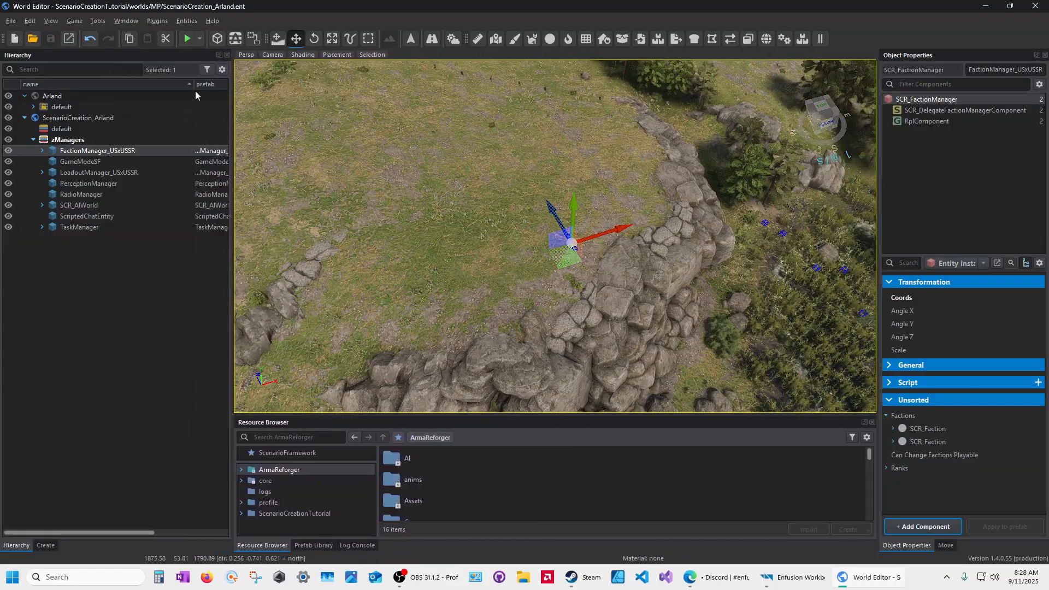
left_click_drag(193, 85, 152, 89)
mouse_move(487, 264)
right_mouse_down()
mouse_move(492, 224)
mouse_move(486, 264)
right_mouse_up()
key("s")
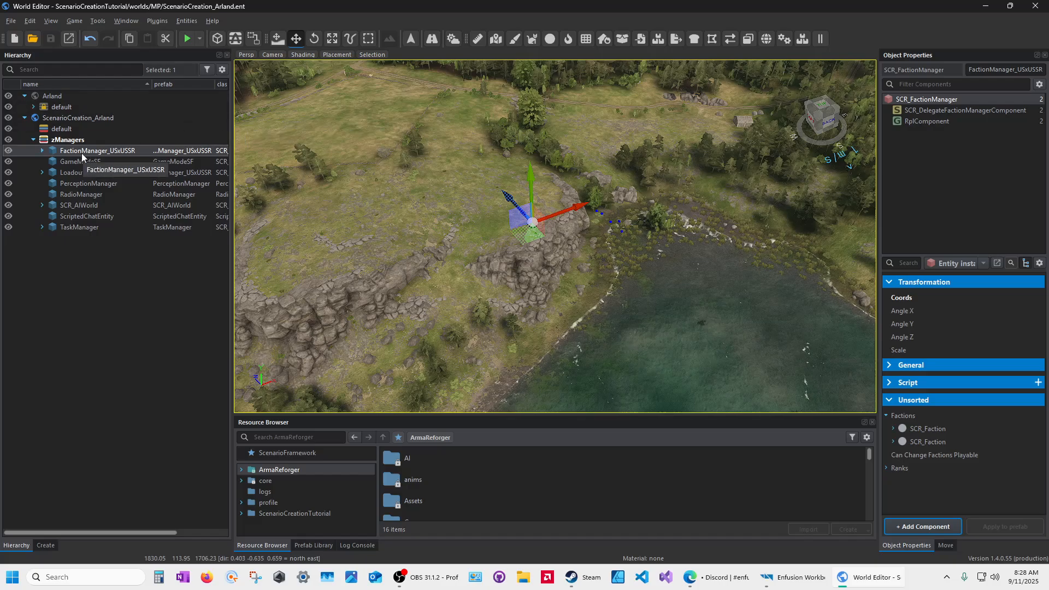
Step: Look over the Play dropdown options without changing anything
left_click(200, 39)
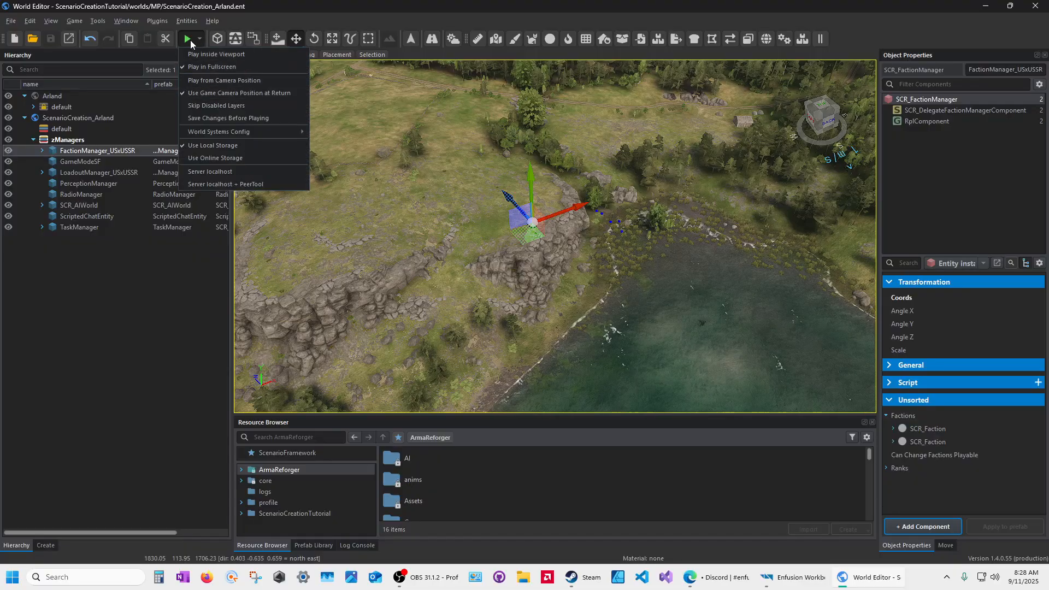
left_click(200, 38)
left_click(200, 38)
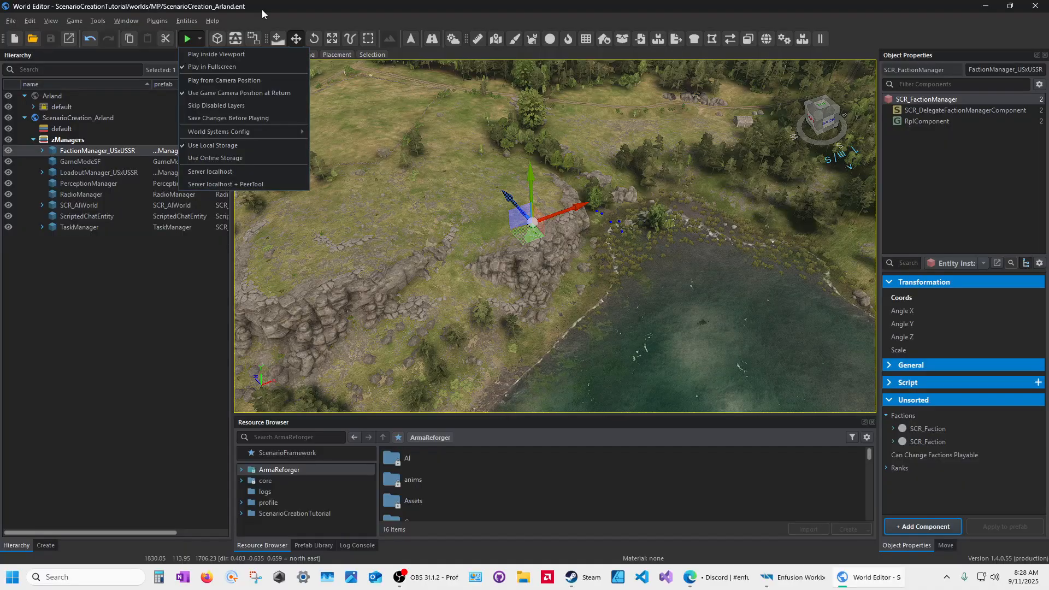
left_click(184, 53)
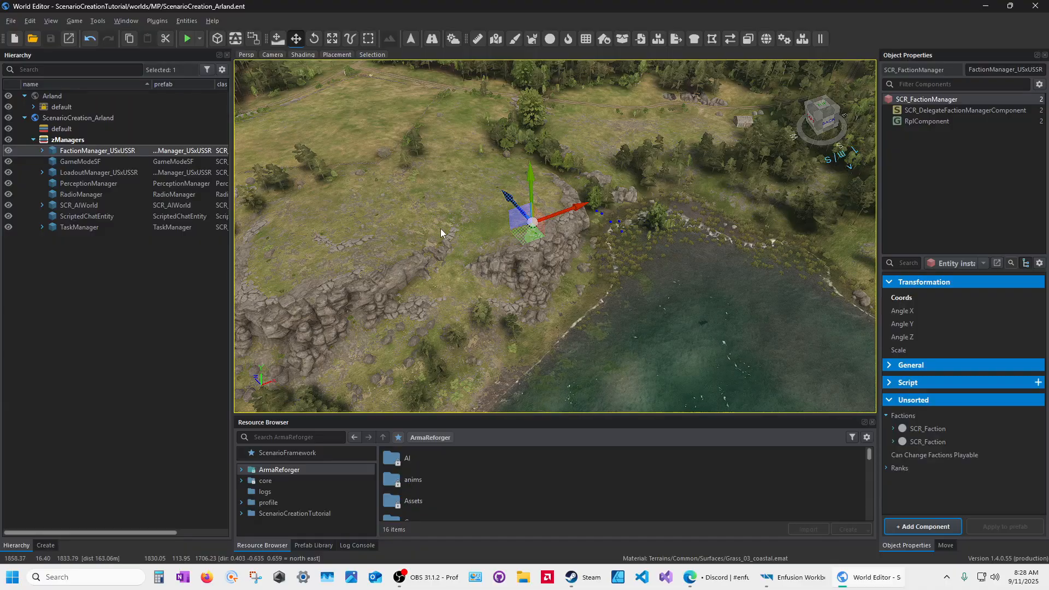
left_click(200, 41)
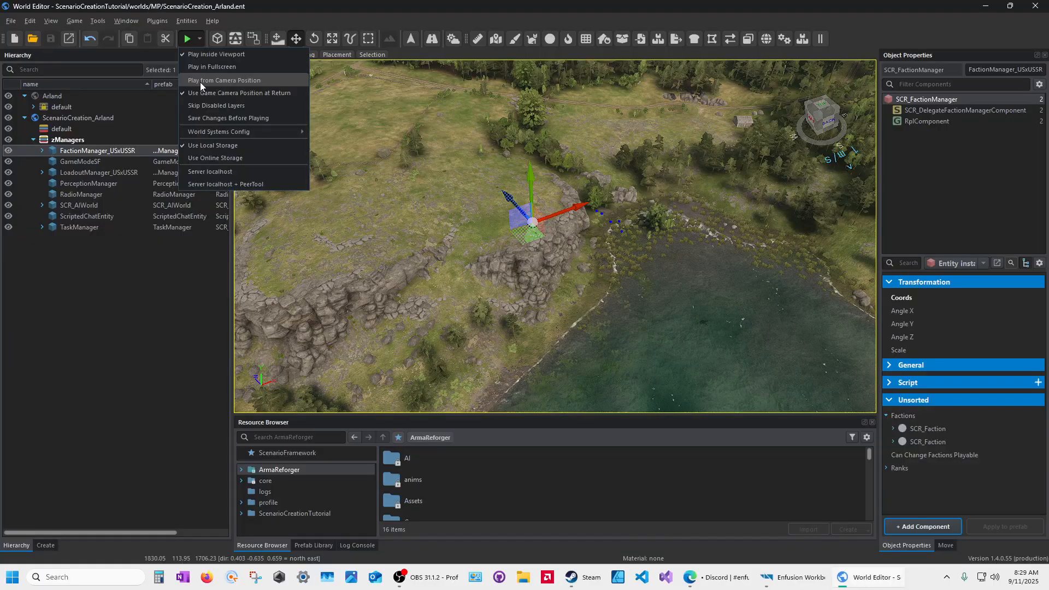
Step: Show the Log Console filtered to errors only, with a taller log area
left_click(359, 544)
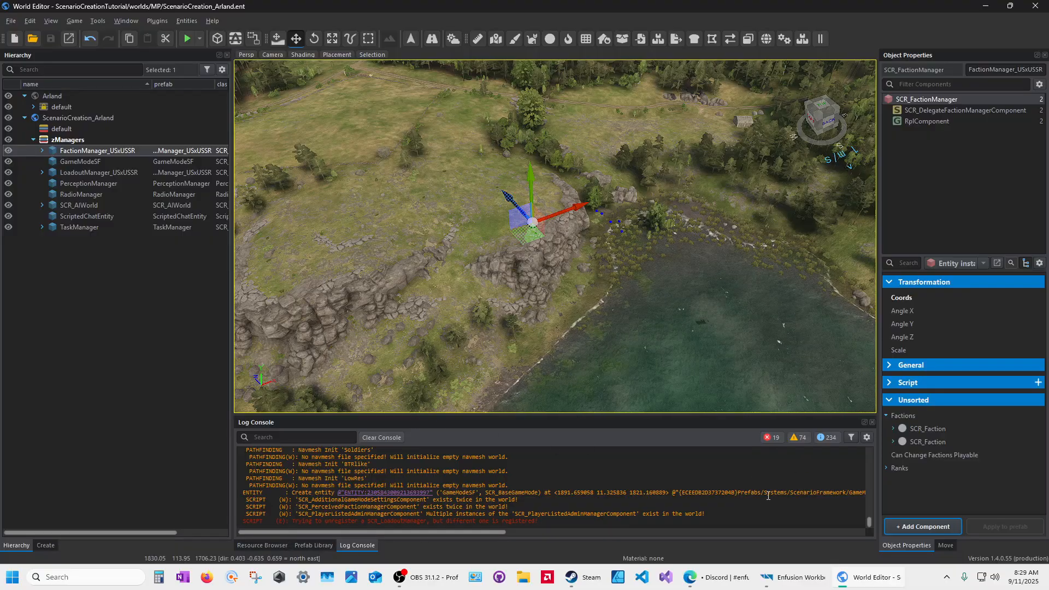
left_click(799, 439)
left_click(771, 438)
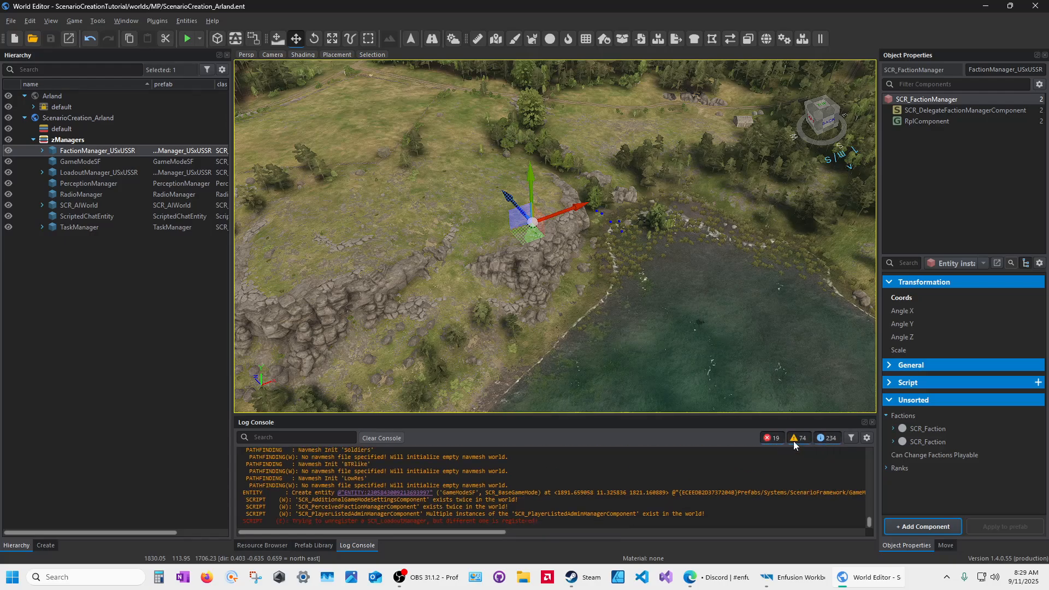
left_click(797, 438)
left_click(827, 438)
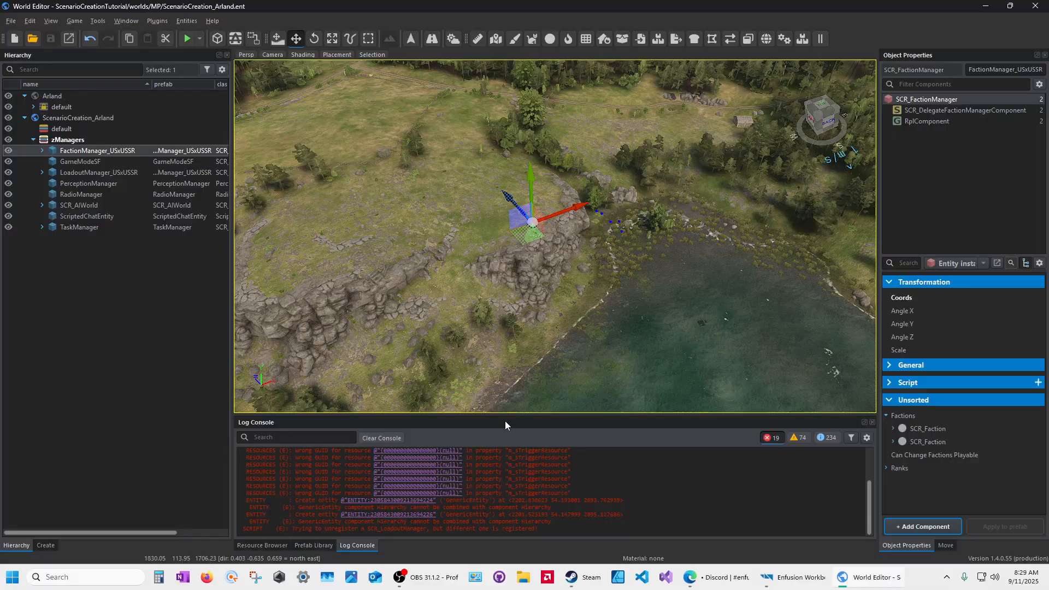
left_click_drag(508, 414, 508, 406)
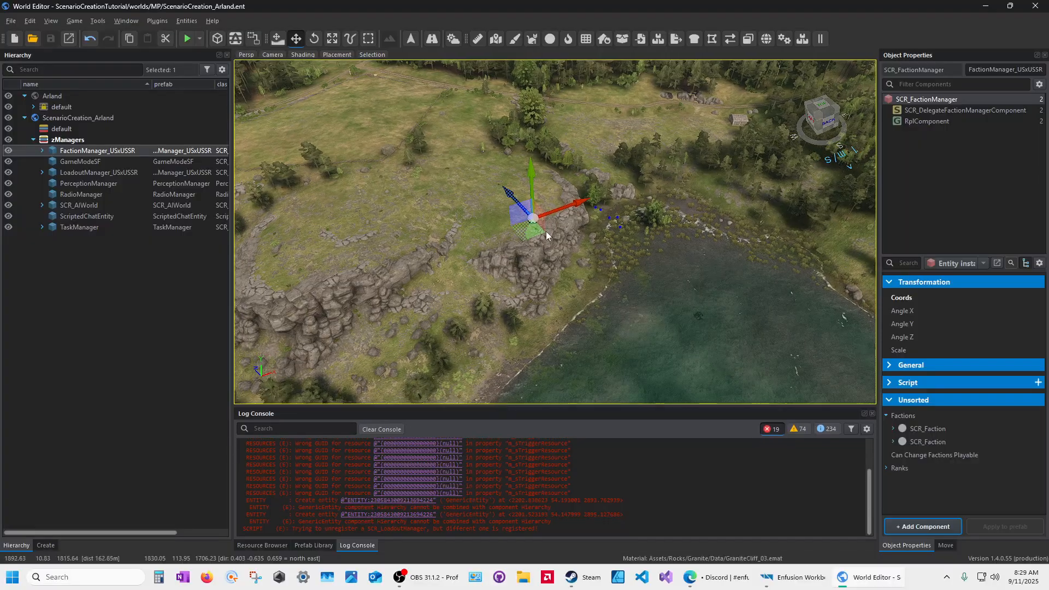
Step: Untick 'Use Game Camera Position at Return' and tick 'Play from Camera Position'
left_click(199, 39)
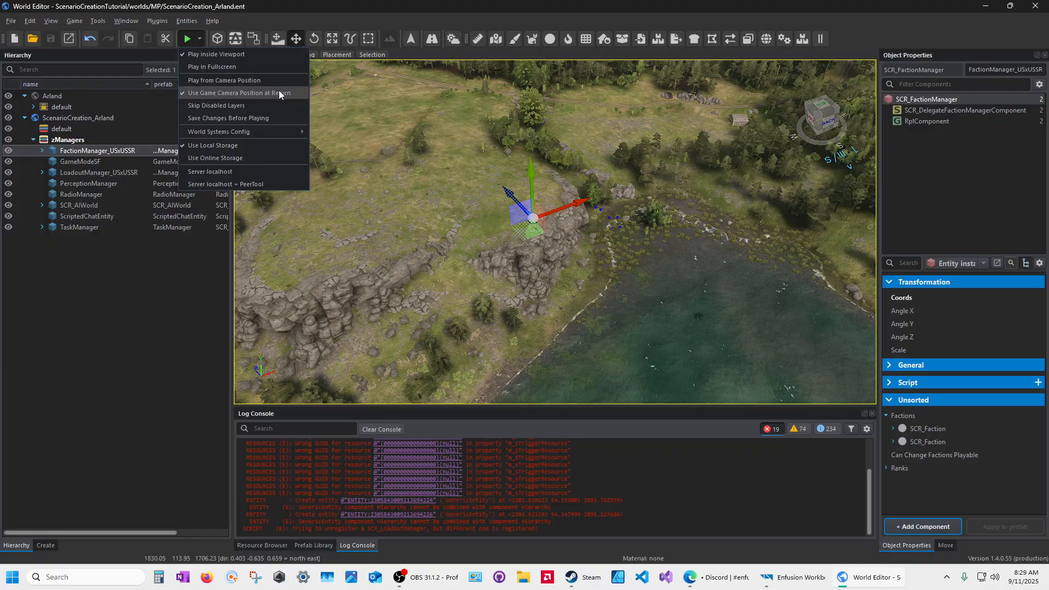
left_click(182, 92)
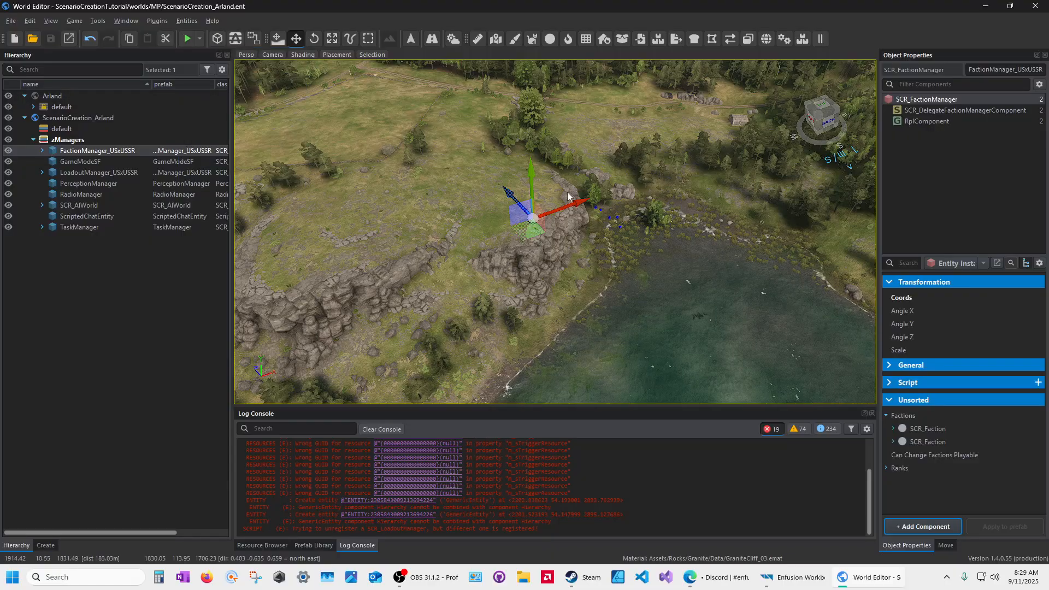
left_click(200, 39)
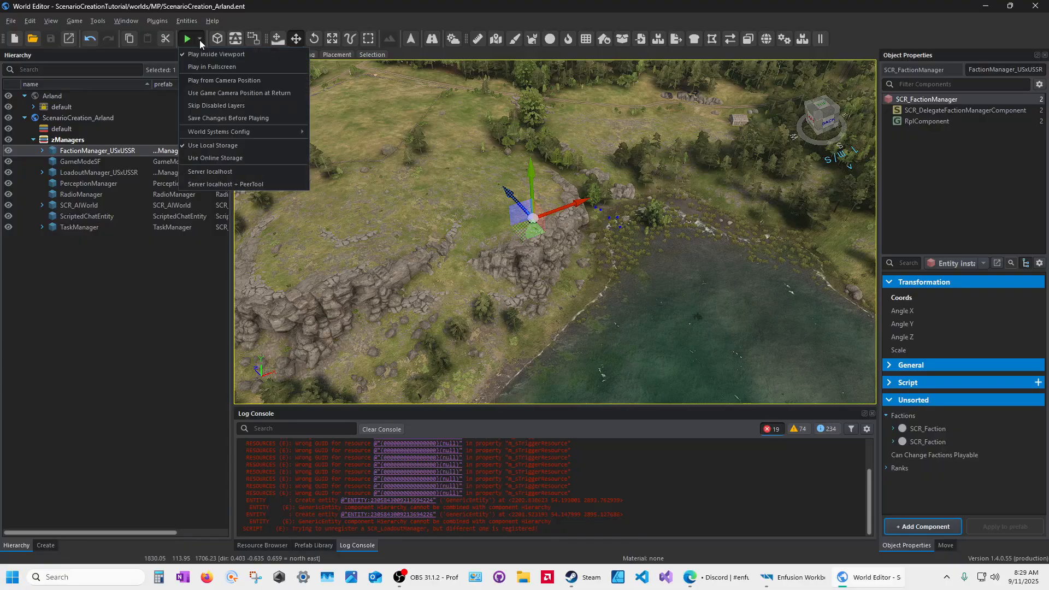
left_click(194, 80)
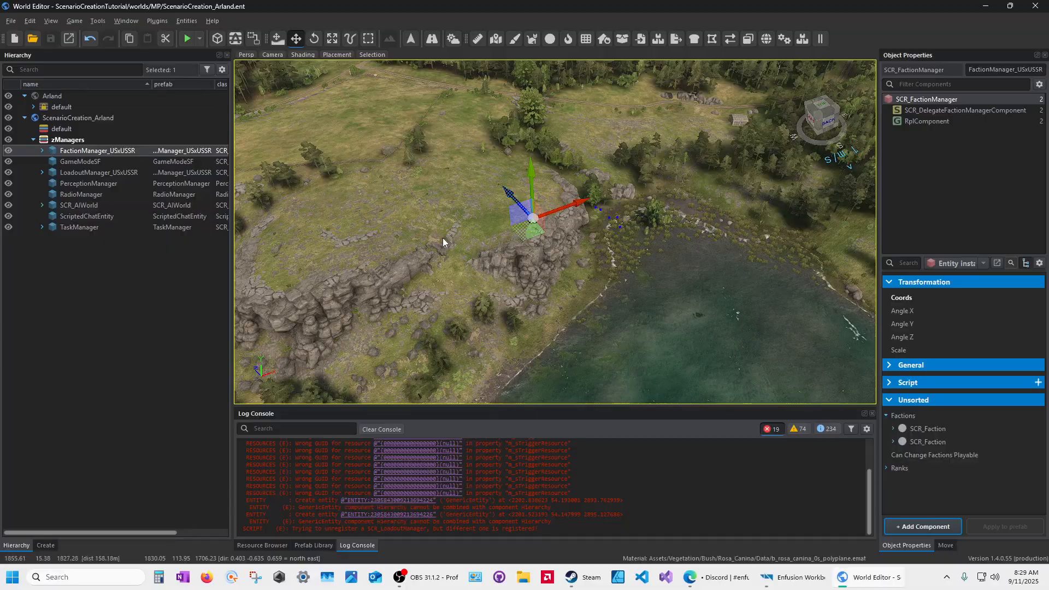
Step: Fly the view down into the meadow beside the shed
right_click_drag(443, 238, 580, 197)
key("w")
key("w")
key("d")
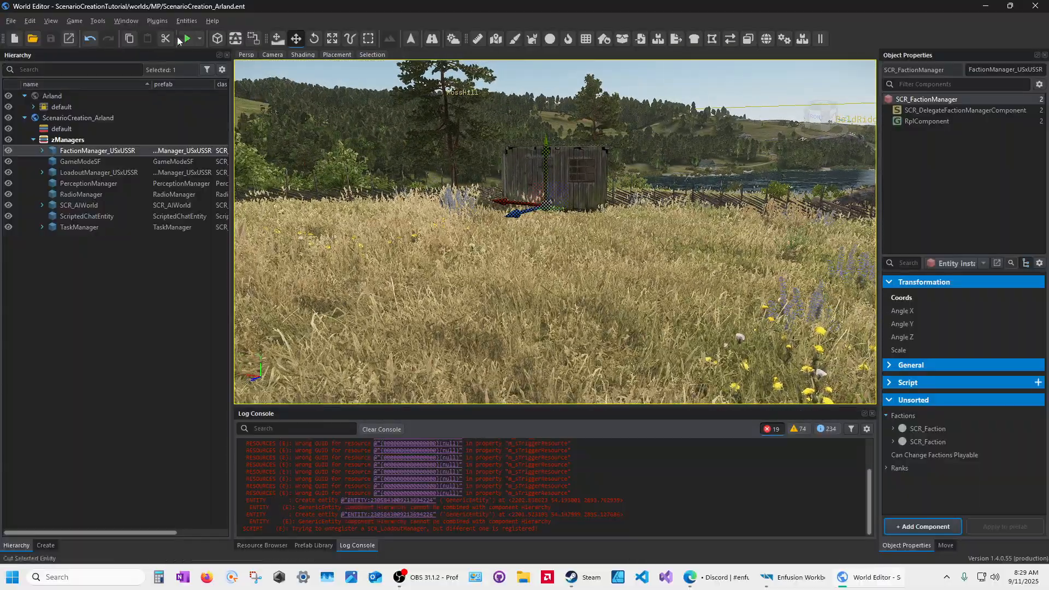
left_click(183, 40)
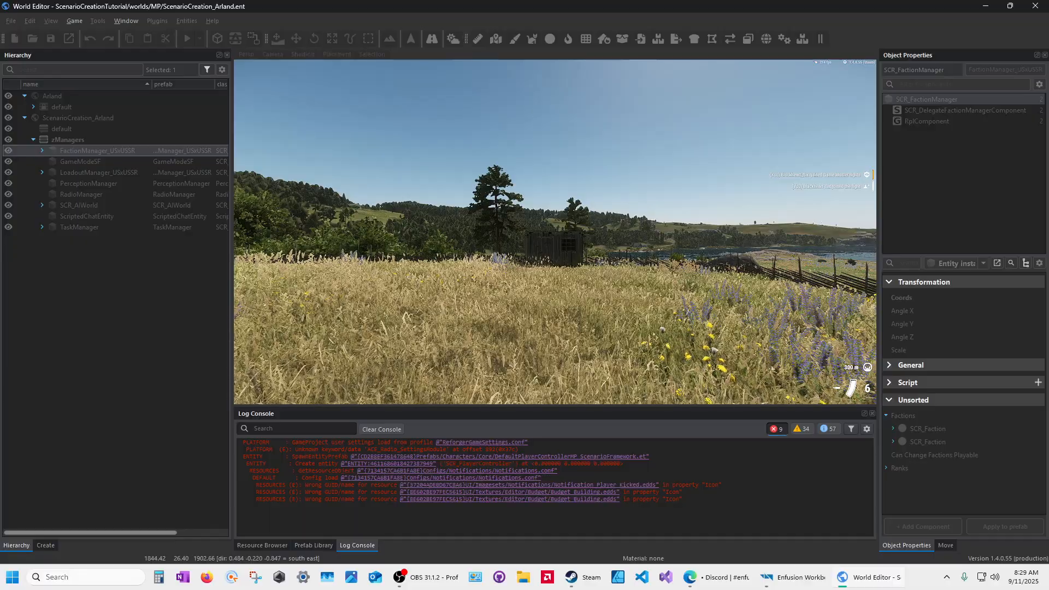
key("v")
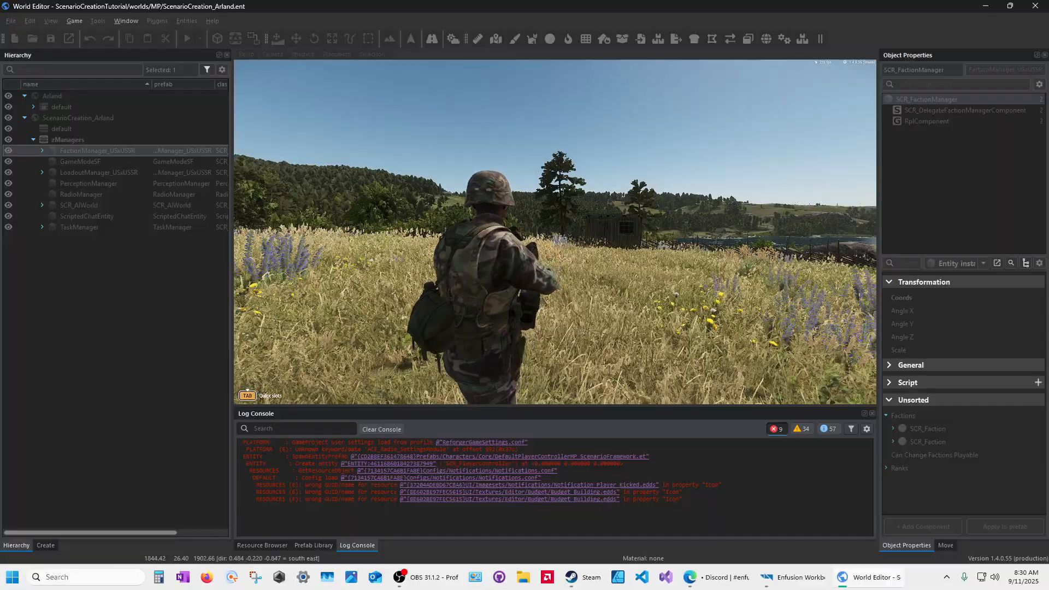
key("w")
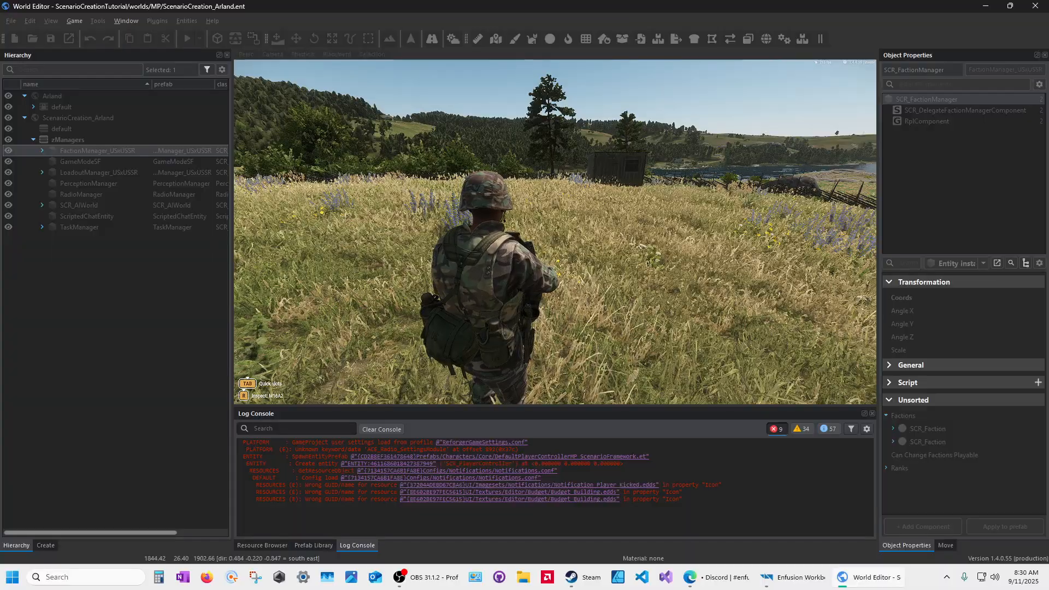
key("Escape")
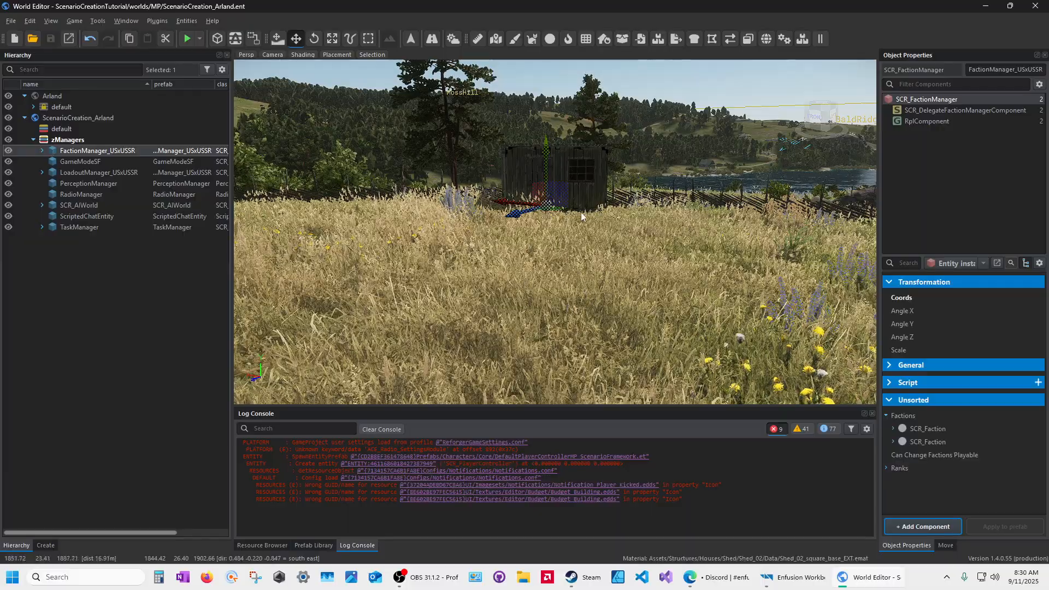
Step: Launch the scenario in game mode from the camera position above the shed
right_click_drag(565, 308, 547, 328)
key("s")
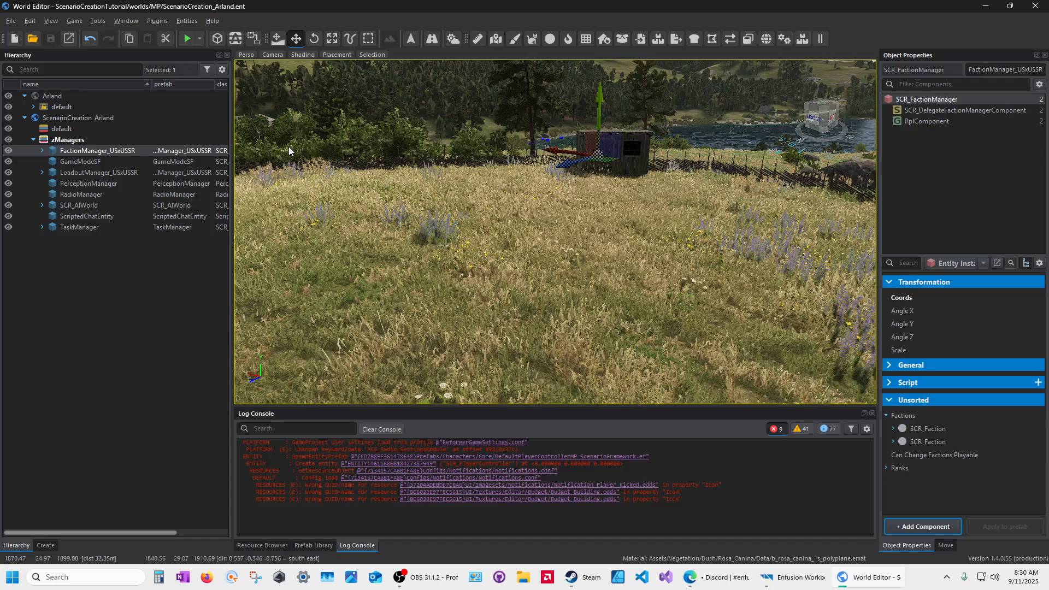
left_click(200, 39)
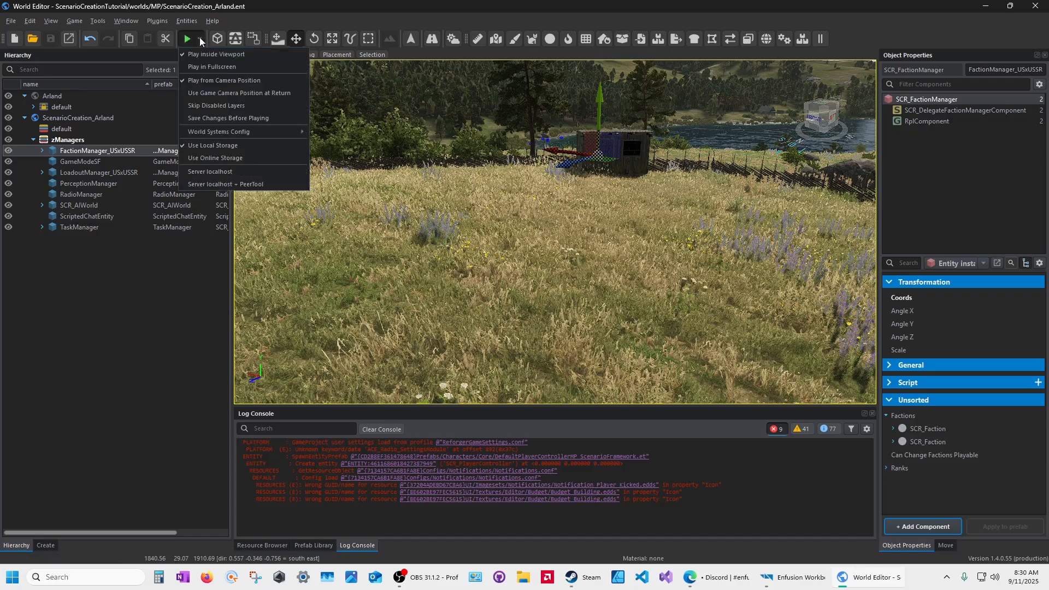
left_click(182, 79)
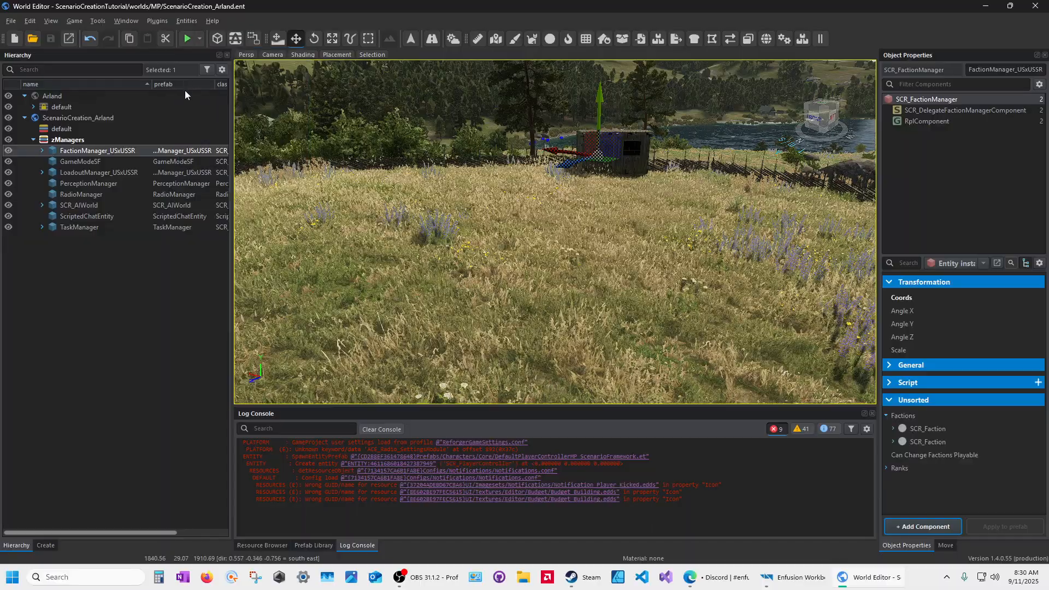
left_click(186, 39)
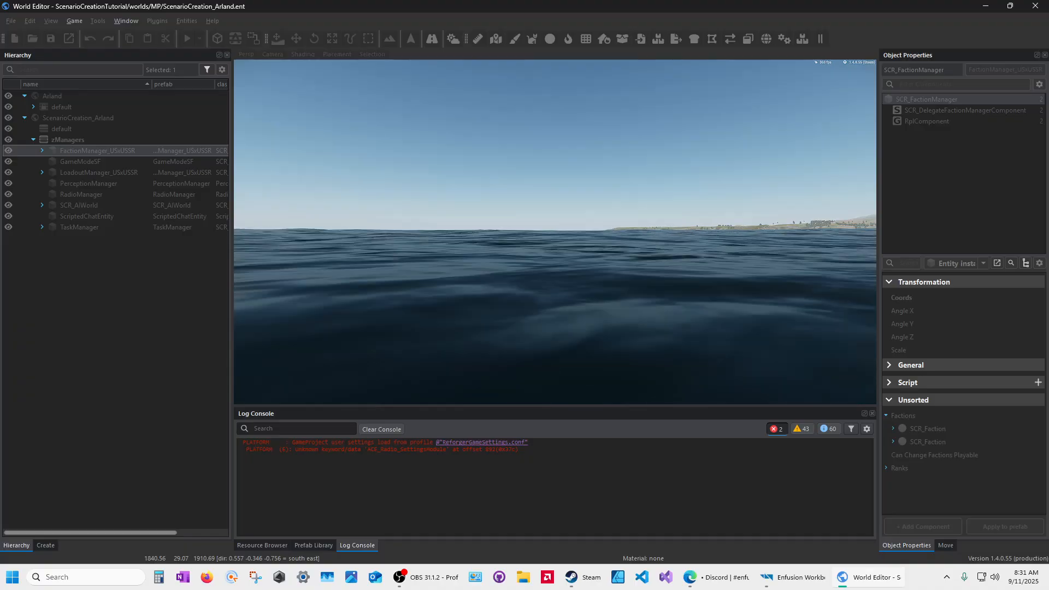
Step: Return to edit mode and expand FactionManager_USxUSSR in the Hierarchy
key("Escape")
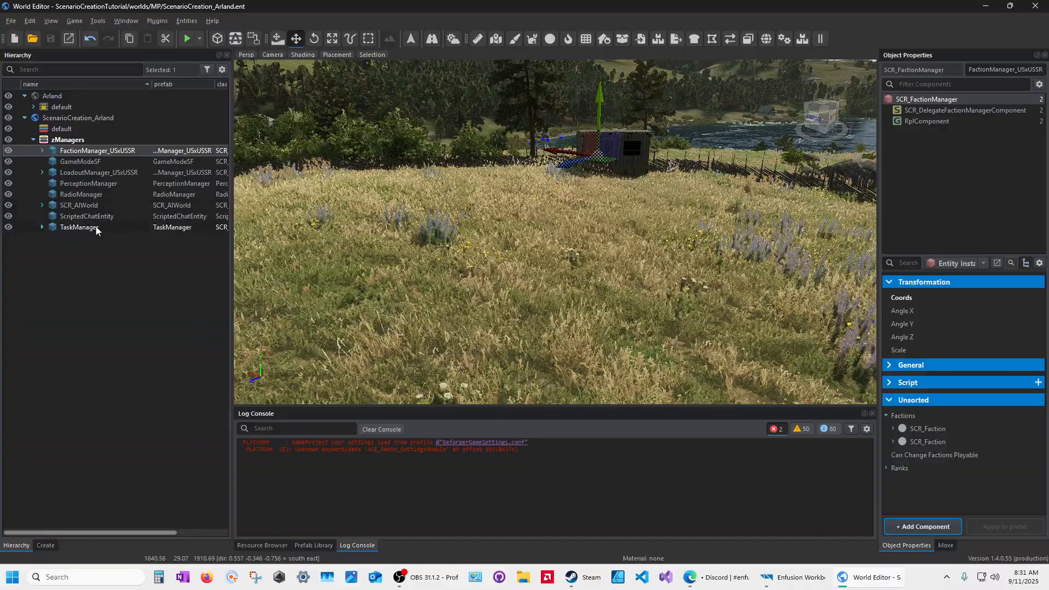
key("s")
right_click_drag(562, 317, 592, 275)
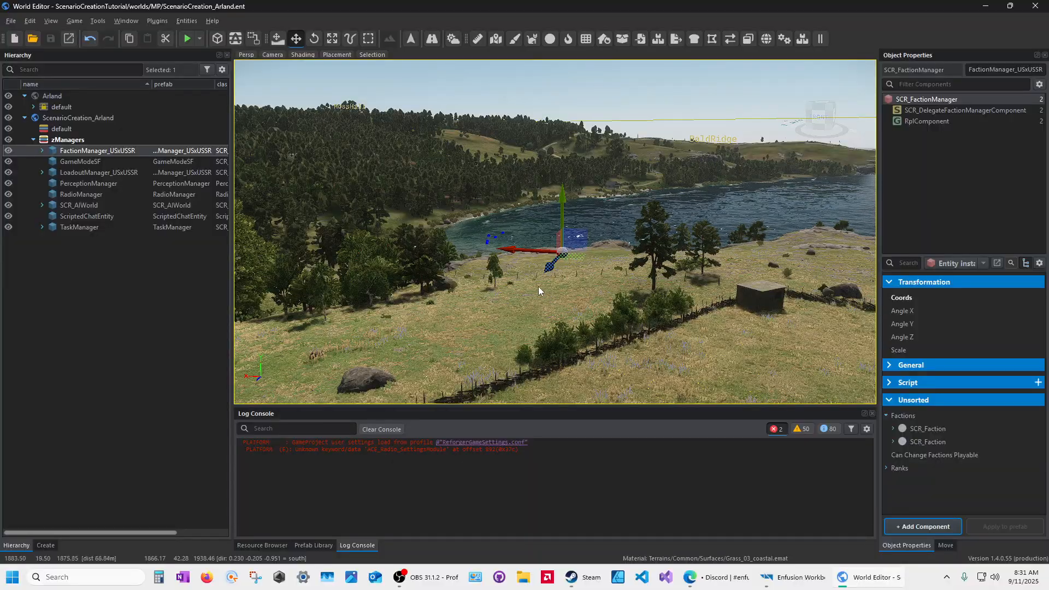
right_click_drag(442, 322, 527, 340)
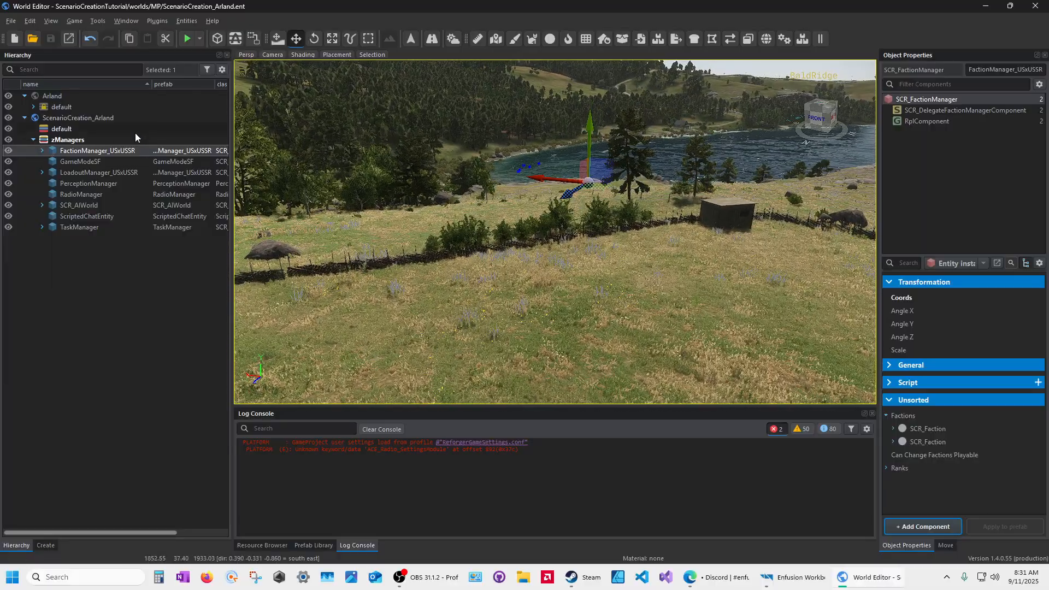
left_click(42, 150)
Step: Delete CommentEntity_3, then inspect the US and USSR SCR_Faction entries in a wider properties panel
left_click(93, 162)
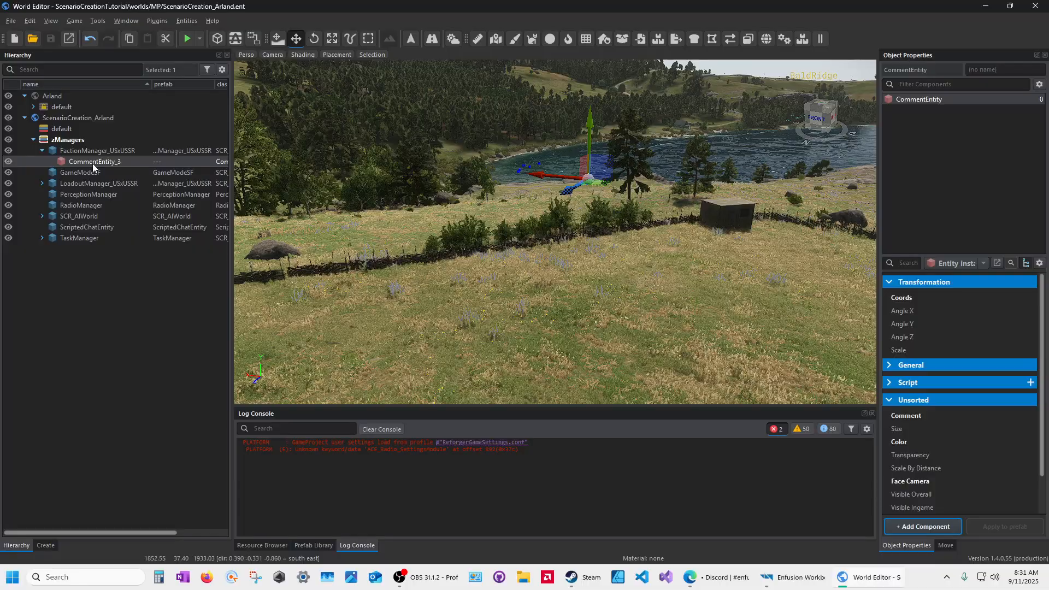
key("Delete")
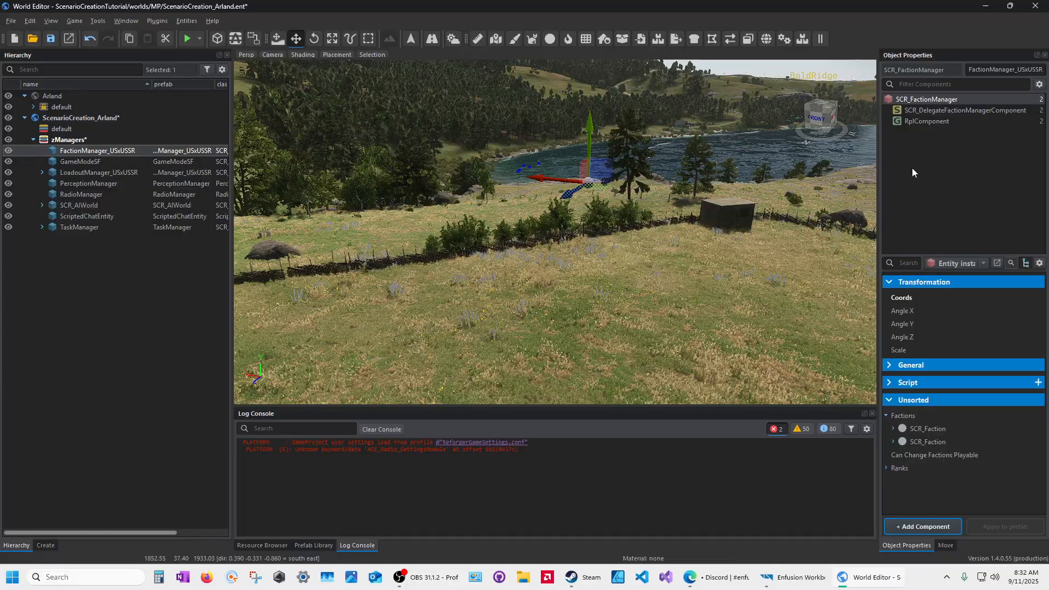
left_click(923, 429)
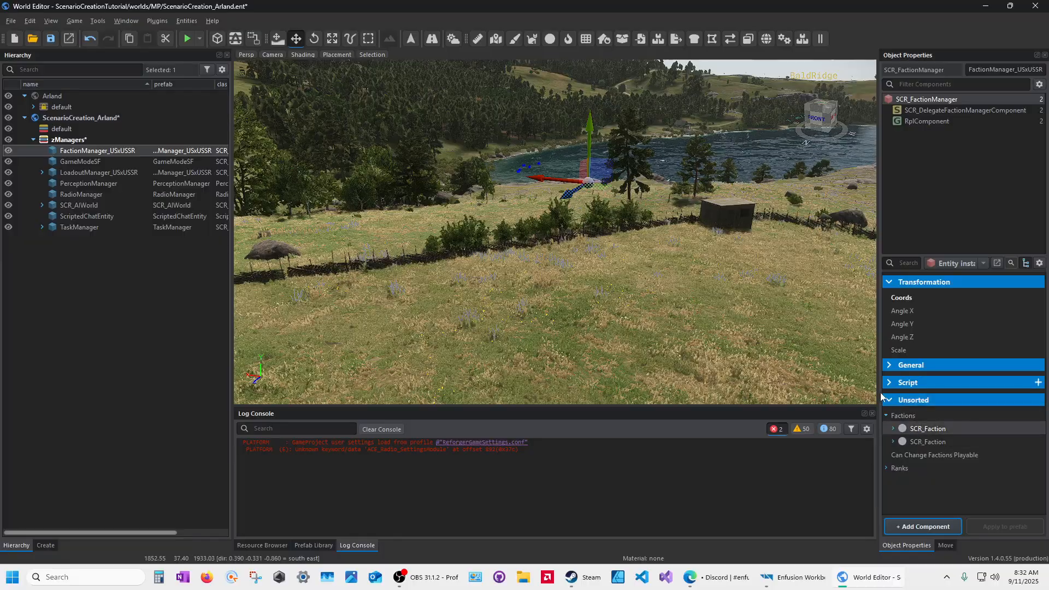
left_click_drag(877, 391, 610, 421)
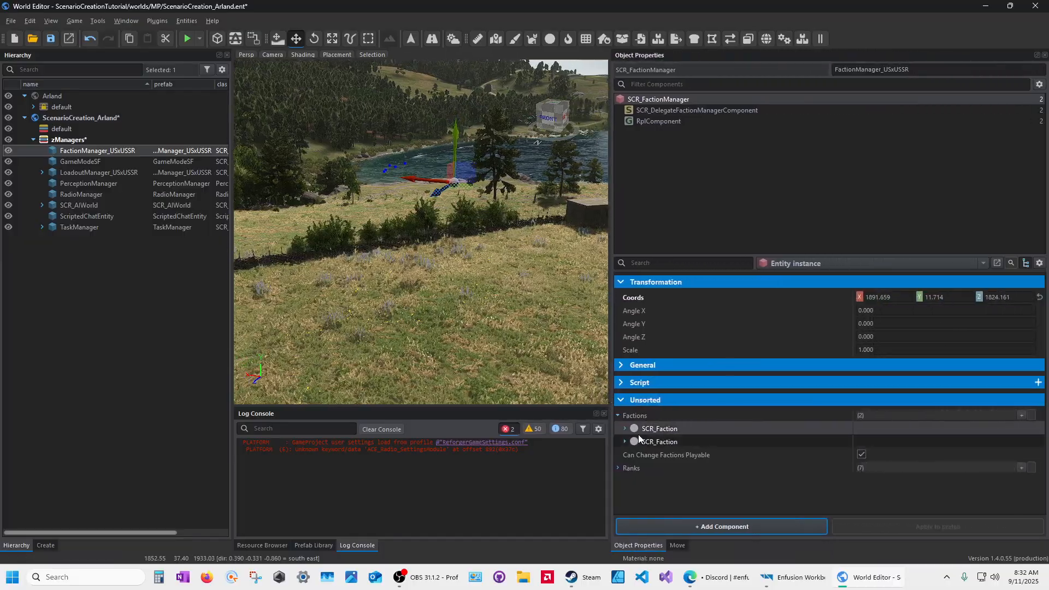
left_click(624, 428)
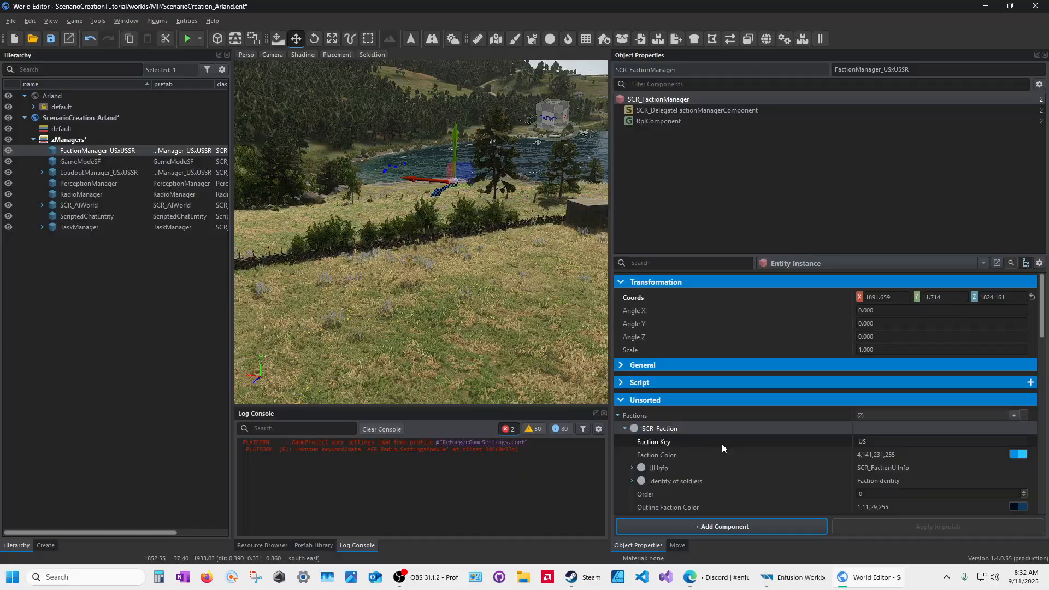
left_click(624, 428)
left_click(625, 441)
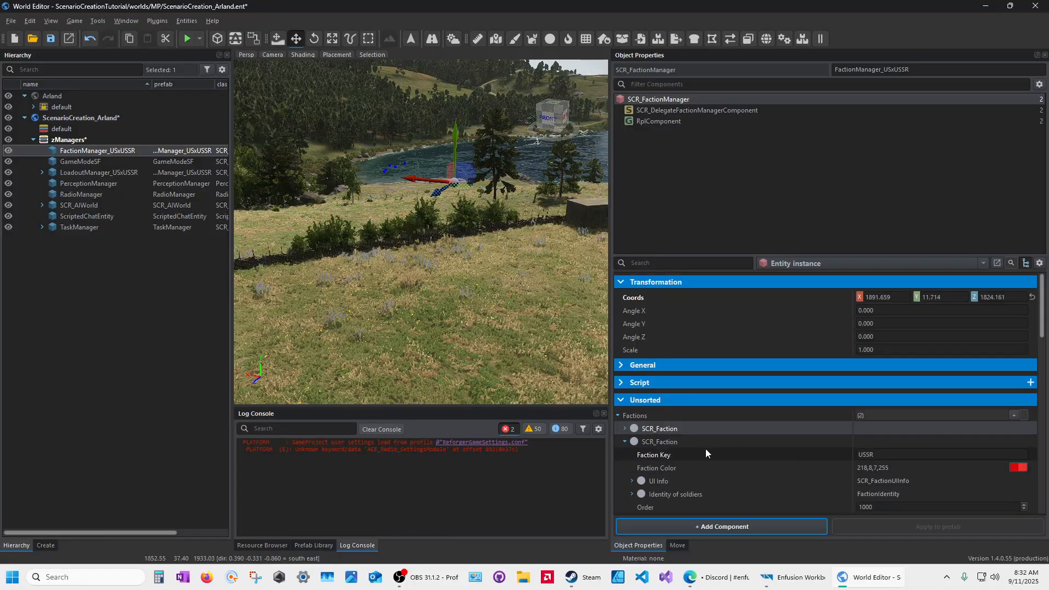
left_click(625, 441)
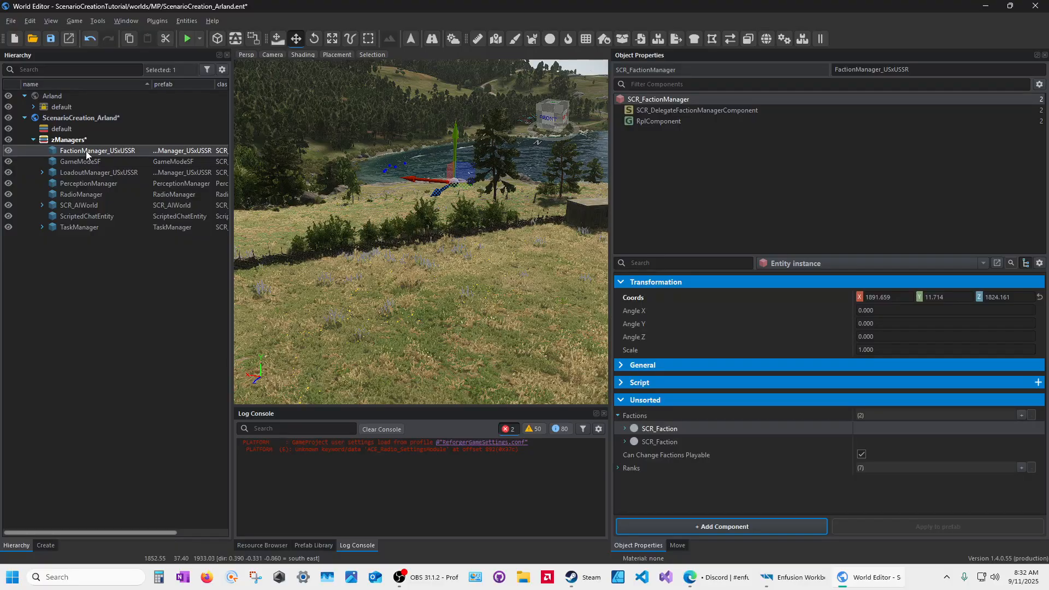
Step: Delete FactionManager_USxUSSR and place FactionManager_Editor.et, found by searching 'faction manager .et'
key("Delete")
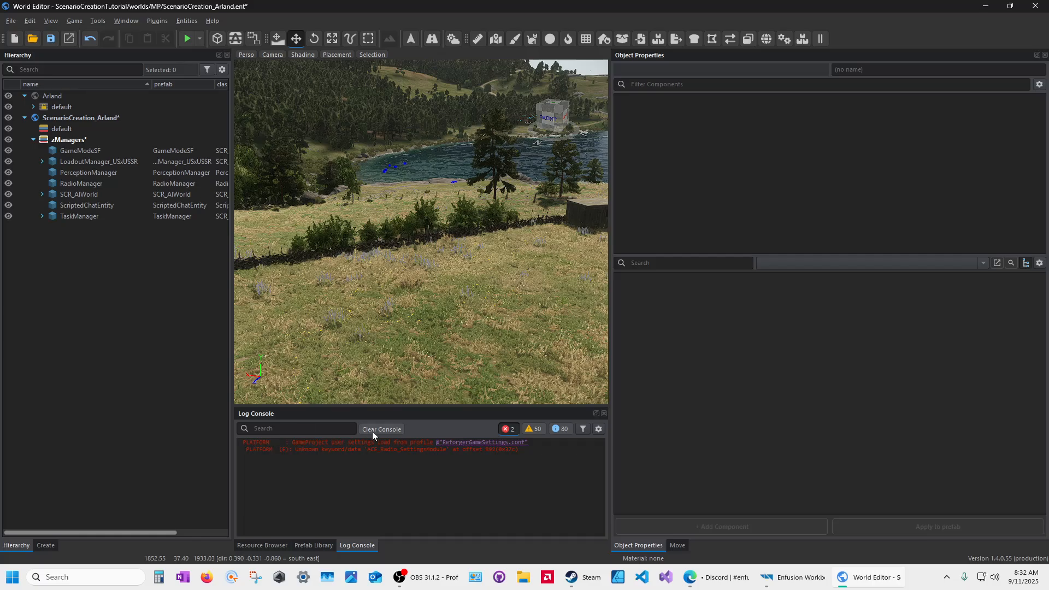
left_click(262, 545)
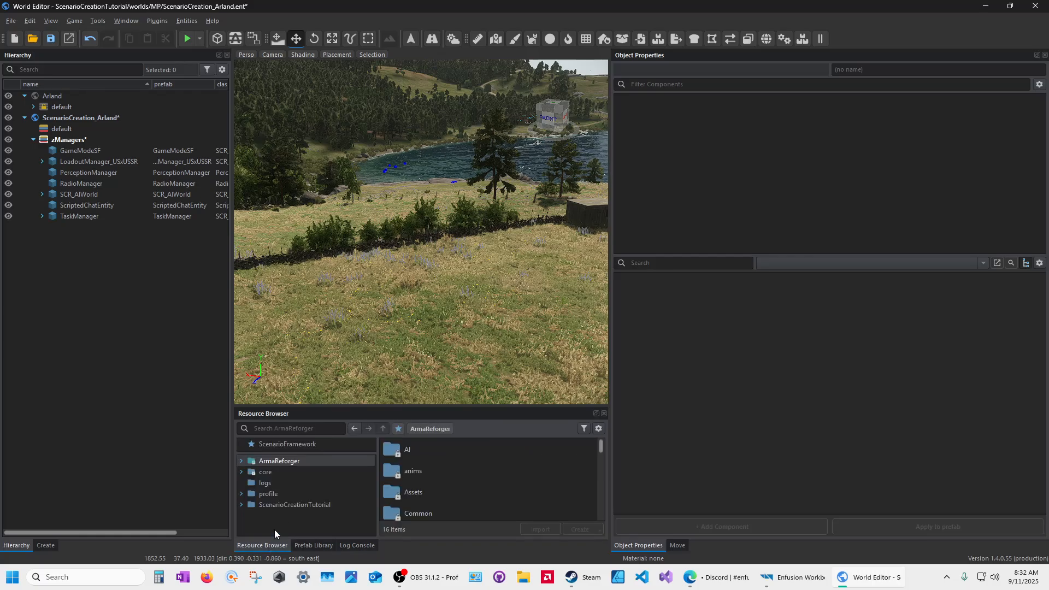
left_click(277, 430)
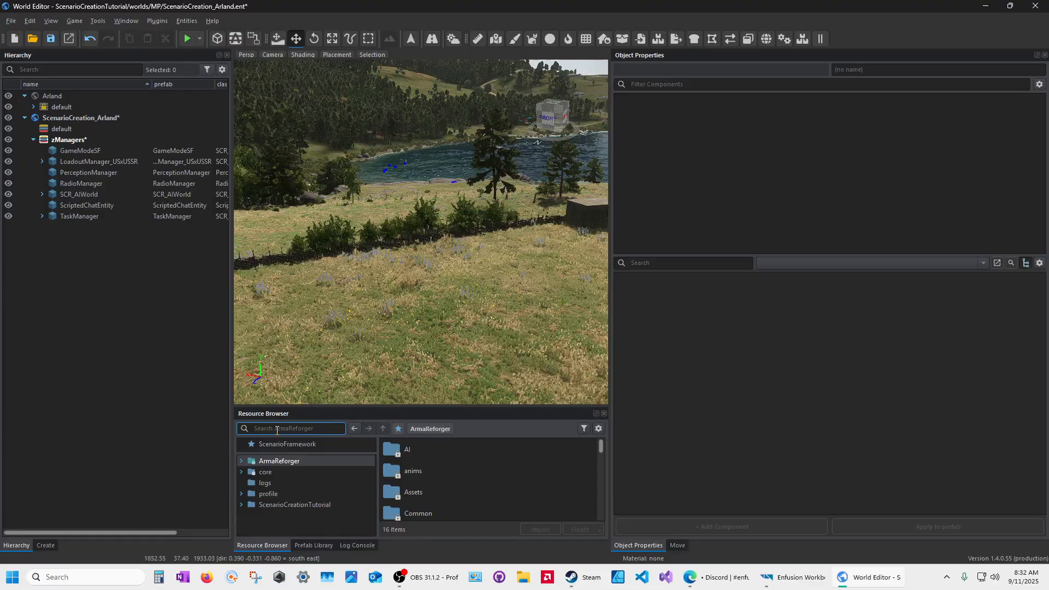
type("faction")
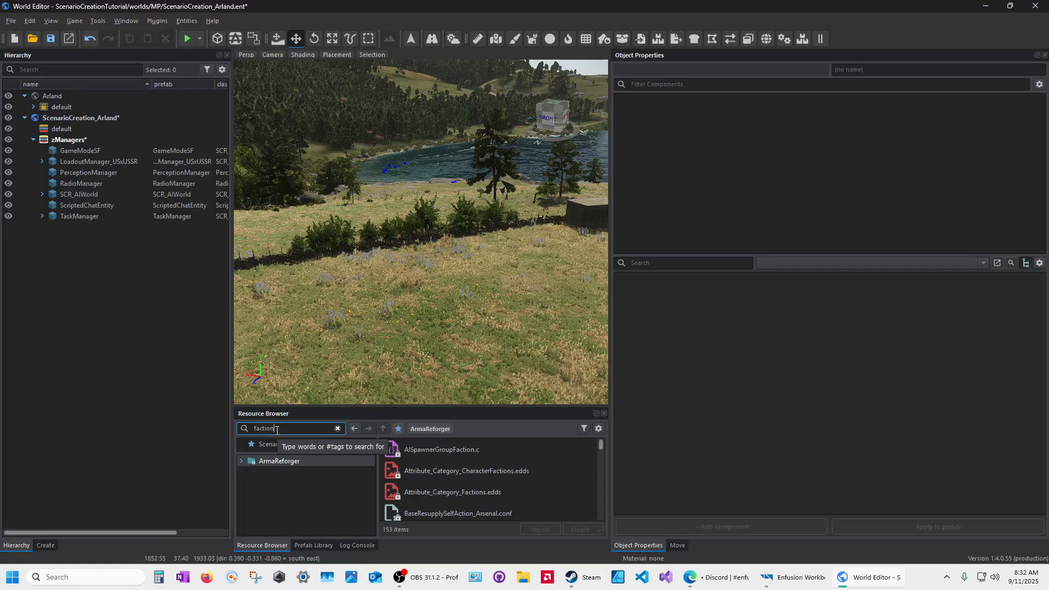
type(" manager")
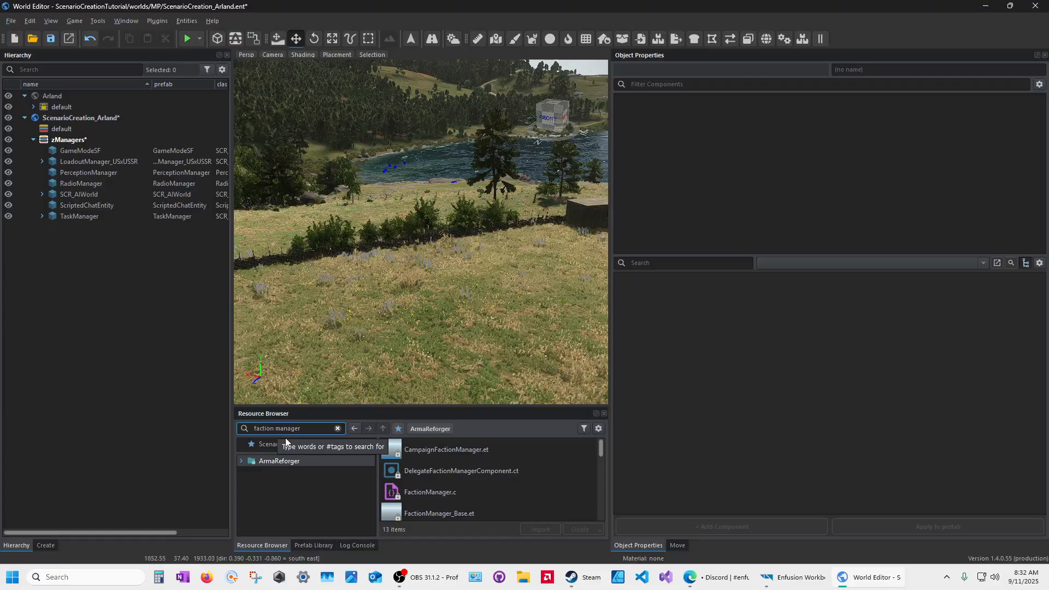
type(" .et")
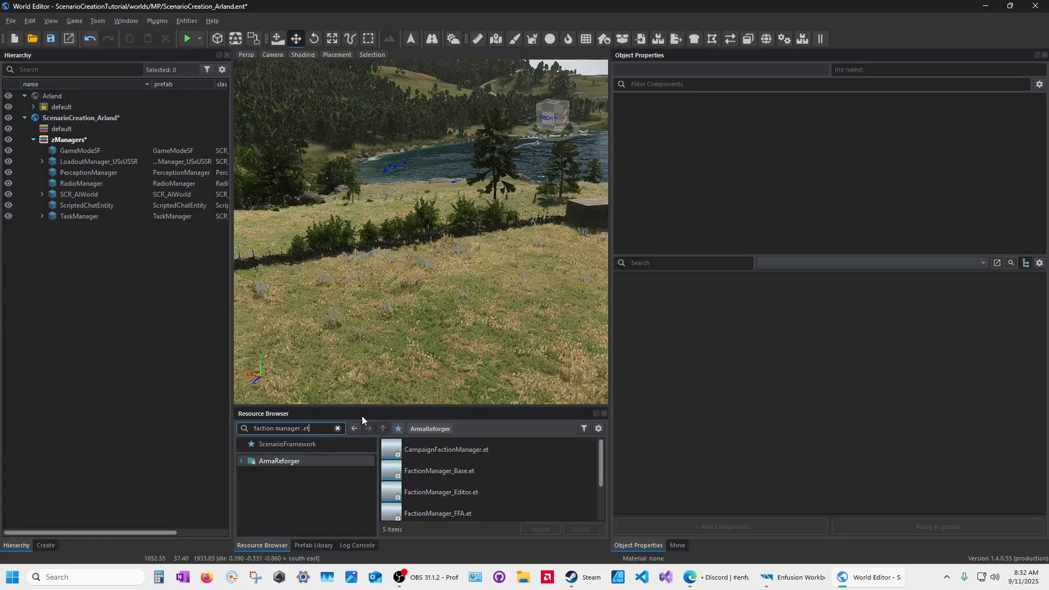
left_click_drag(427, 407, 401, 342)
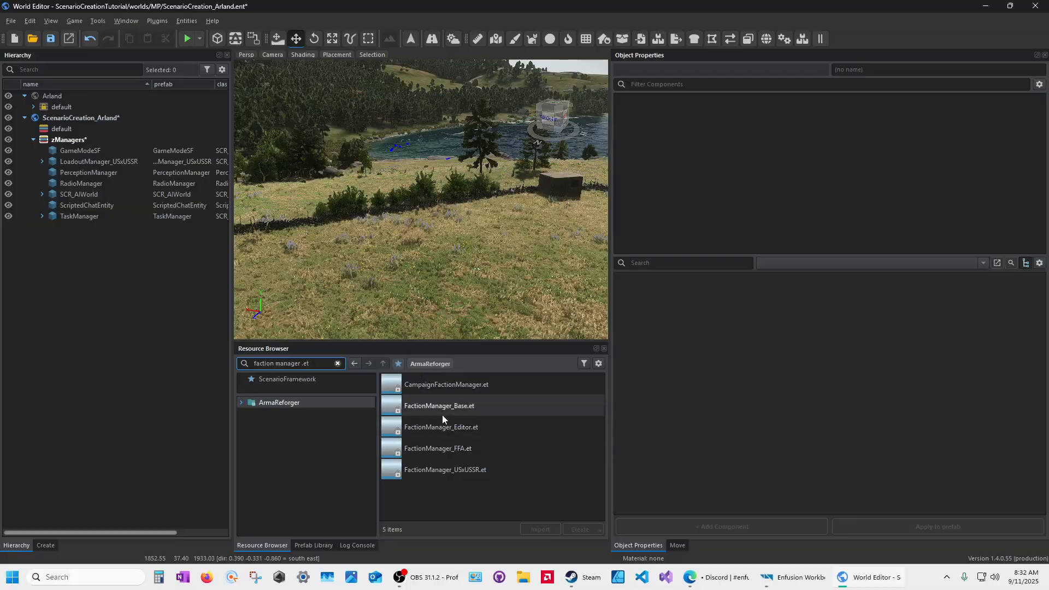
left_click(396, 432)
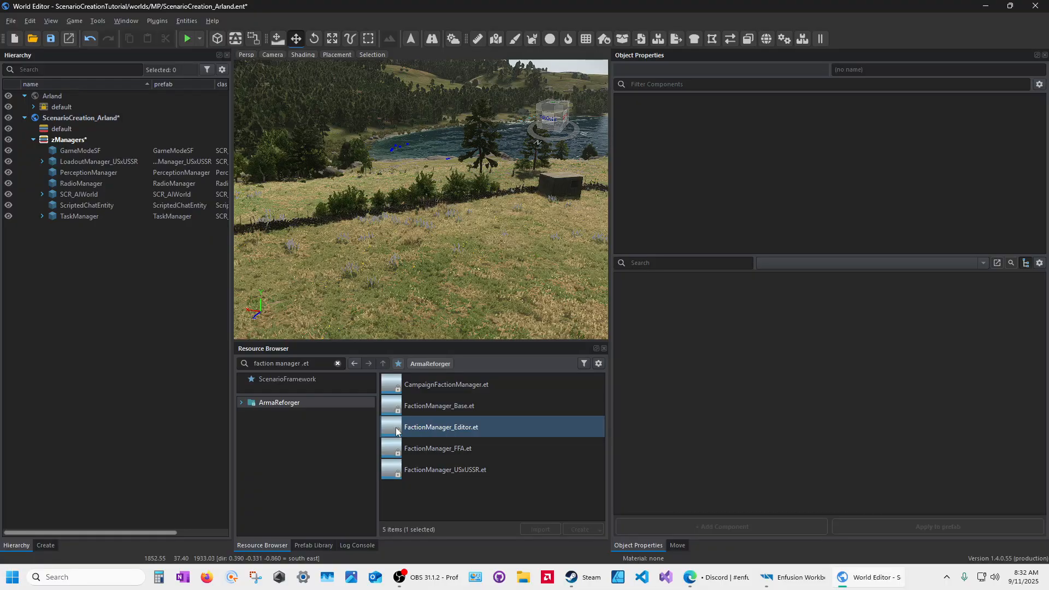
left_click_drag(397, 432, 431, 263)
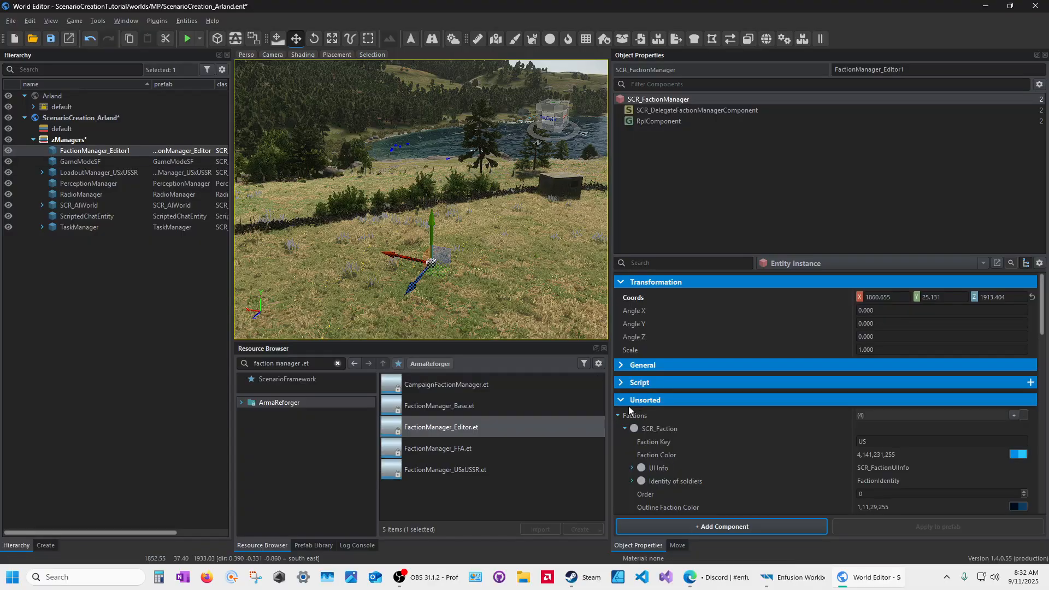
left_click(626, 429)
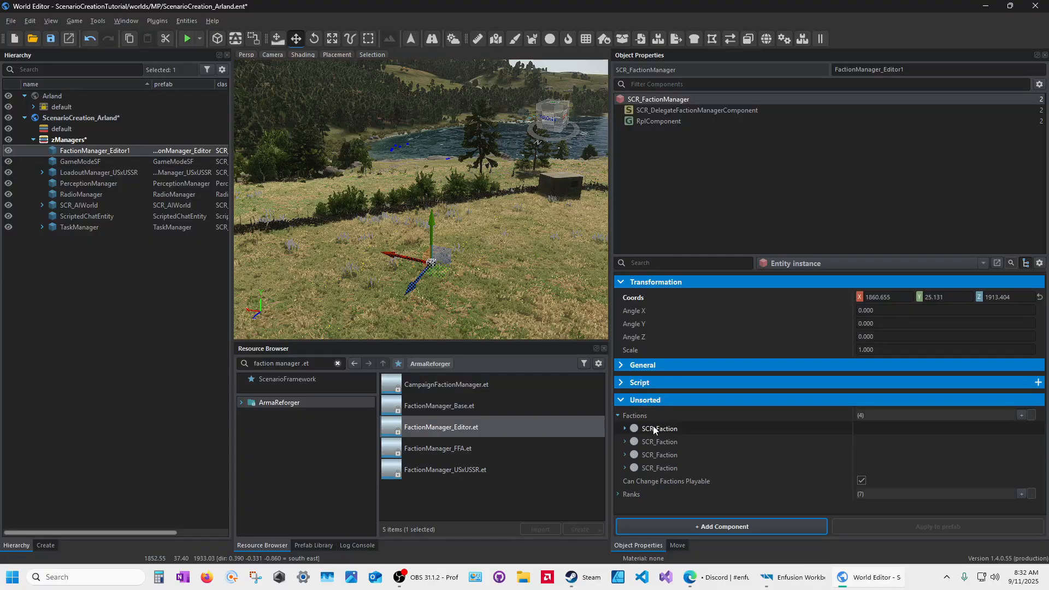
left_click(623, 430)
left_click(624, 430)
left_click(625, 441)
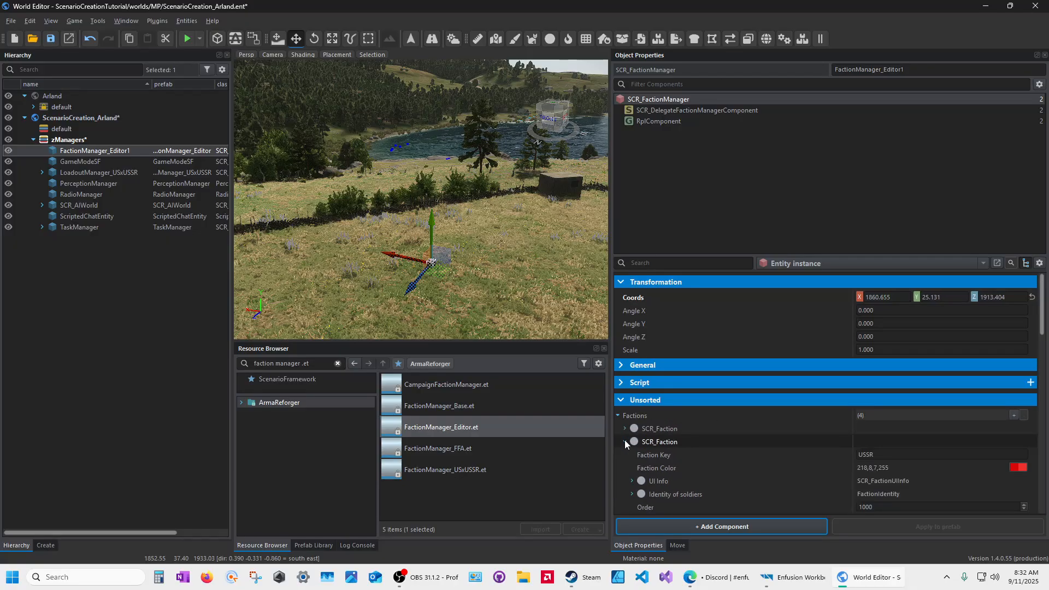
left_click(624, 441)
left_click(625, 455)
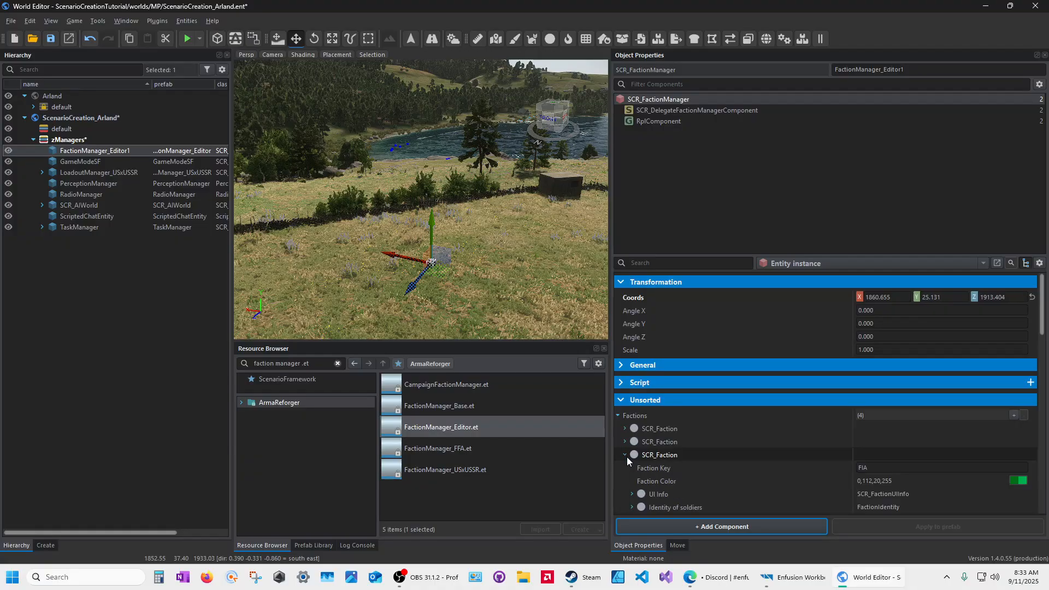
left_click(626, 455)
left_click(625, 468)
scroll(707, 471, "down", 5)
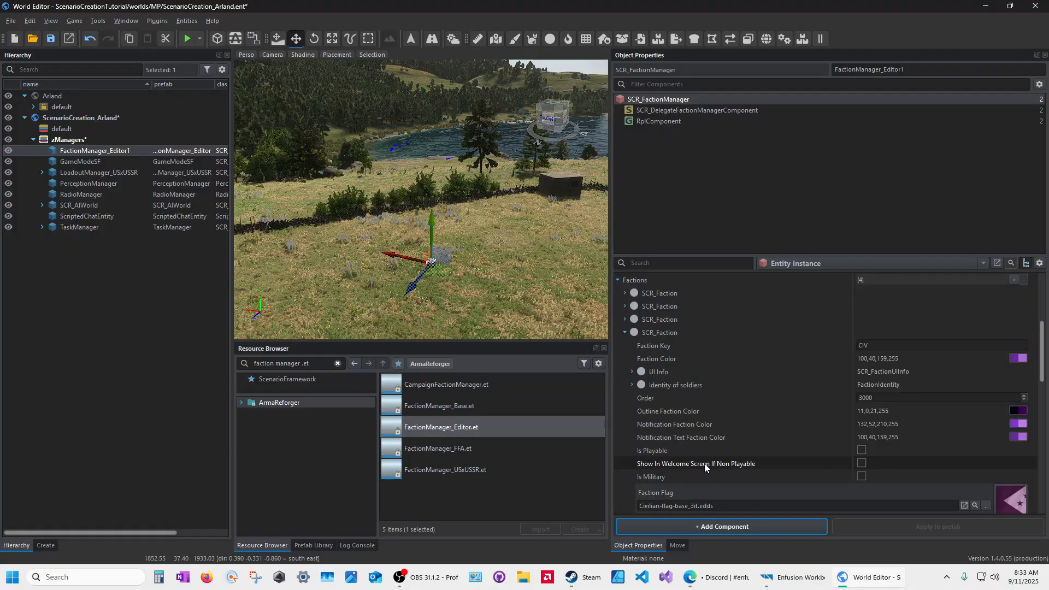
scroll(688, 421, "up", 3)
left_click(624, 385)
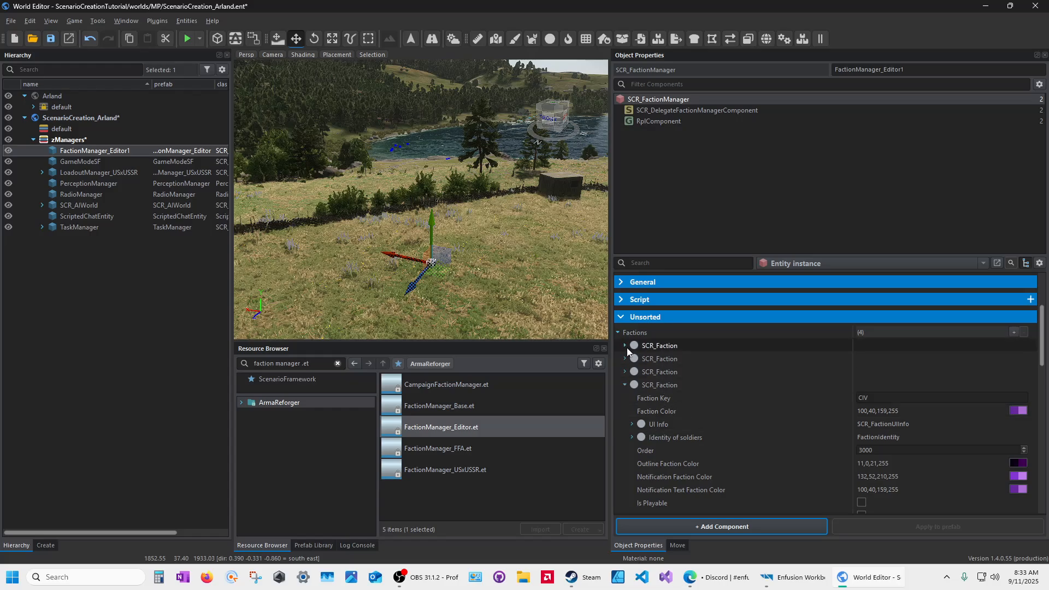
left_click(625, 345)
left_click(625, 345)
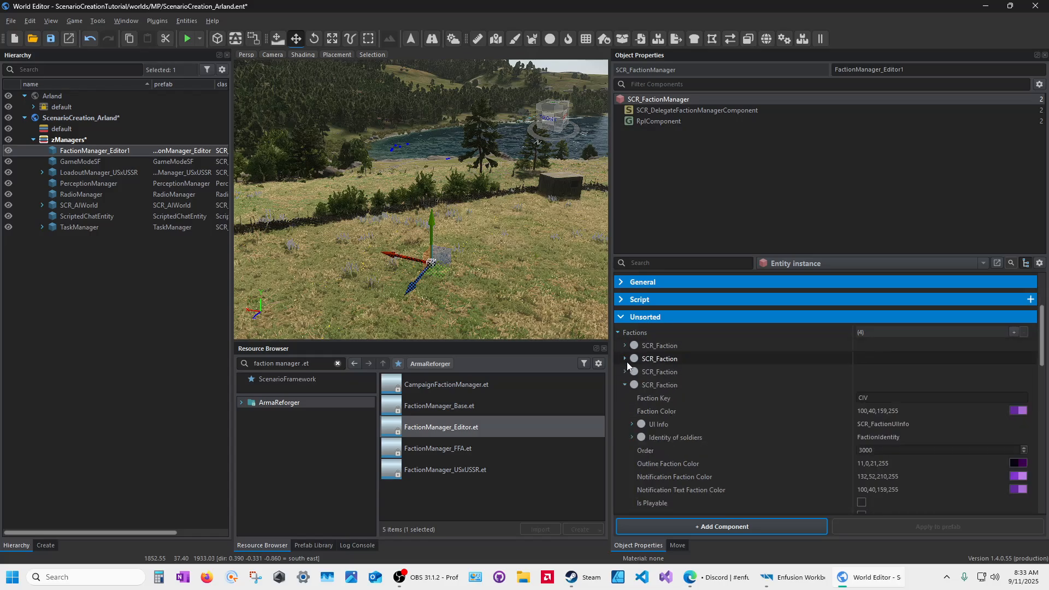
left_click(625, 358)
left_click(625, 358)
left_click(625, 371)
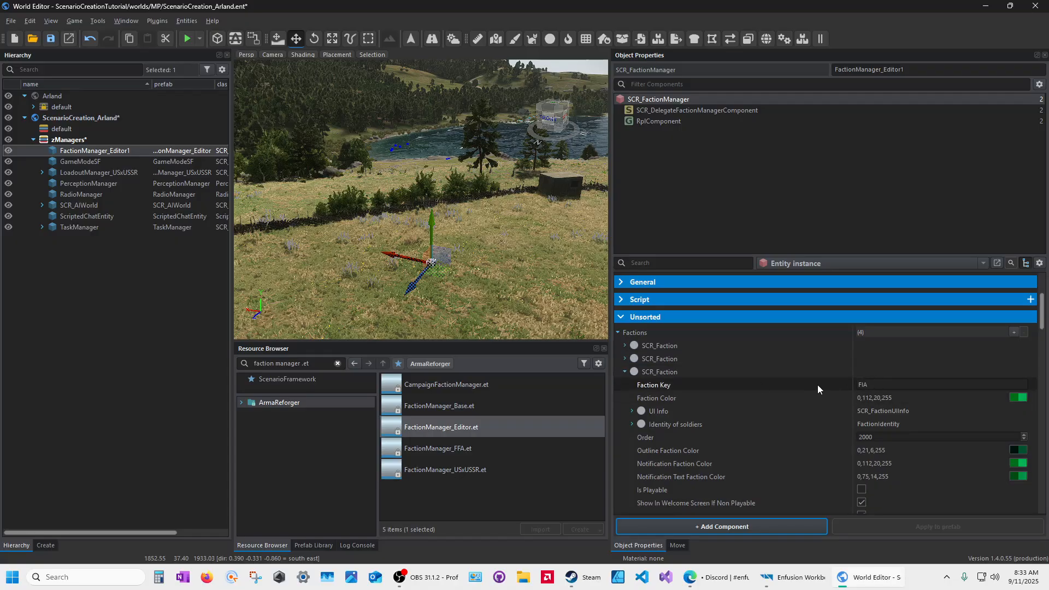
left_click(624, 372)
left_click(624, 385)
left_click(881, 398)
double_click(881, 398)
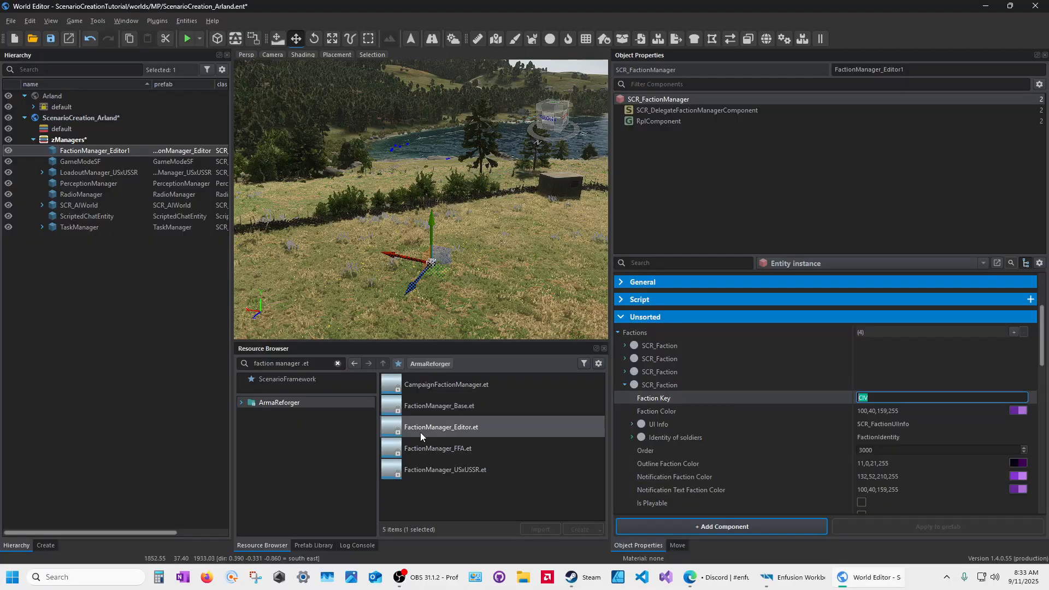
left_click(625, 385)
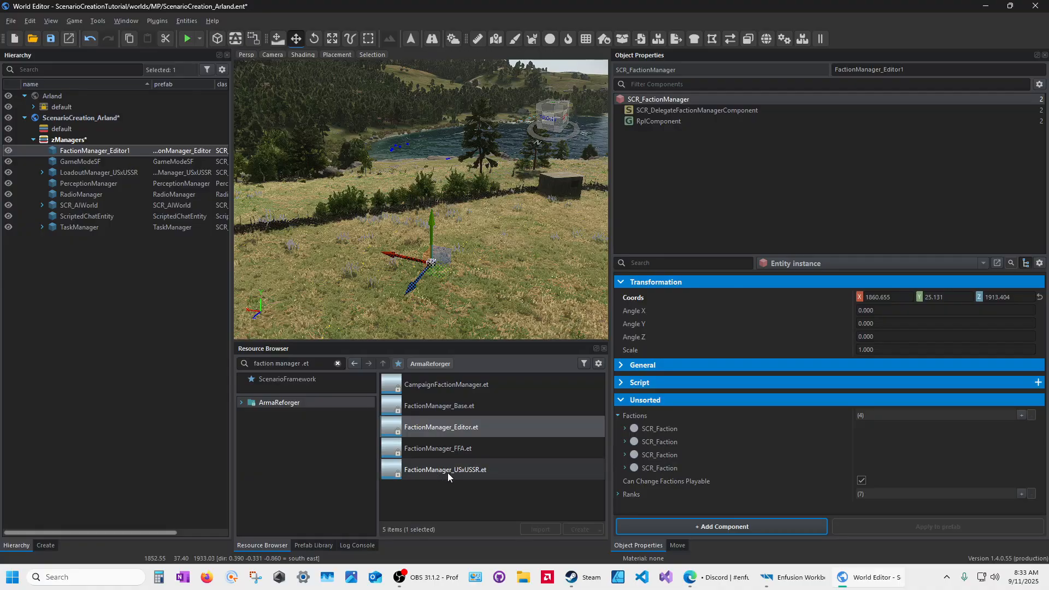
left_click(437, 427)
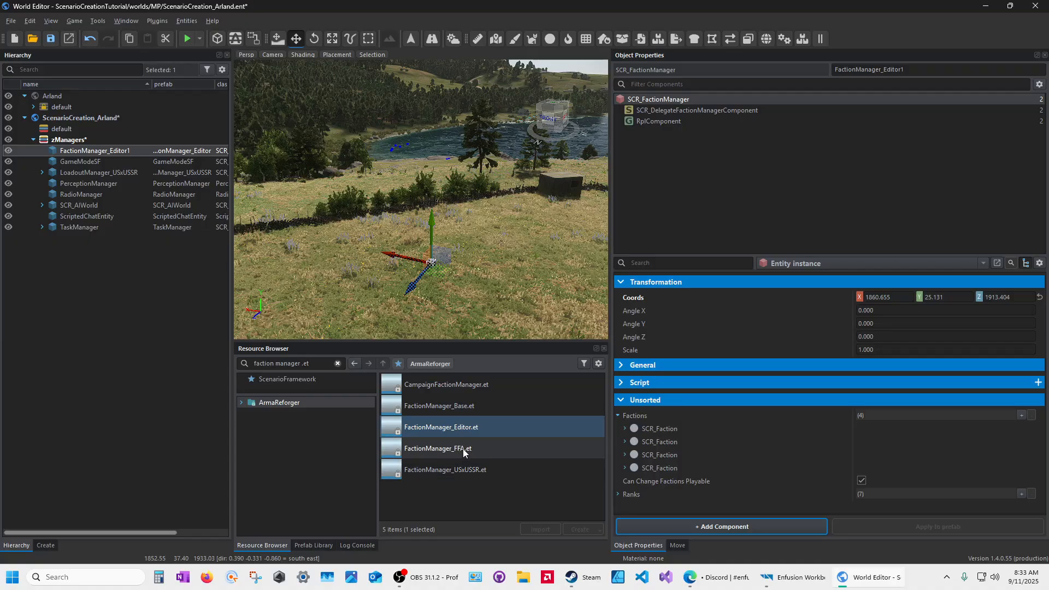
left_click(425, 449)
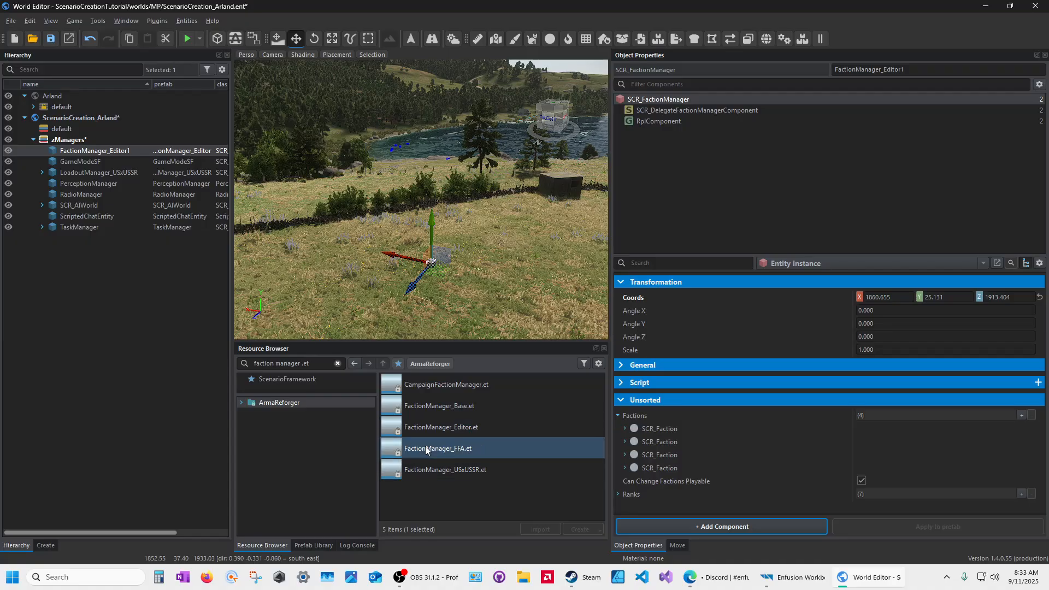
left_click(461, 471)
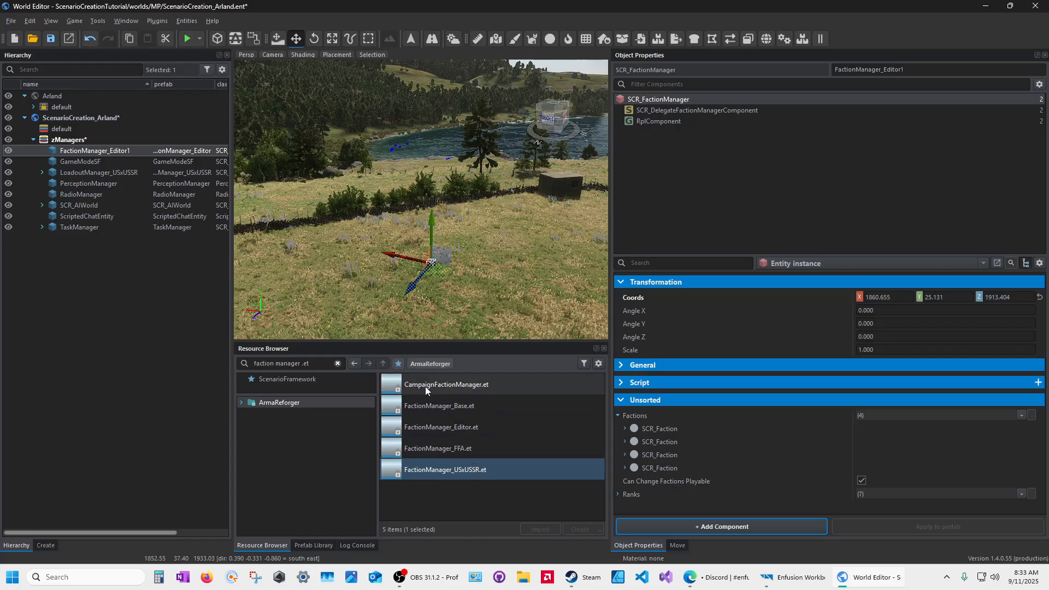
left_click(431, 427)
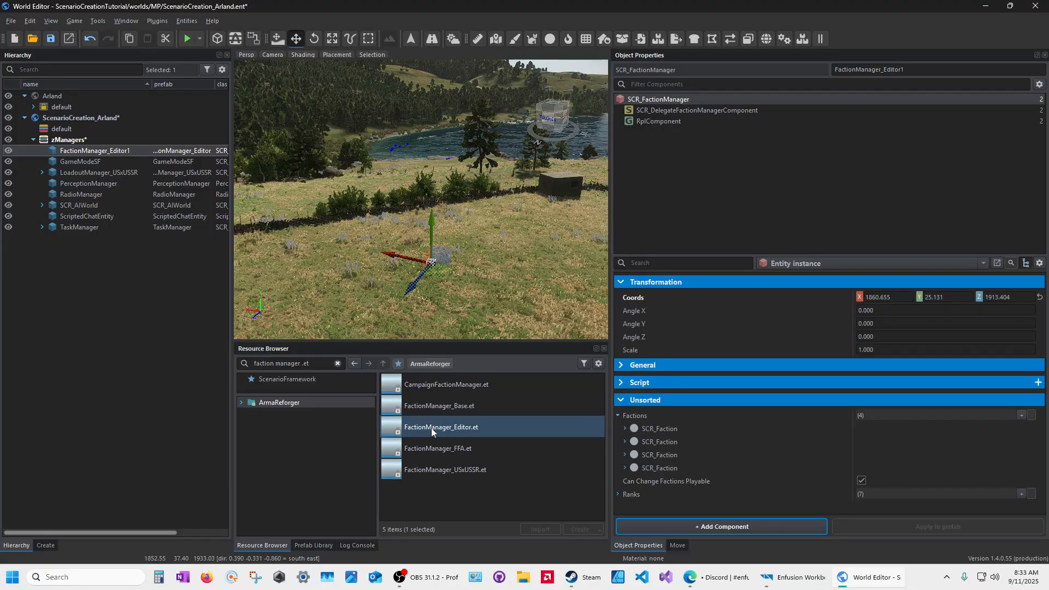
left_click(60, 152)
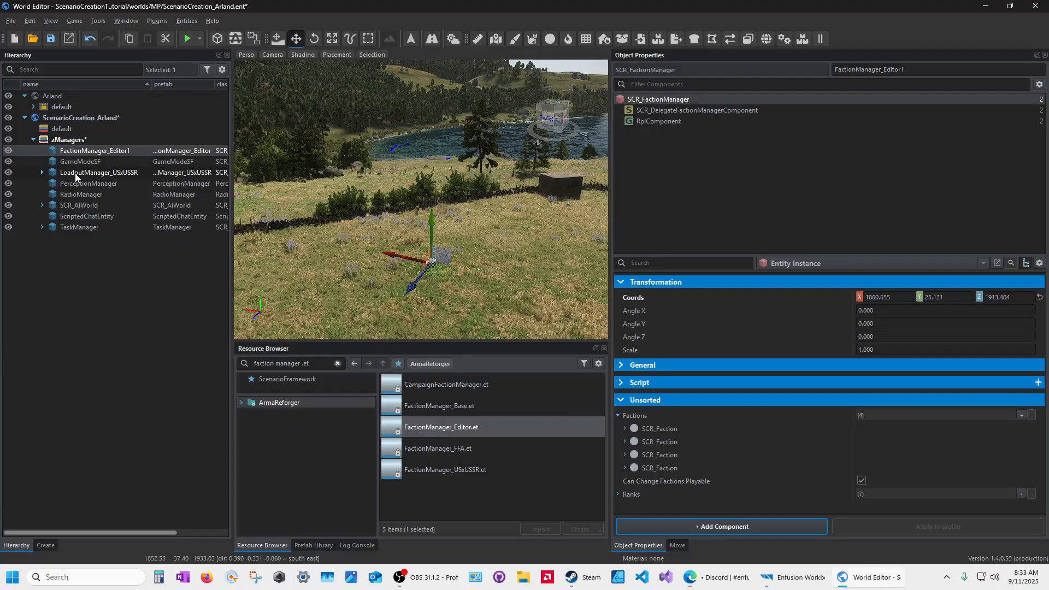
Step: Select LoadoutManager_USxUSSR and scroll its properties down to the 12 Player Loadouts
left_click(74, 173)
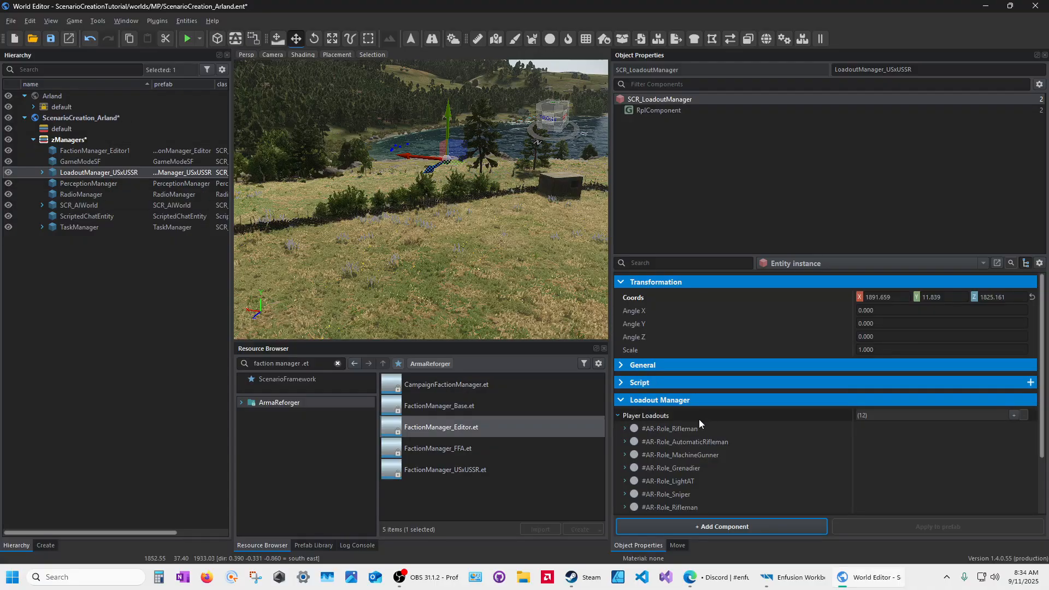
scroll(689, 447, "down", 1)
scroll(682, 450, "down", 1)
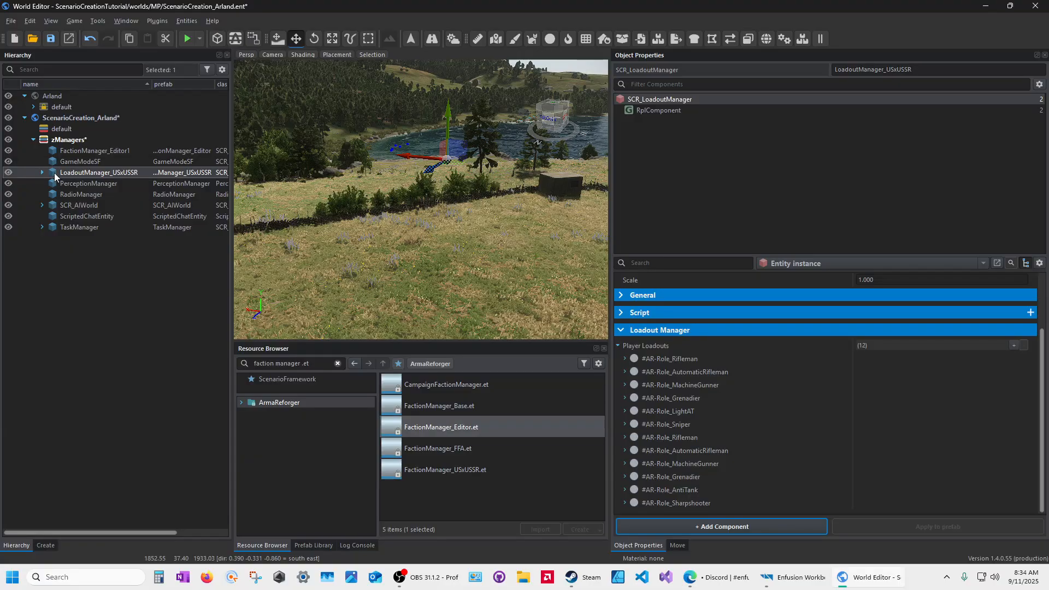
Step: Delete LoadoutManager_USxUSSR, search 'loadout manager .et' in ArmaReforger, and select LoadoutManager_Editor.et
key("Delete")
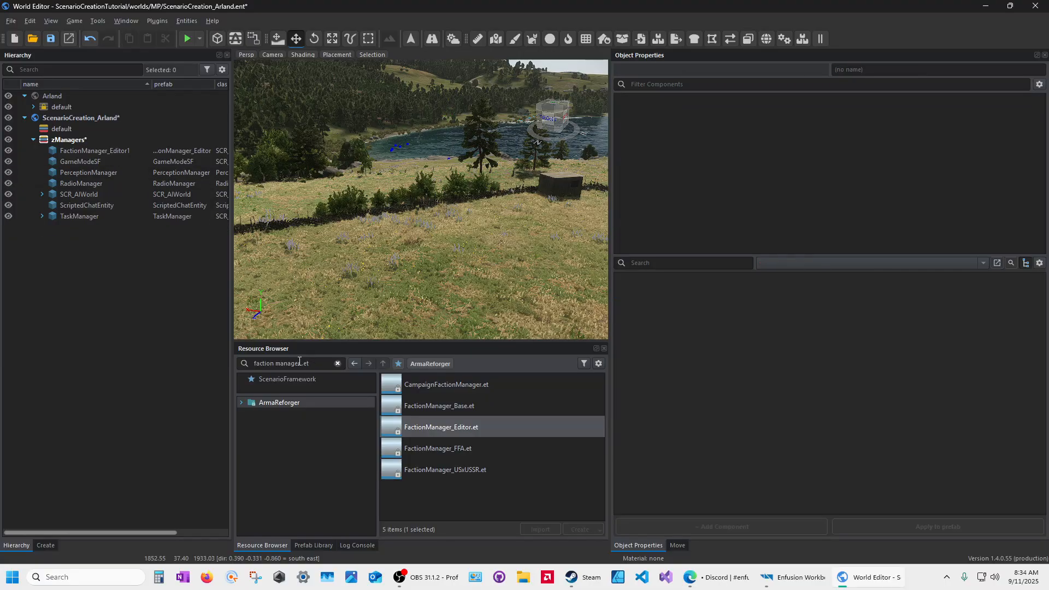
double_click(273, 363)
type("load")
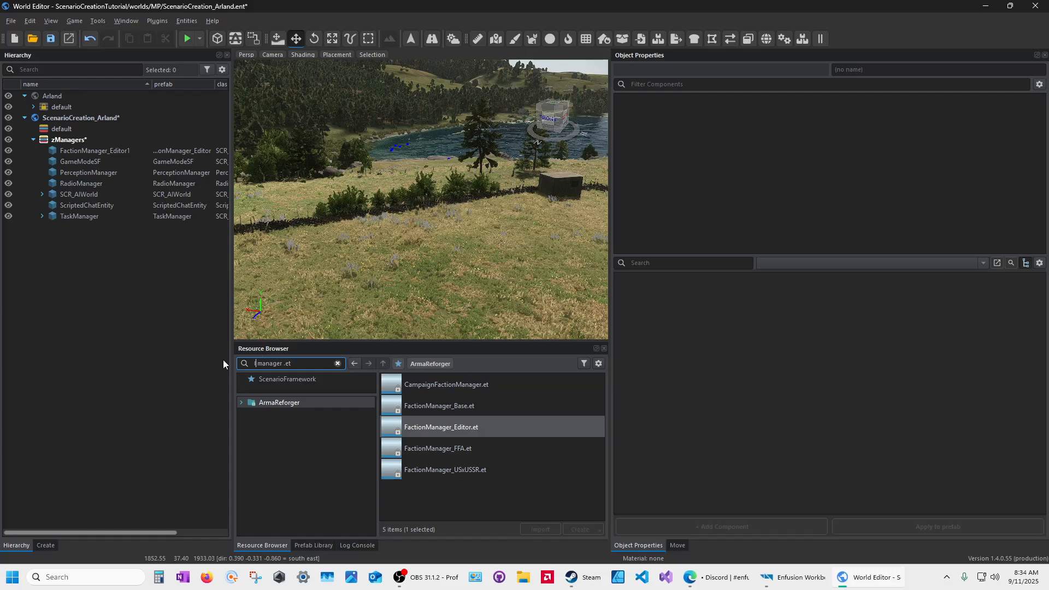
type("out")
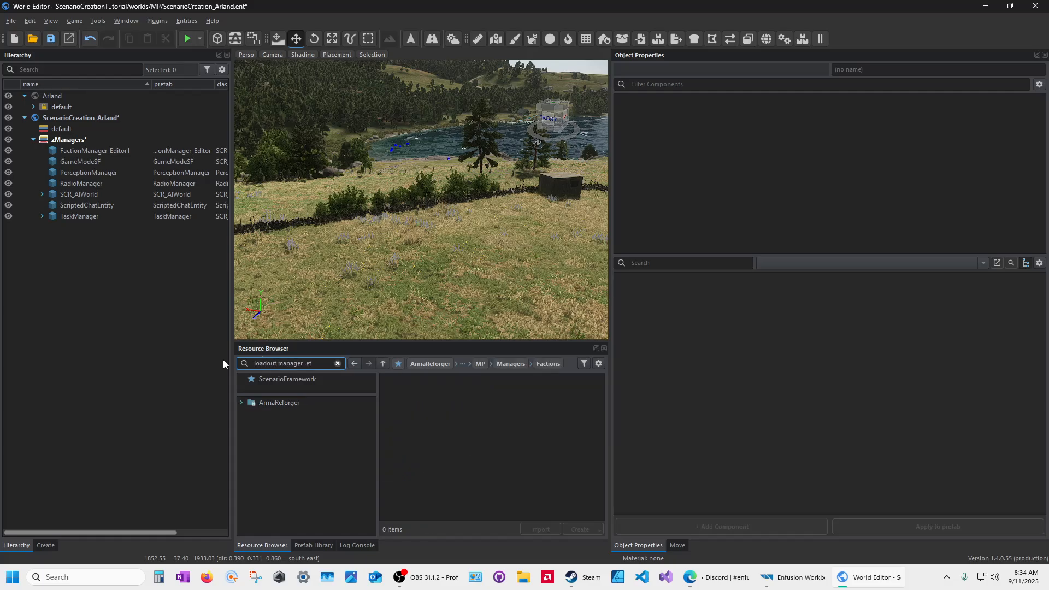
left_click(278, 403)
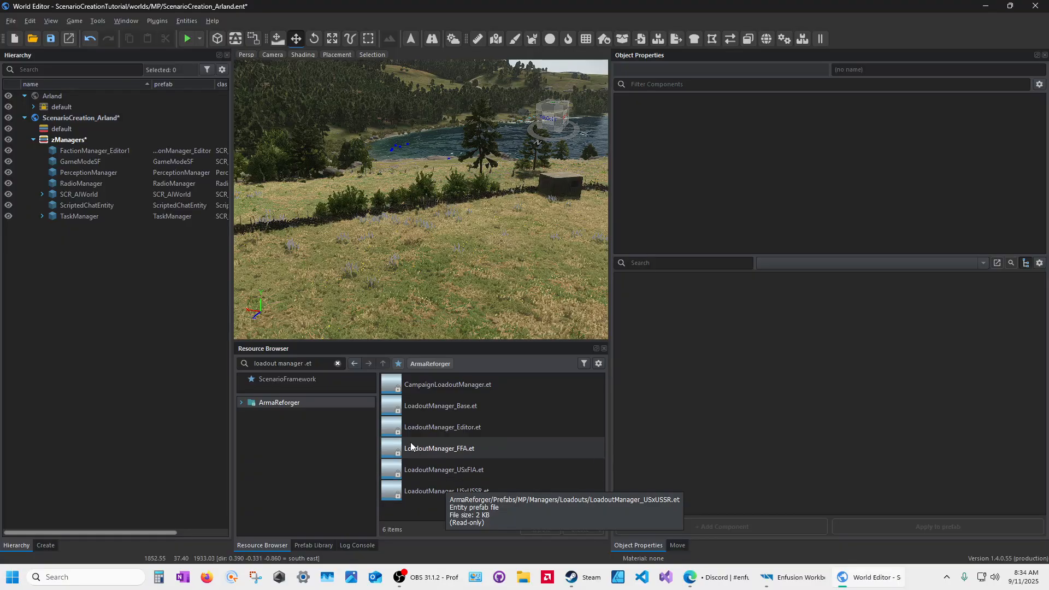
left_click(437, 428)
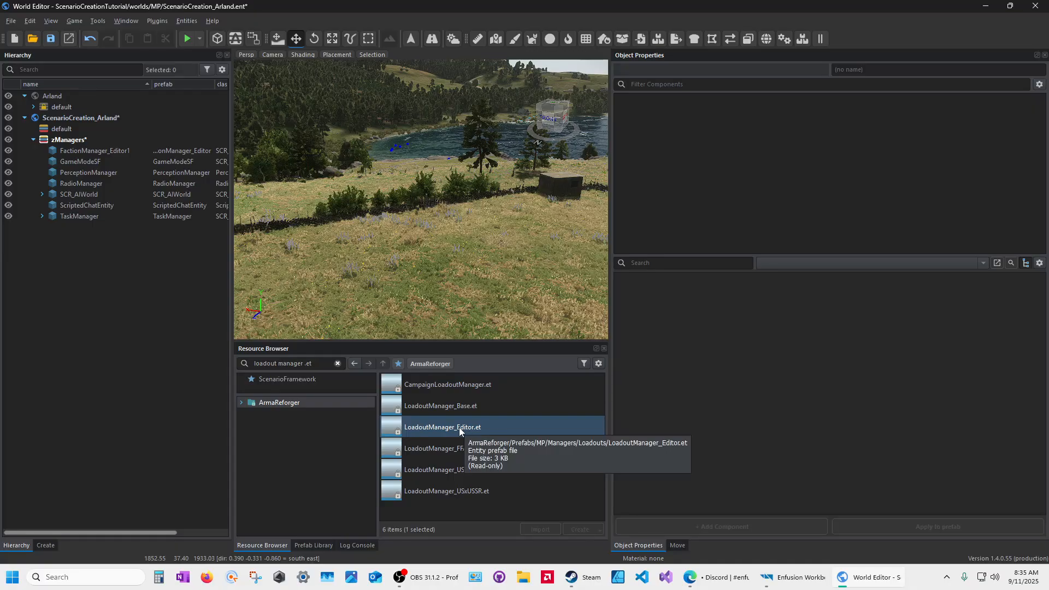
left_click_drag(459, 431, 447, 280)
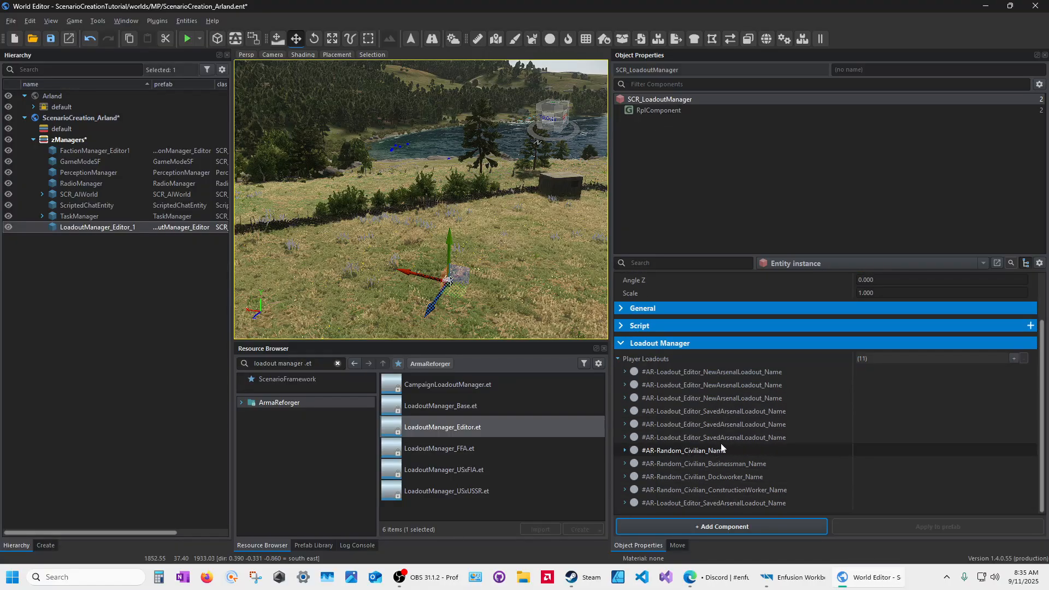
left_click(625, 371)
left_click(624, 371)
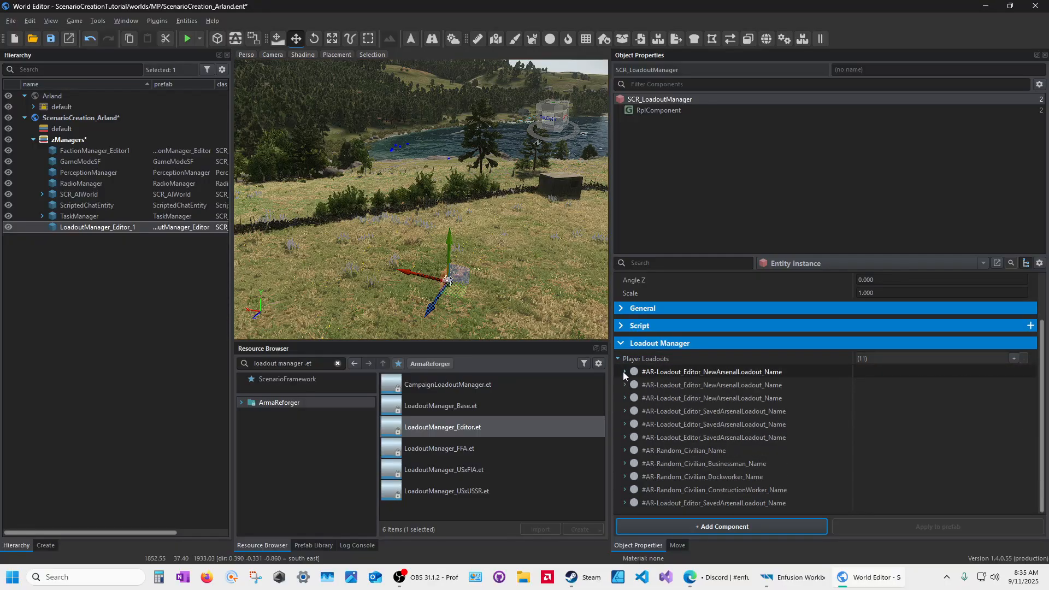
left_click(625, 385)
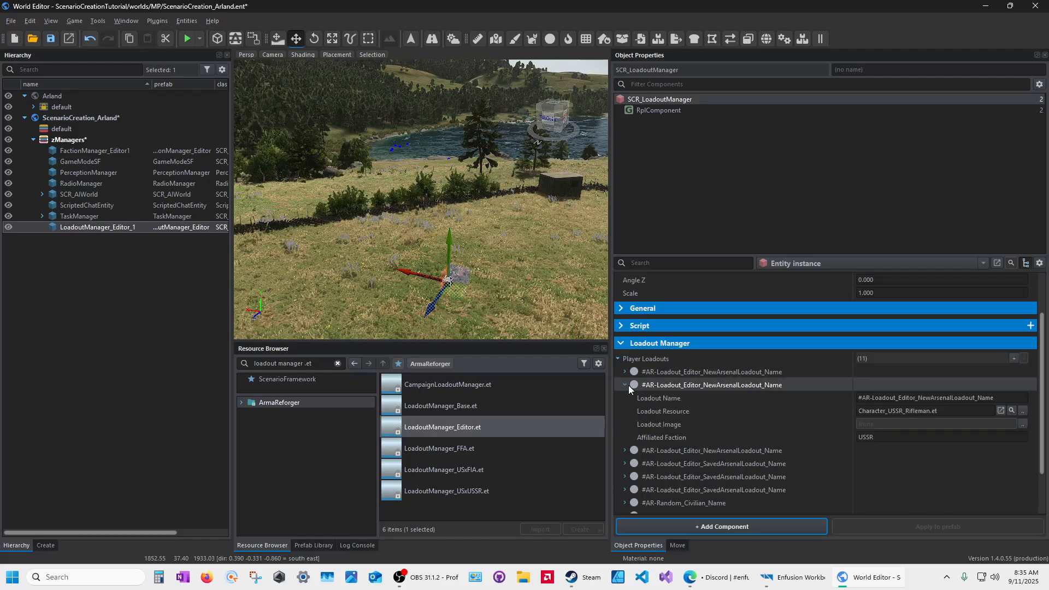
left_click(625, 384)
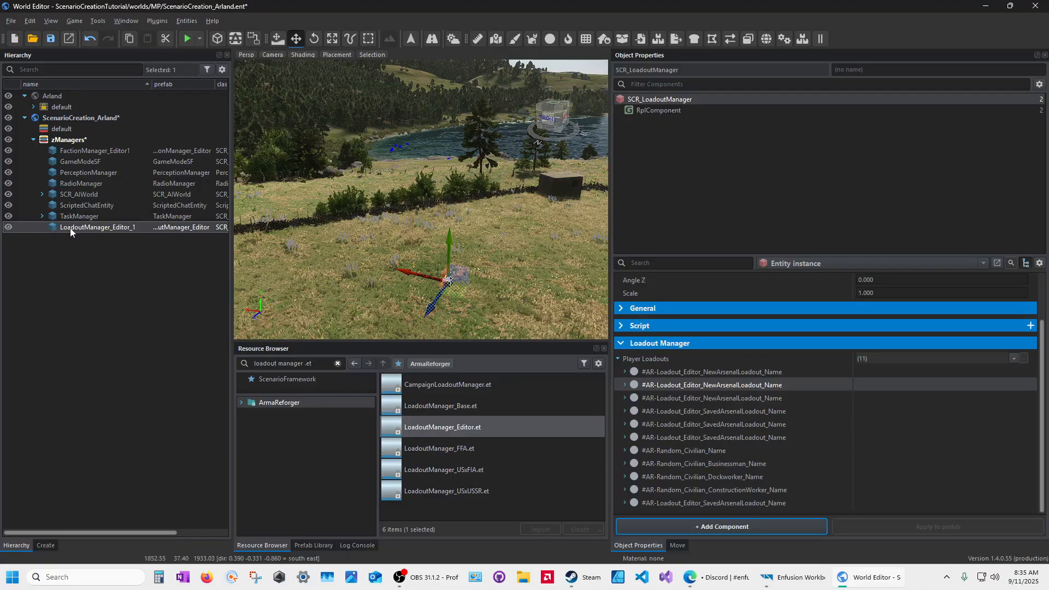
key("Delete")
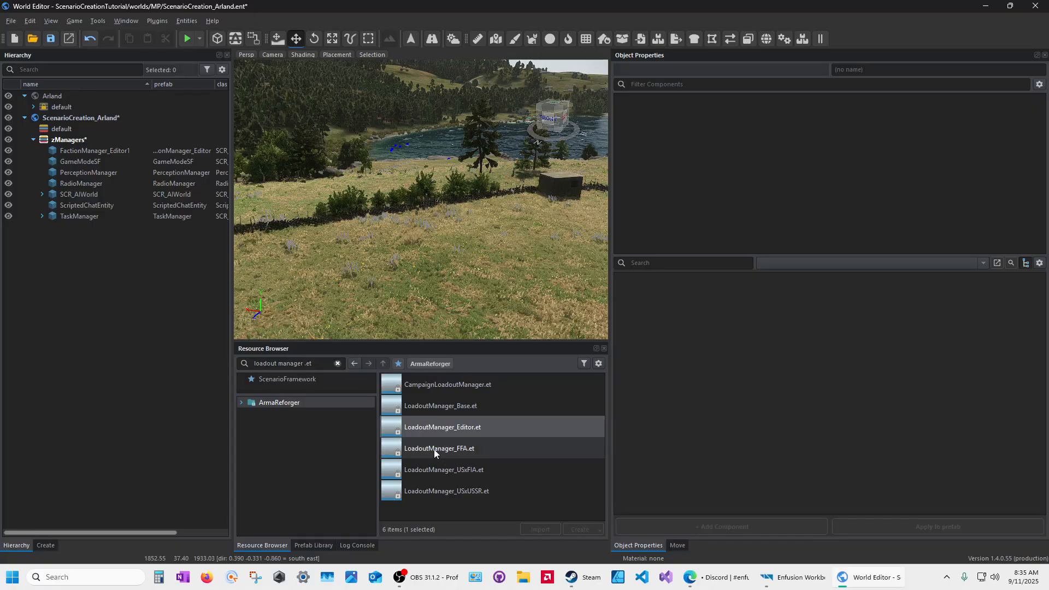
Step: Select LoadoutManager_Base.et in the Resource Browser and bring up its context menu
left_click(394, 409)
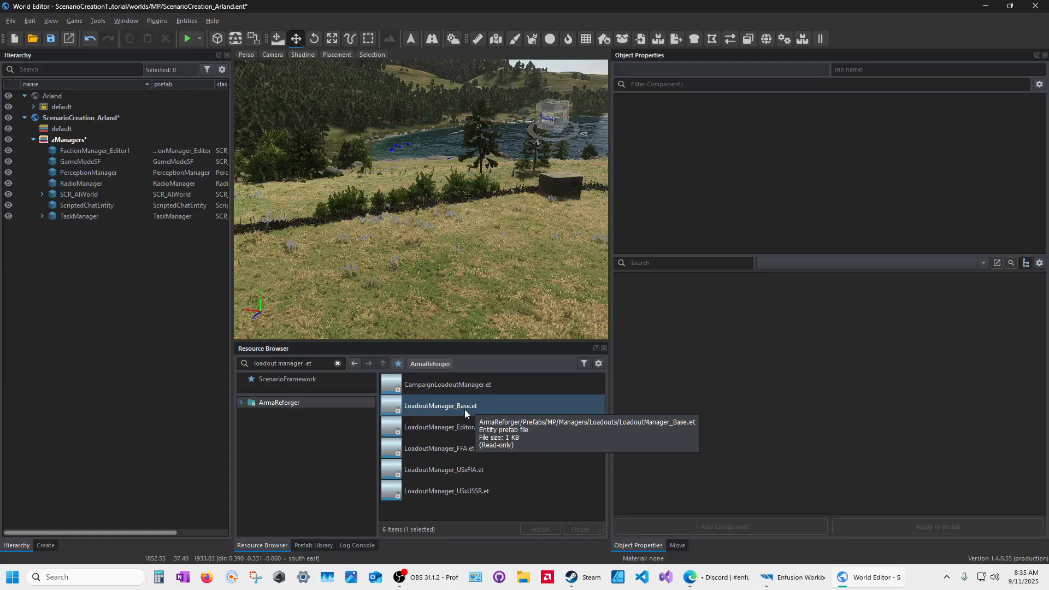
right_click(395, 407)
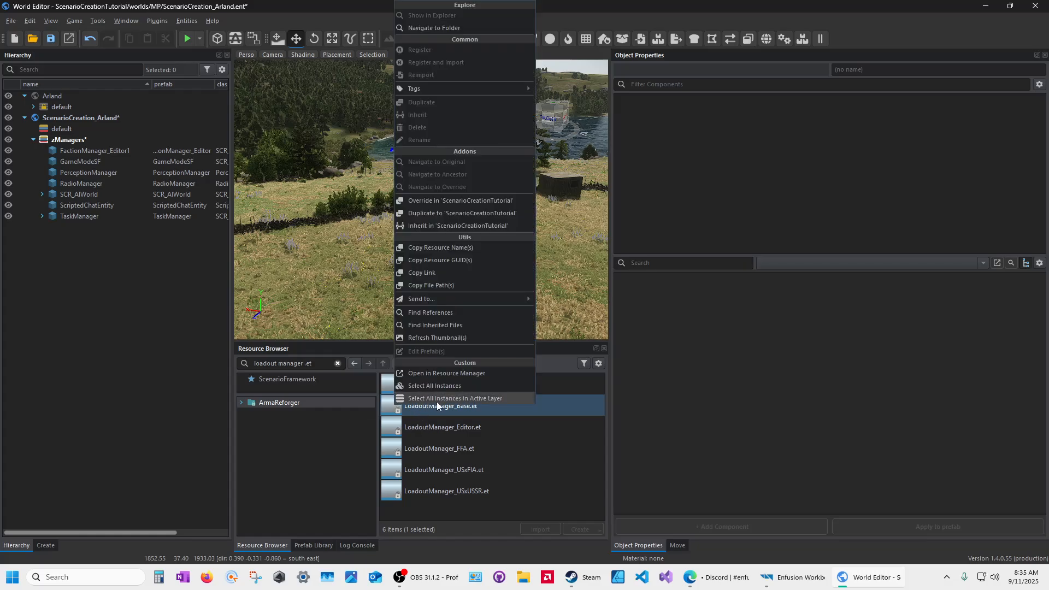
right_click(397, 409)
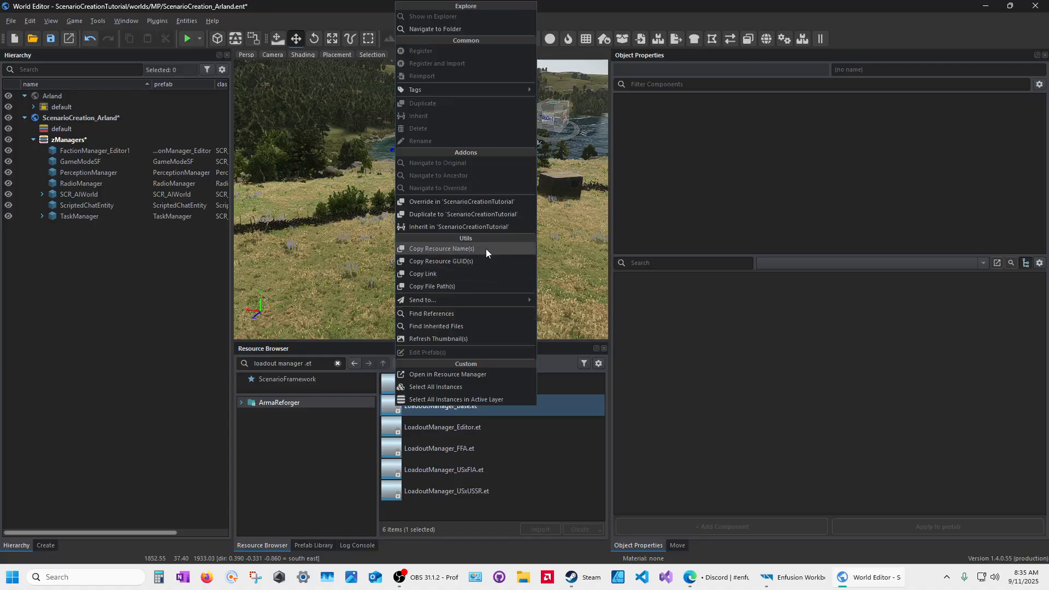
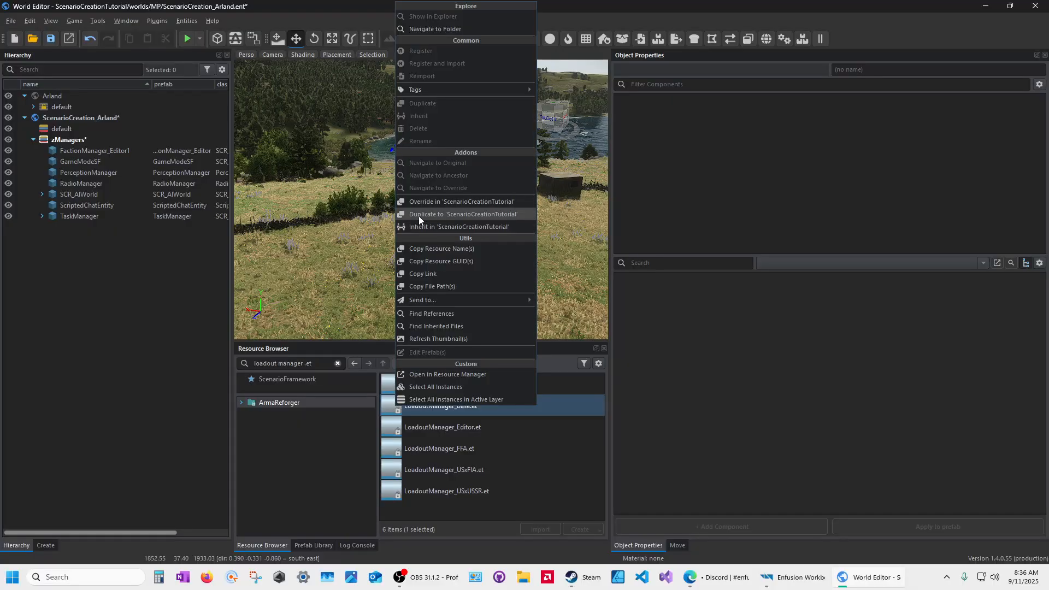
Step: Duplicate LoadoutManager_Base.et into ScenarioCreationTutorial under the name LoadoutManager_US
left_click(418, 215)
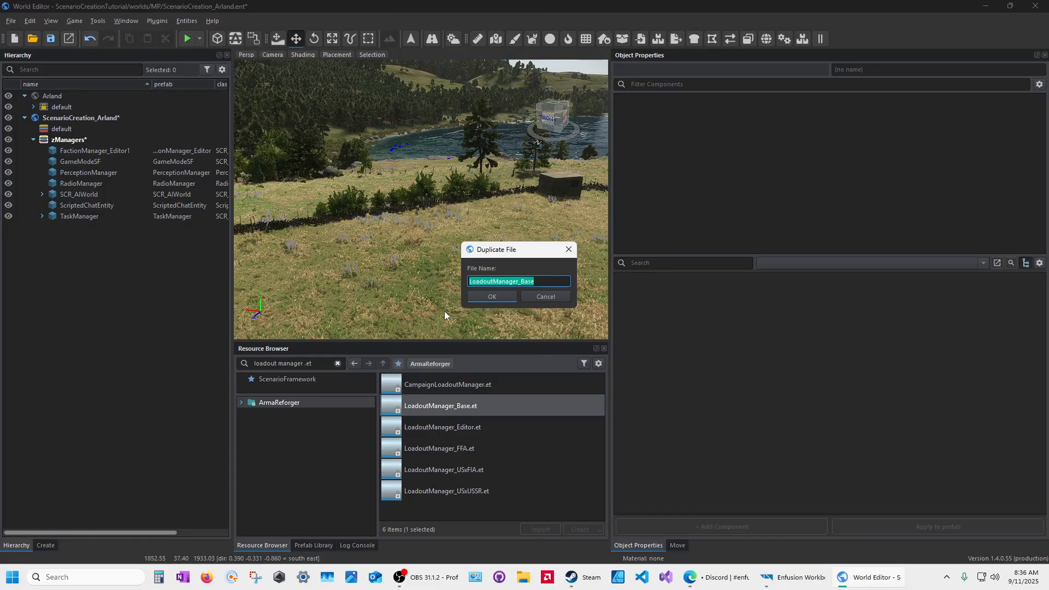
left_click(538, 282)
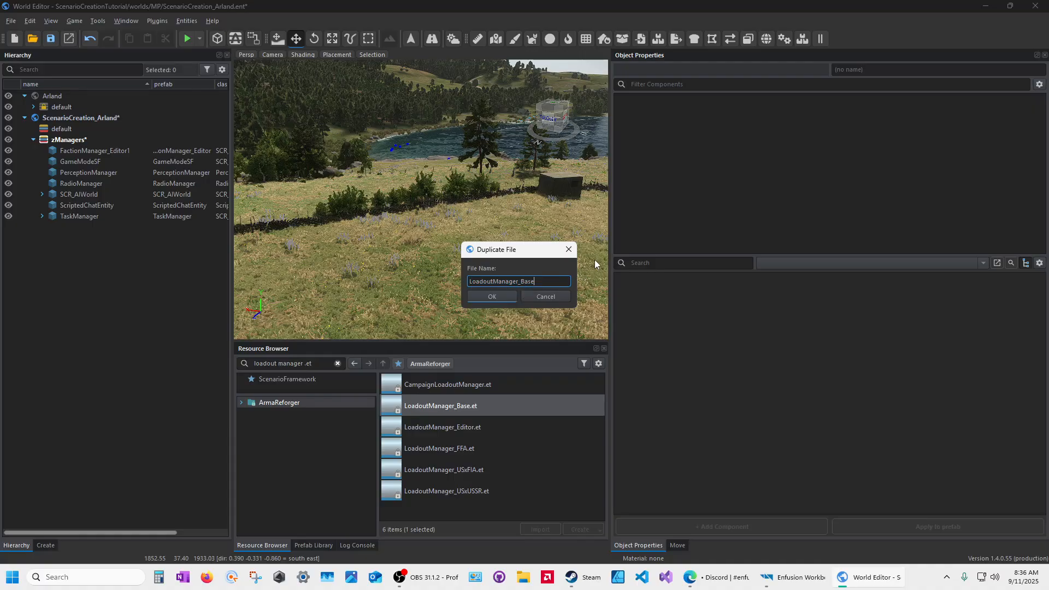
key("BackSpace")
key("BackSpace")
key("BackSpace")
key("BackSpace")
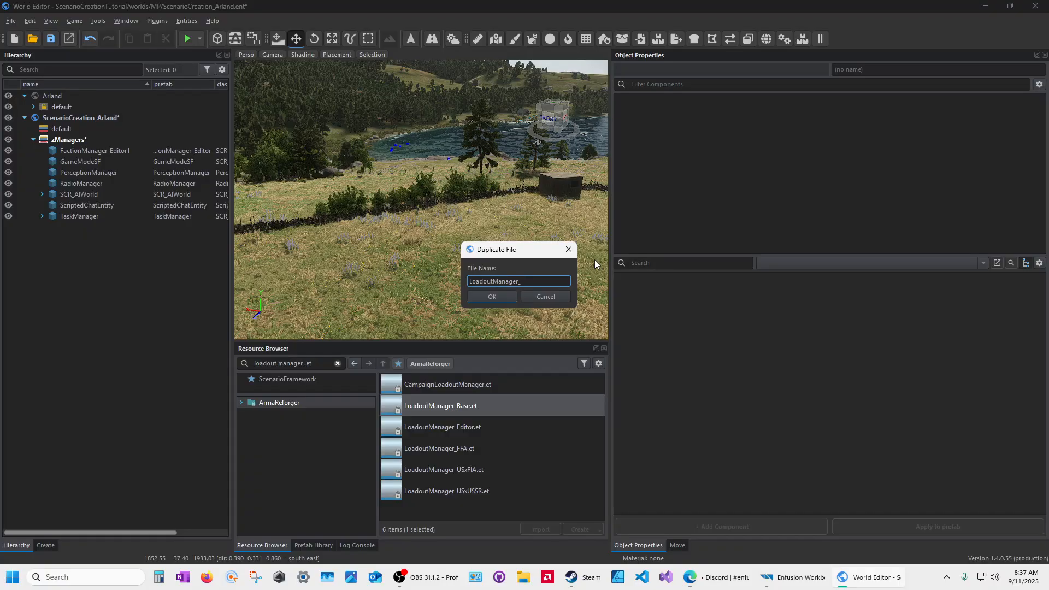
type("BHS")
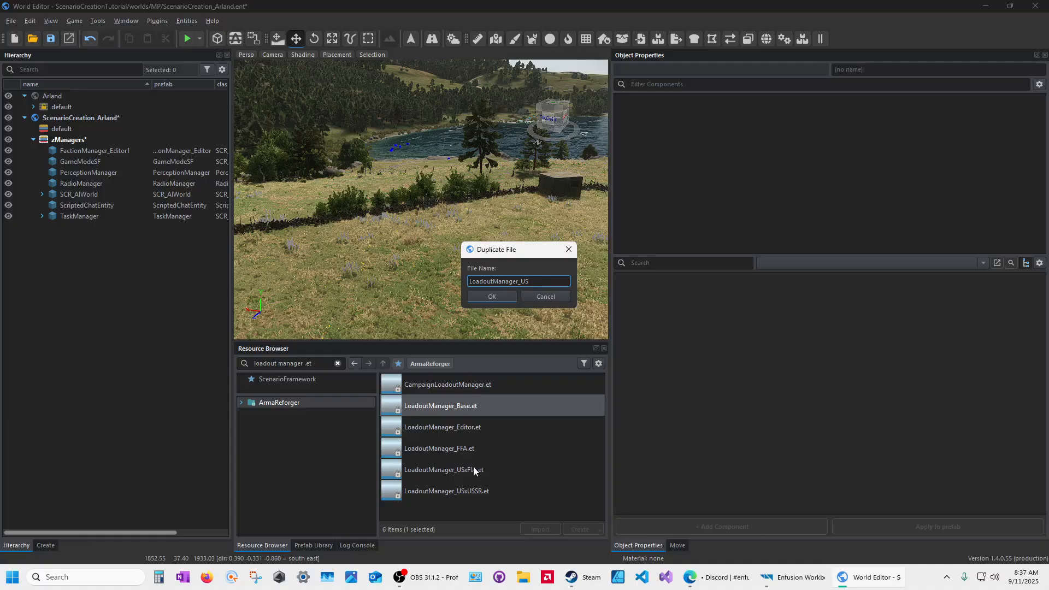
left_click(498, 296)
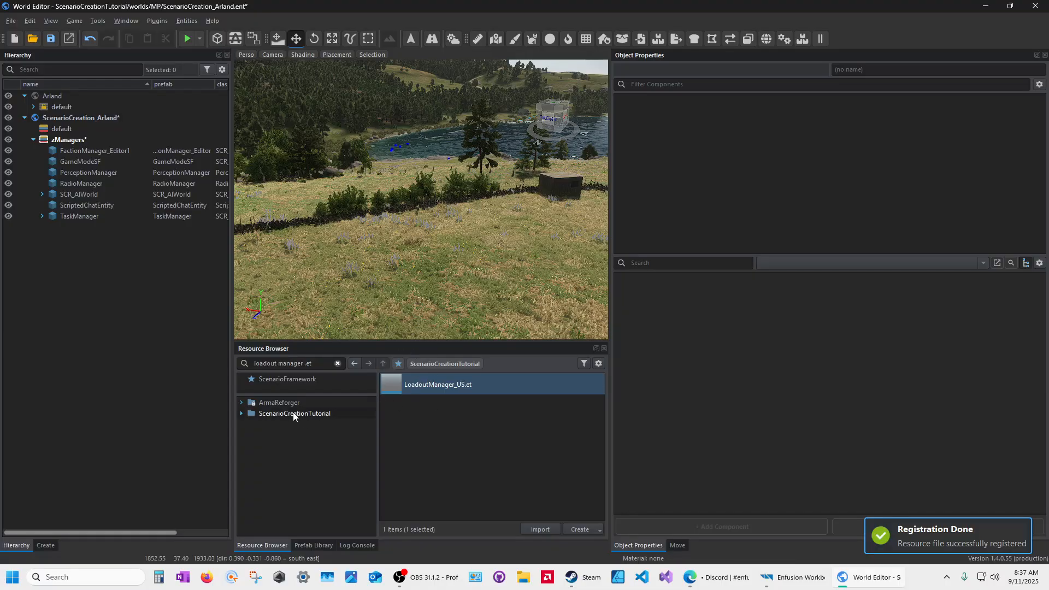
Step: Expand ScenarioCreationTutorial > Prefabs > MP > Managers > Loadouts in the Resource Browser
left_click(241, 413)
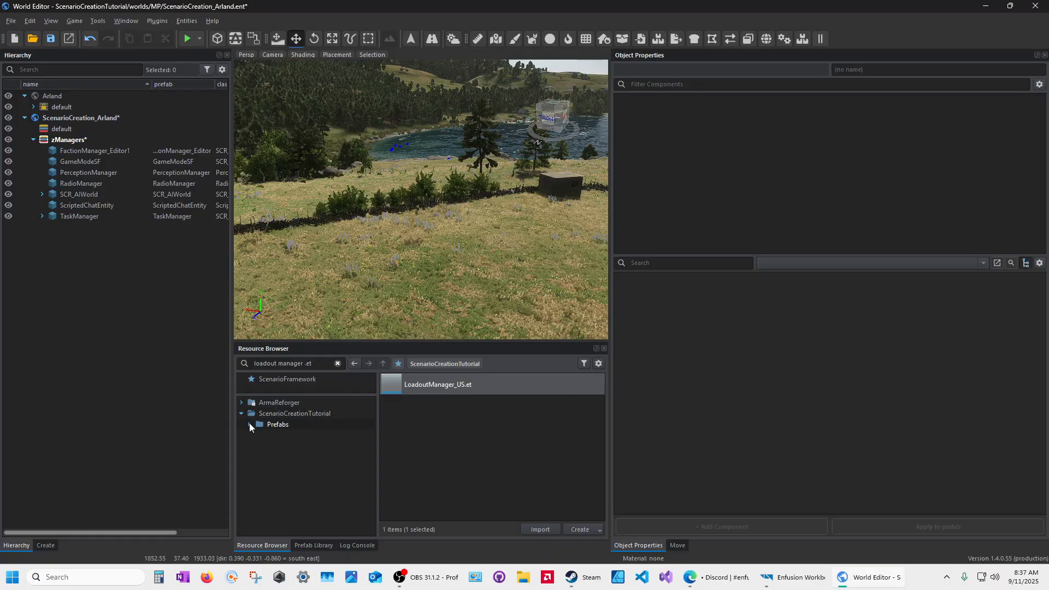
left_click(249, 424)
left_click(257, 435)
left_click(266, 447)
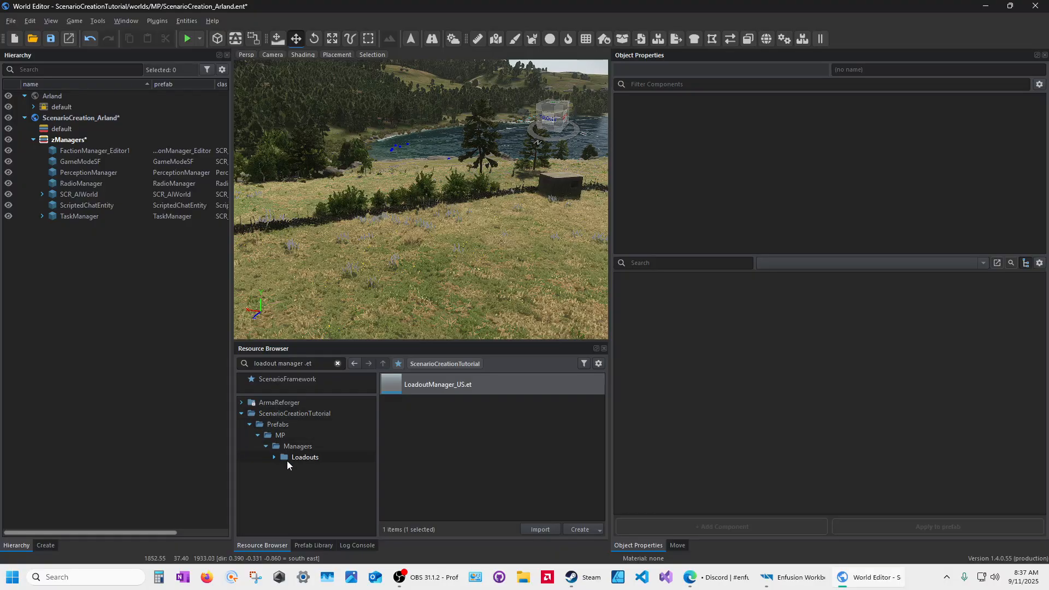
left_click(274, 457)
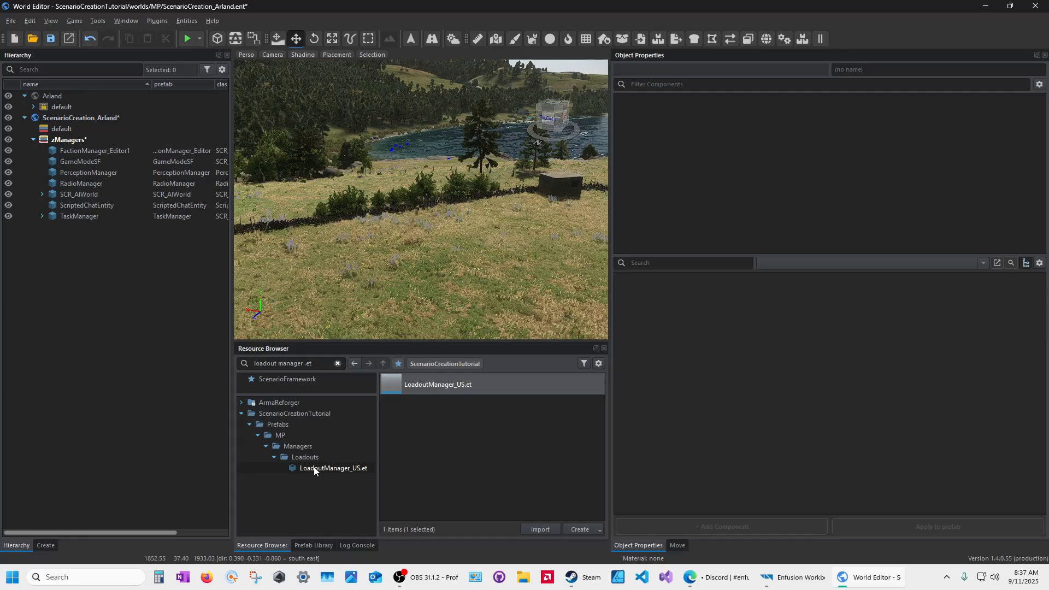
Step: Place LoadoutManager_US.et into the world and collapse its Transformation settings
left_click(431, 385)
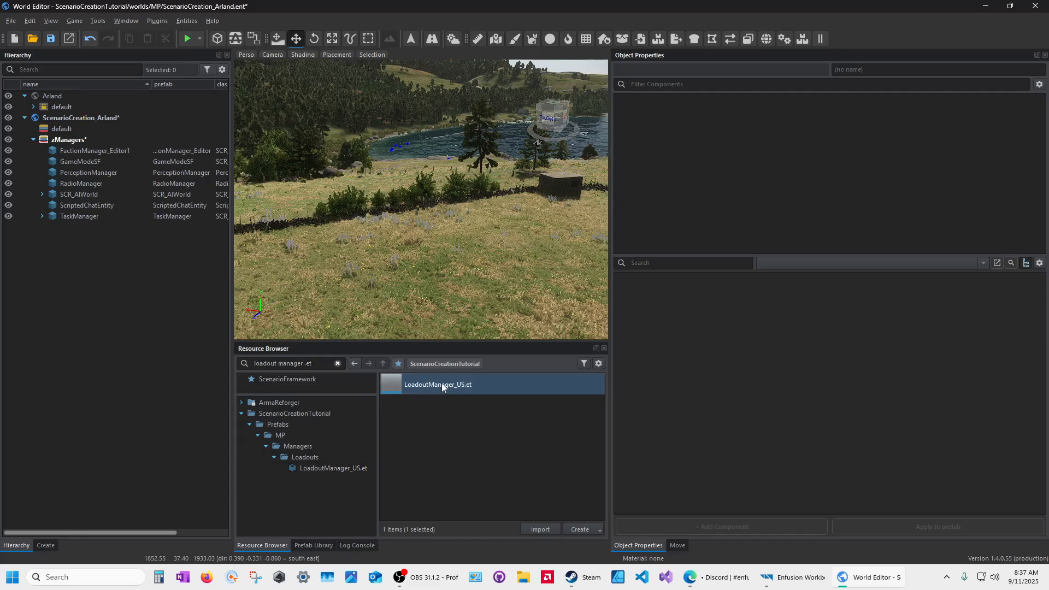
left_click_drag(445, 385, 453, 285)
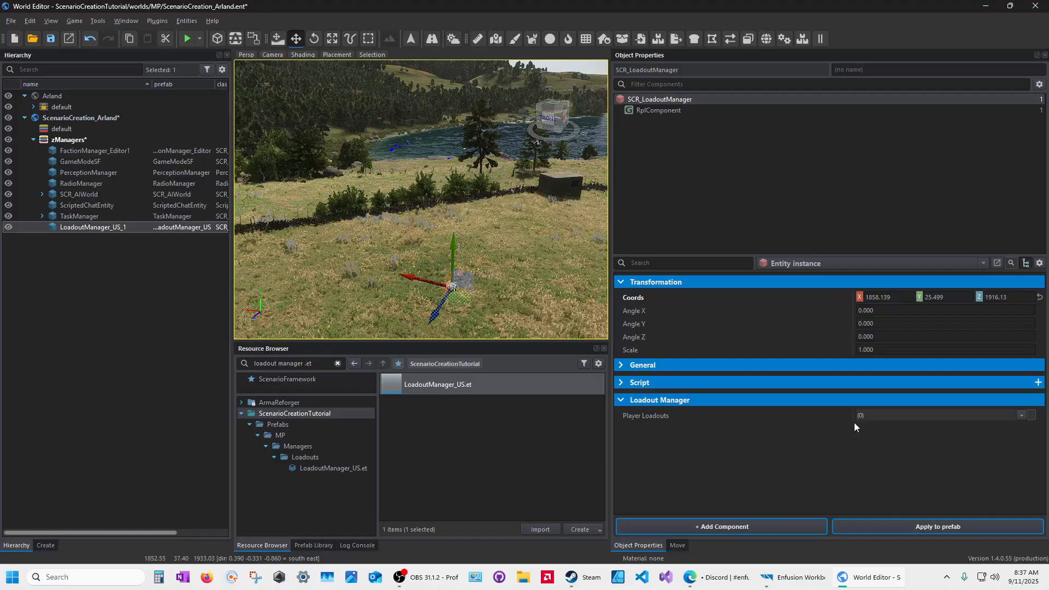
left_click(622, 282)
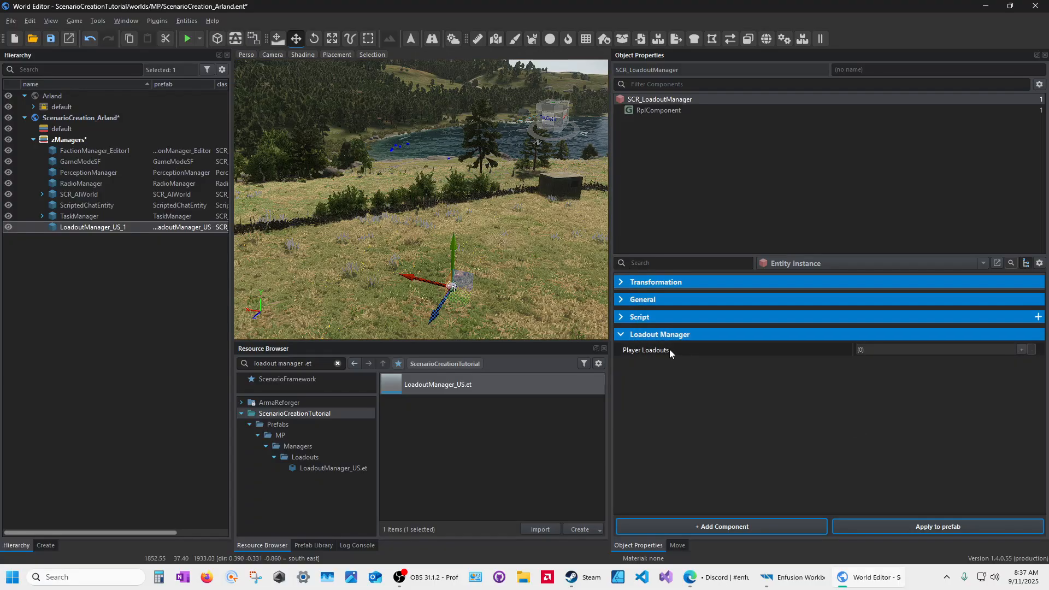
mouse_move(669, 353)
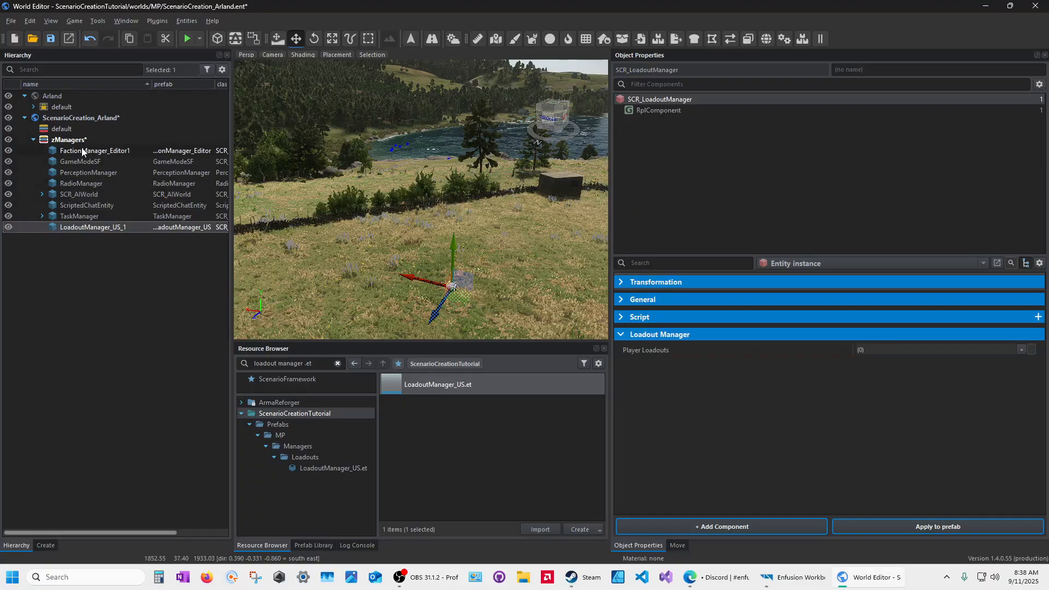
Step: Select SCR_AIWorld and show its first NavmeshWorldComponent in an enlarged property list
left_click(77, 195)
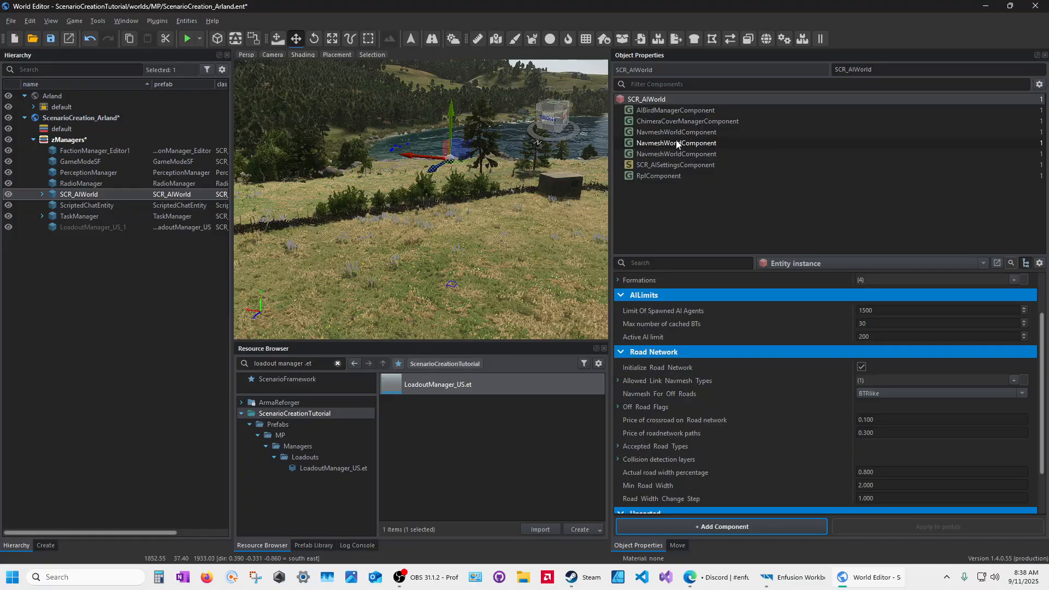
mouse_move(676, 140)
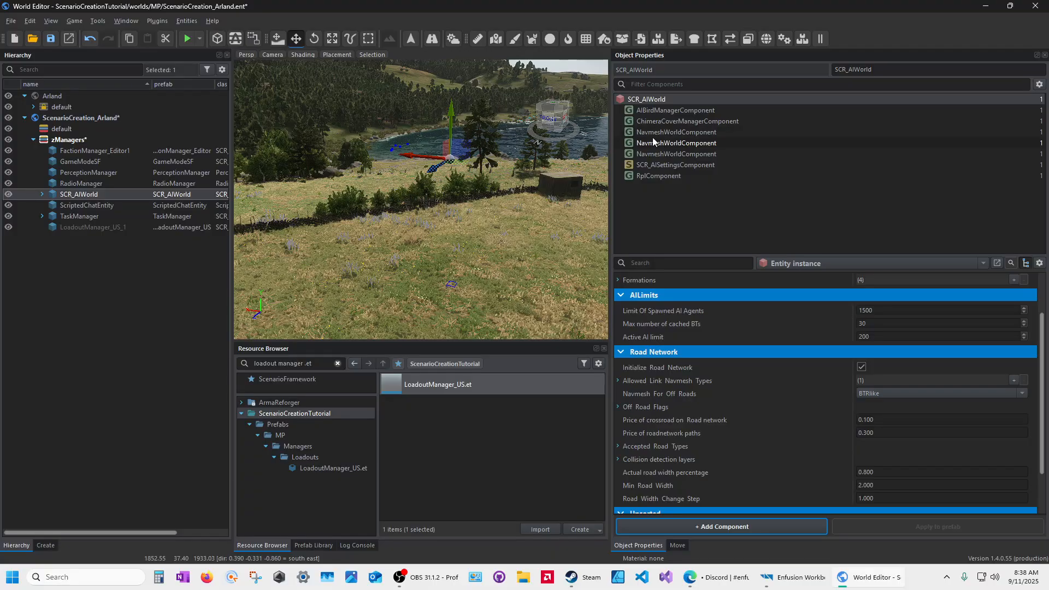
left_click(691, 132)
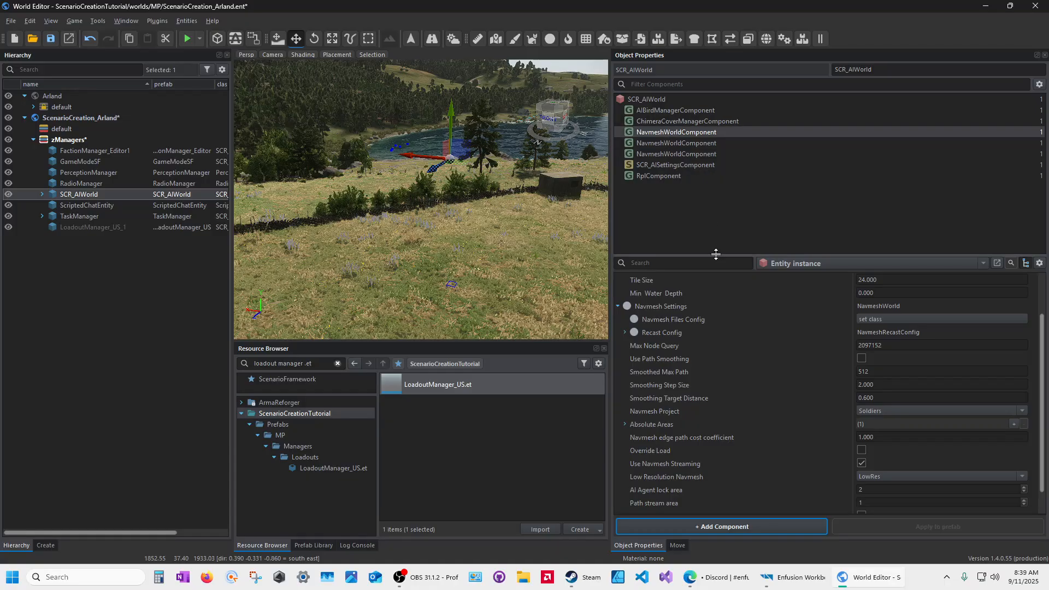
left_click_drag(705, 255, 696, 166)
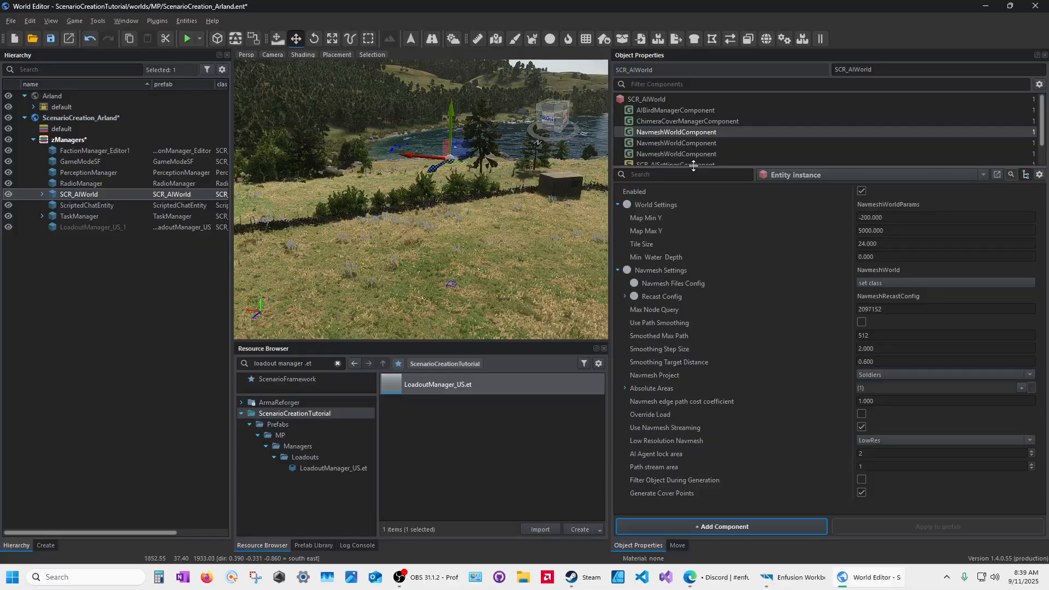
Step: Filter components by 'Nav', keep Navmesh Project as Soldiers, and set a BaseNavmeshFilesConfig class
left_click(669, 84)
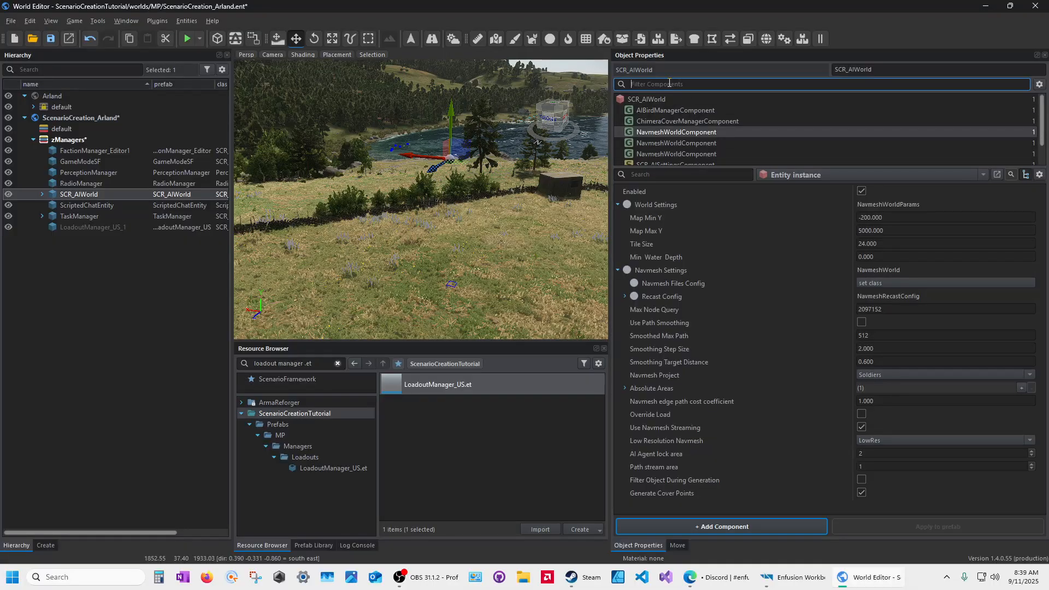
type("Nav")
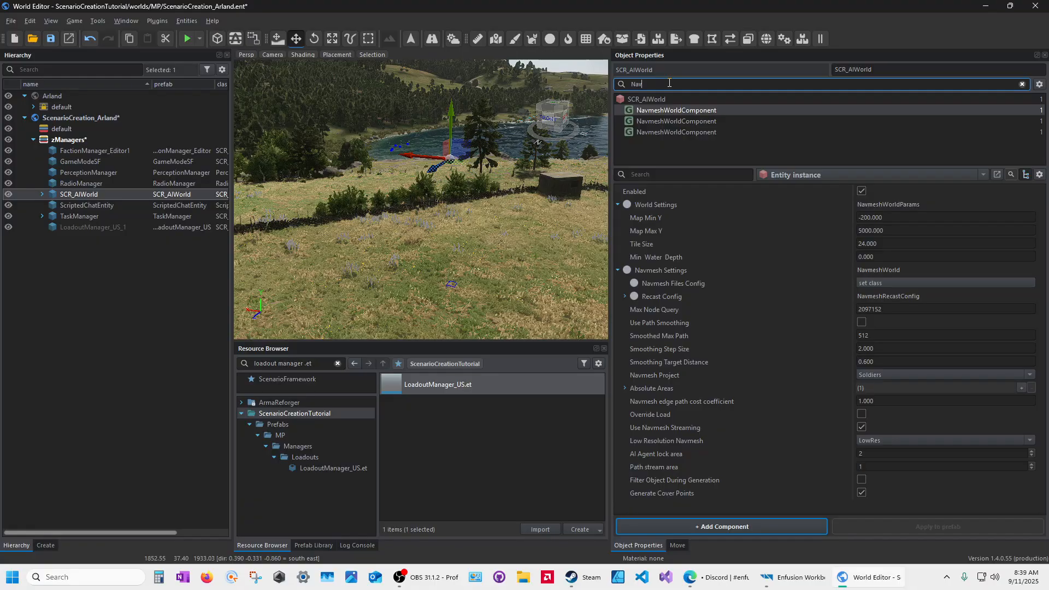
double_click(646, 84)
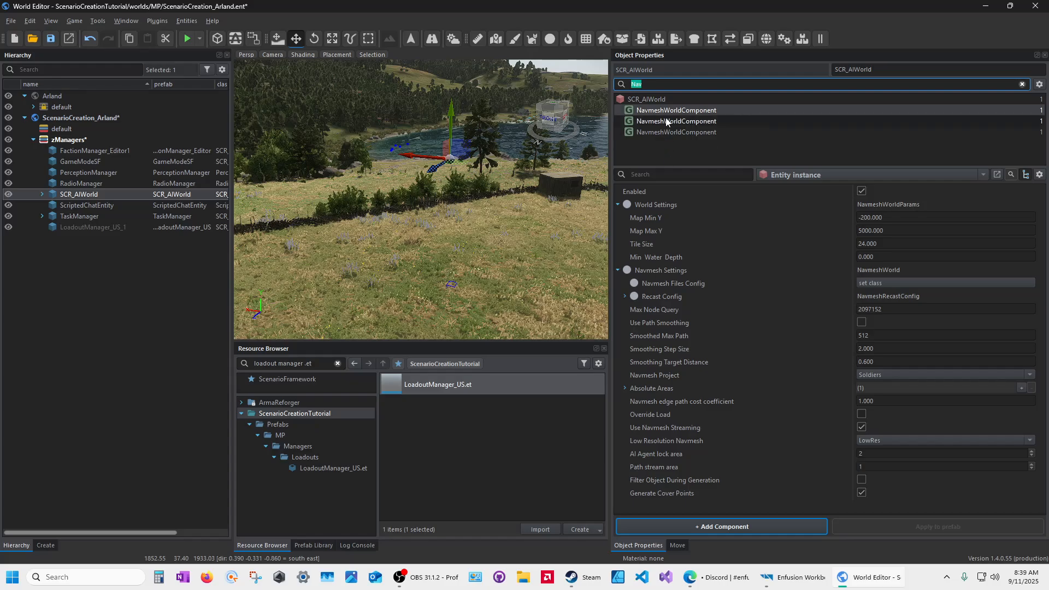
left_click(643, 111)
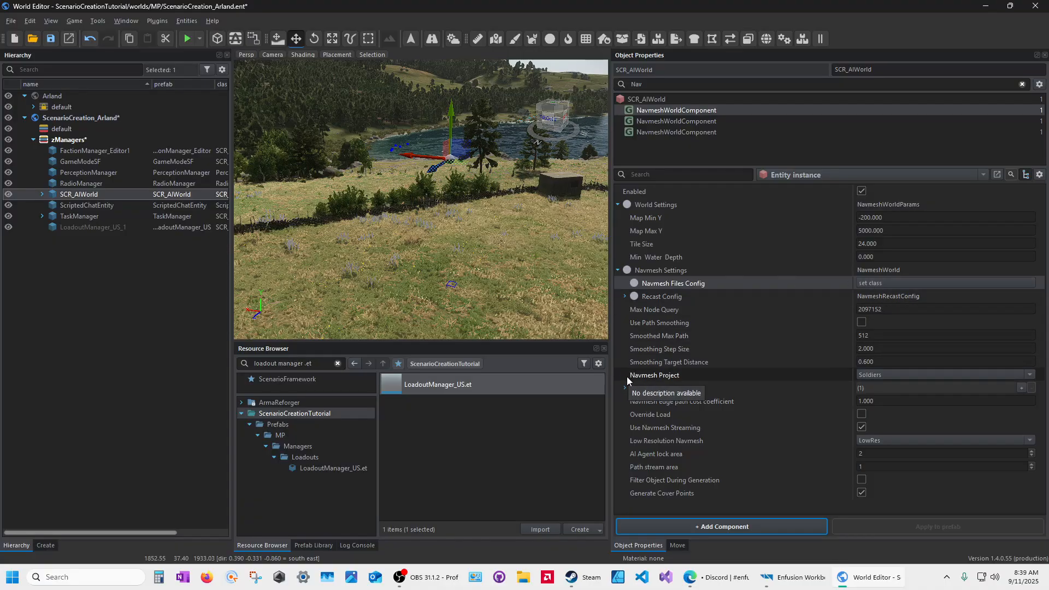
left_click(873, 374)
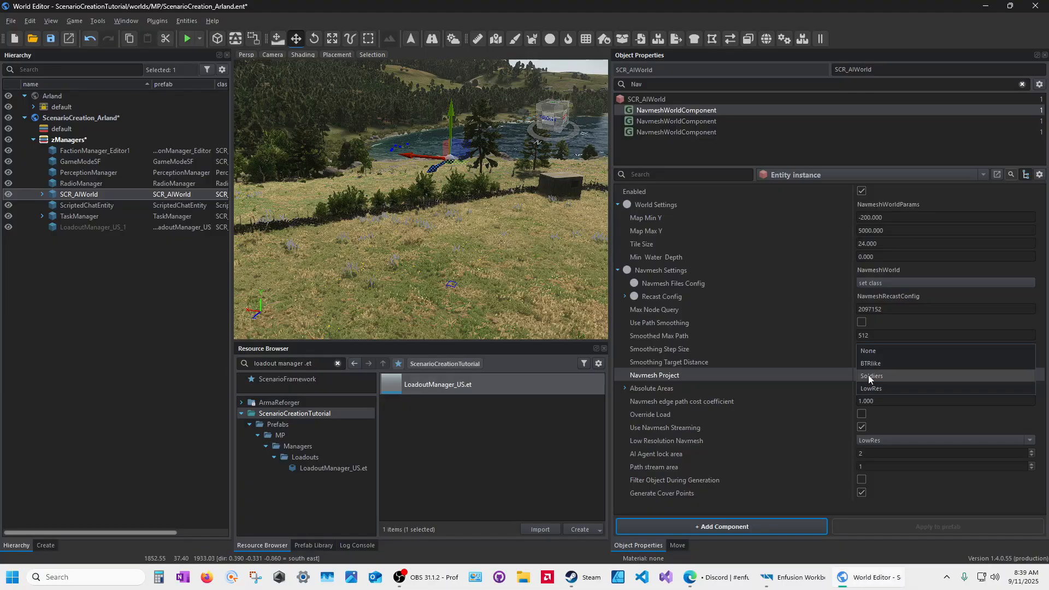
left_click(869, 377)
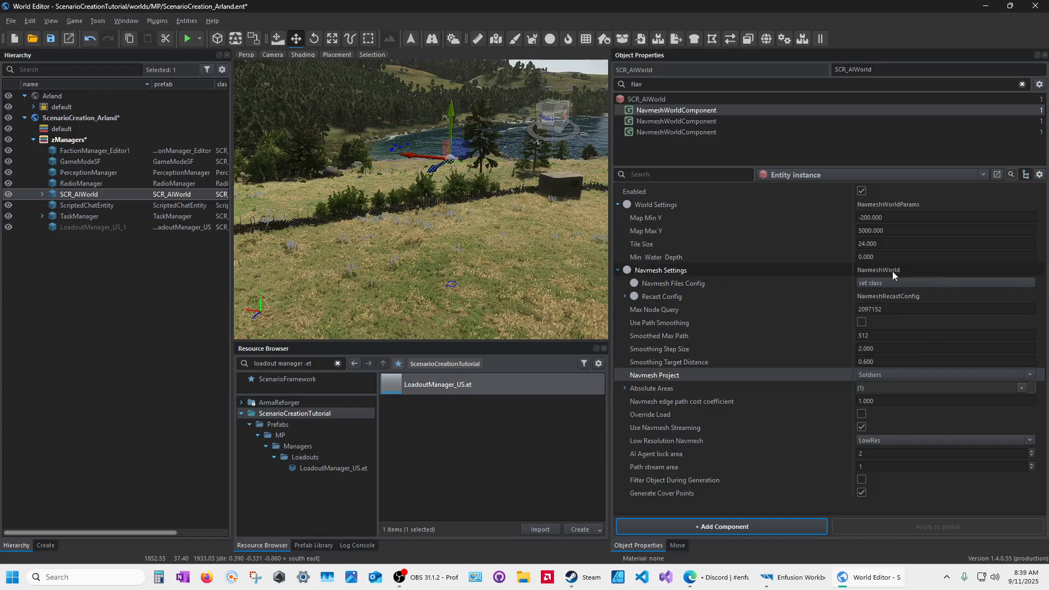
left_click(864, 283)
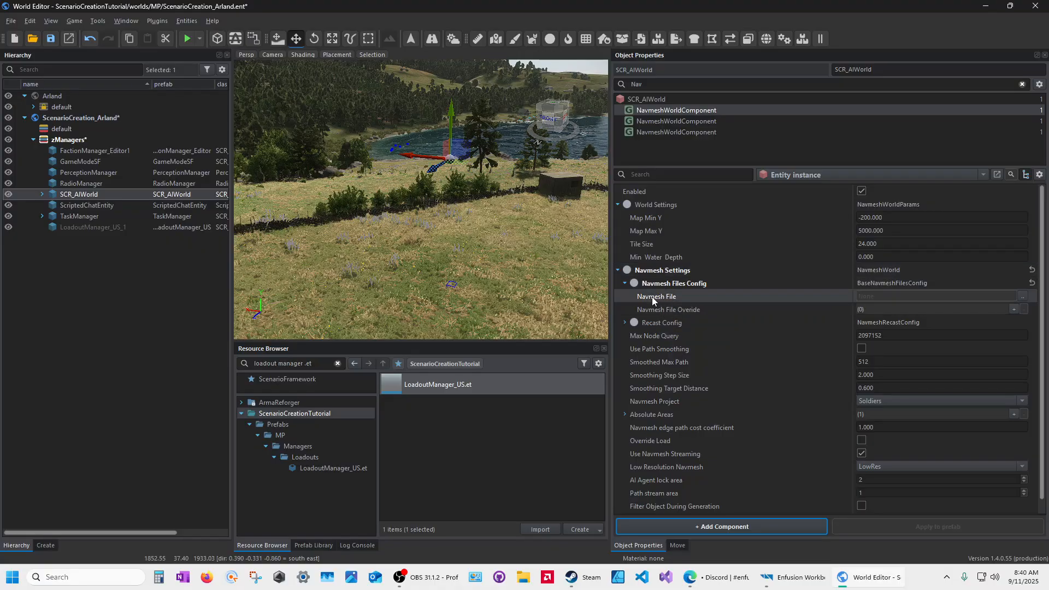
Step: Assign GM_Arland.nmn as the first component's Navmesh File and save the world
left_click(1023, 298)
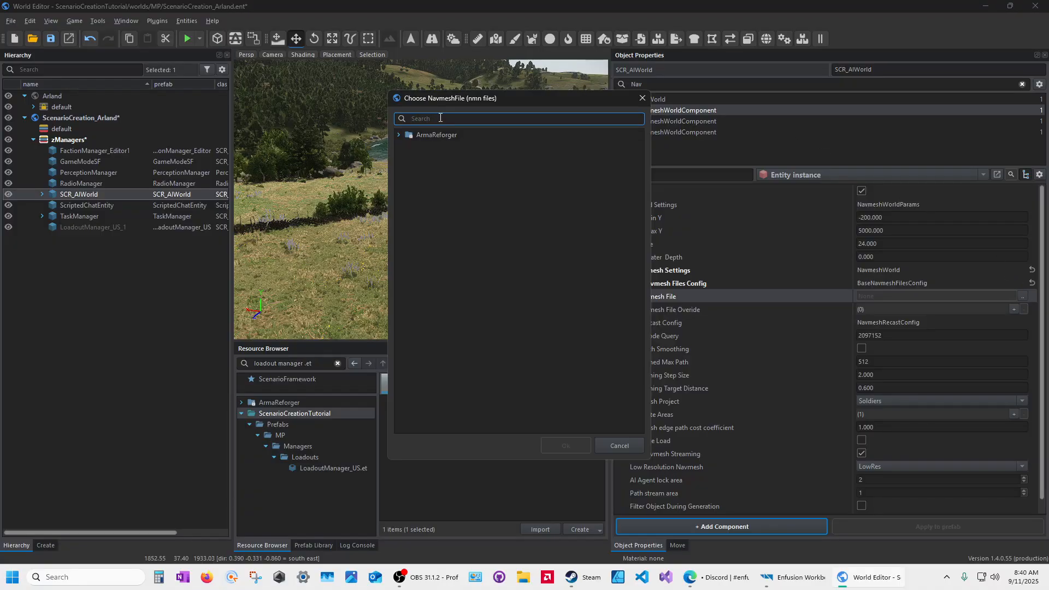
type("nmn")
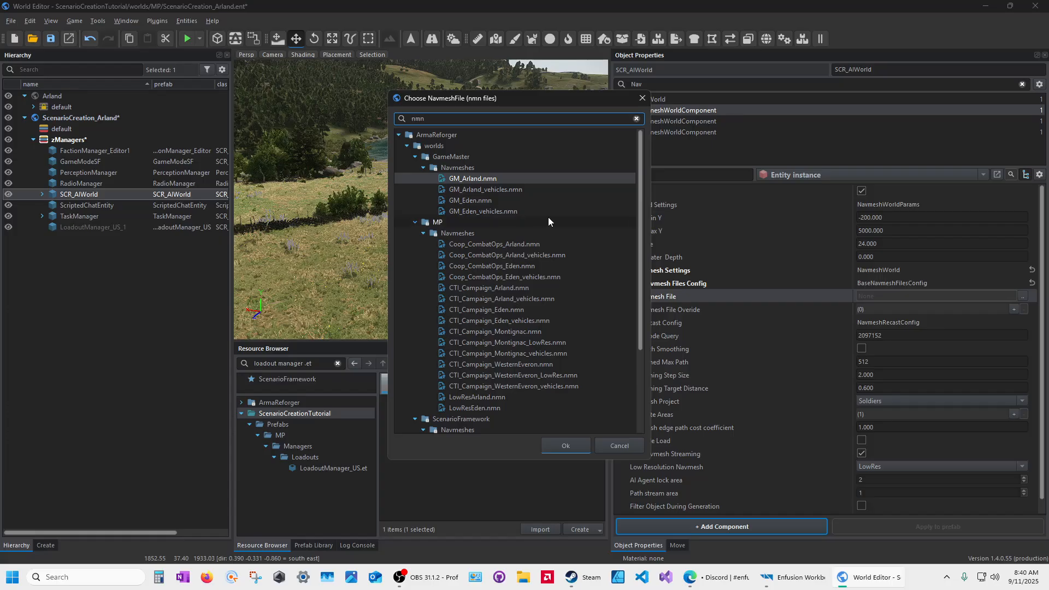
scroll(479, 212, "down", 3)
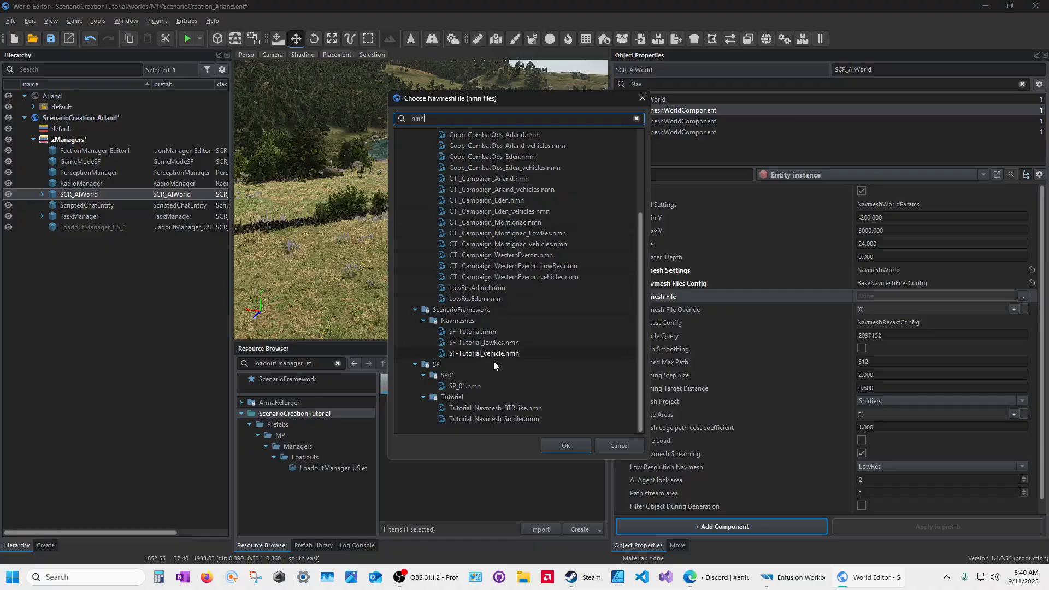
scroll(496, 356, "up", 4)
scroll(499, 352, "down", 4)
left_click(415, 364)
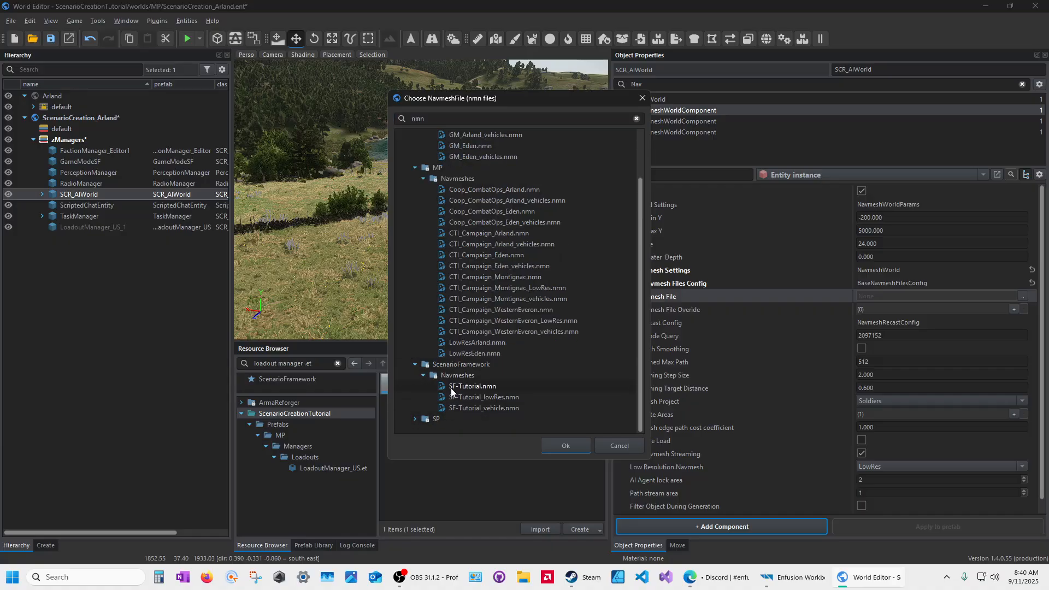
left_click(415, 364)
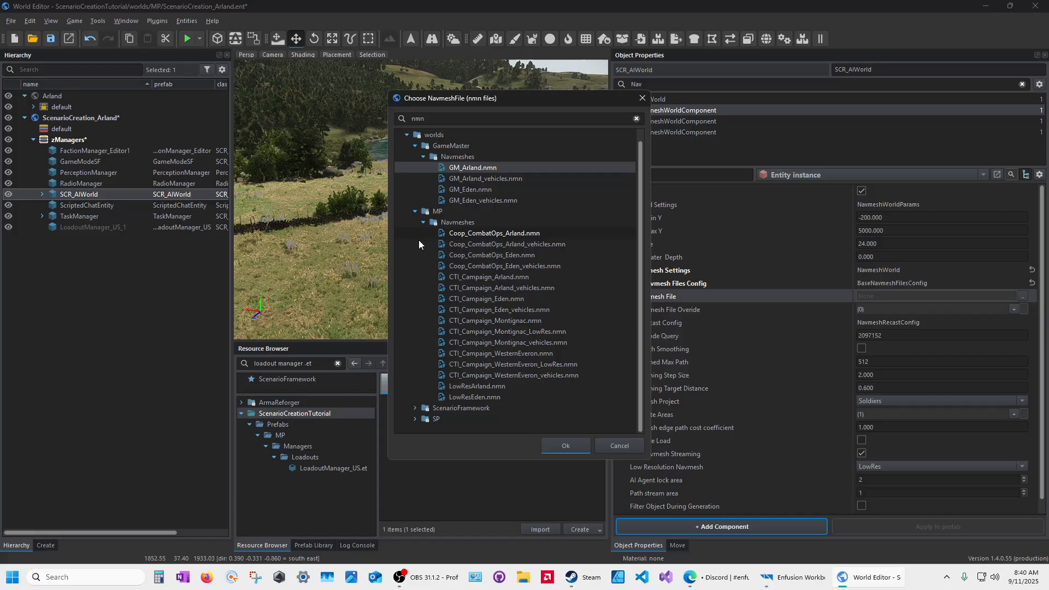
left_click(460, 233)
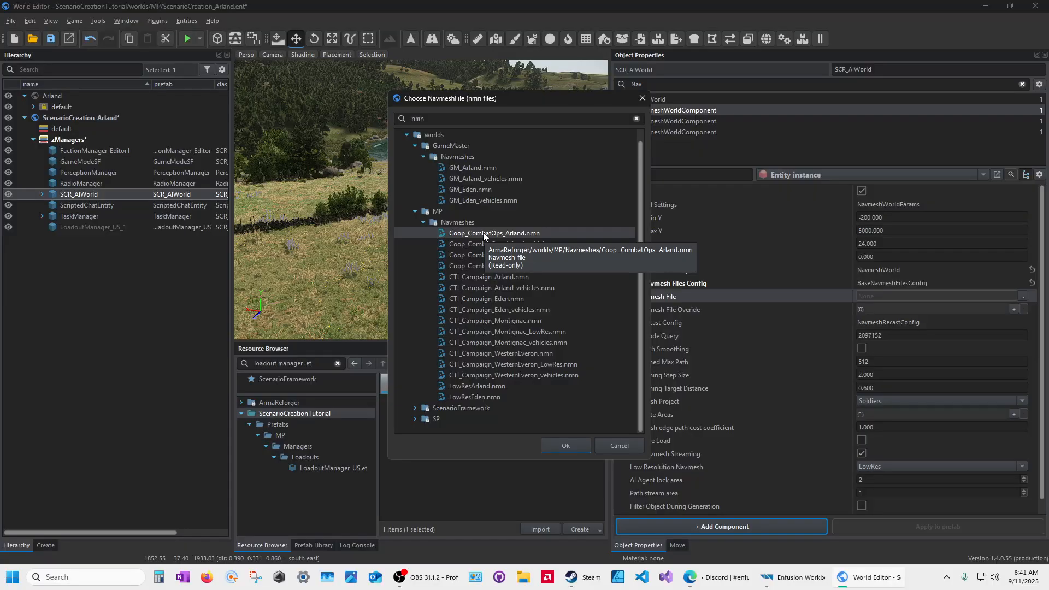
left_click(451, 170)
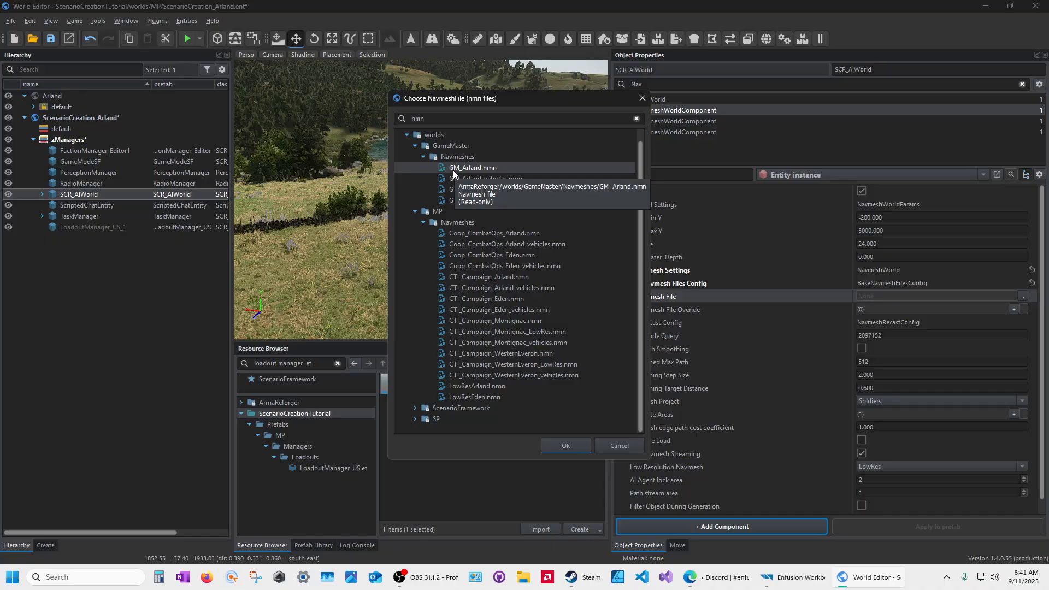
left_click(569, 445)
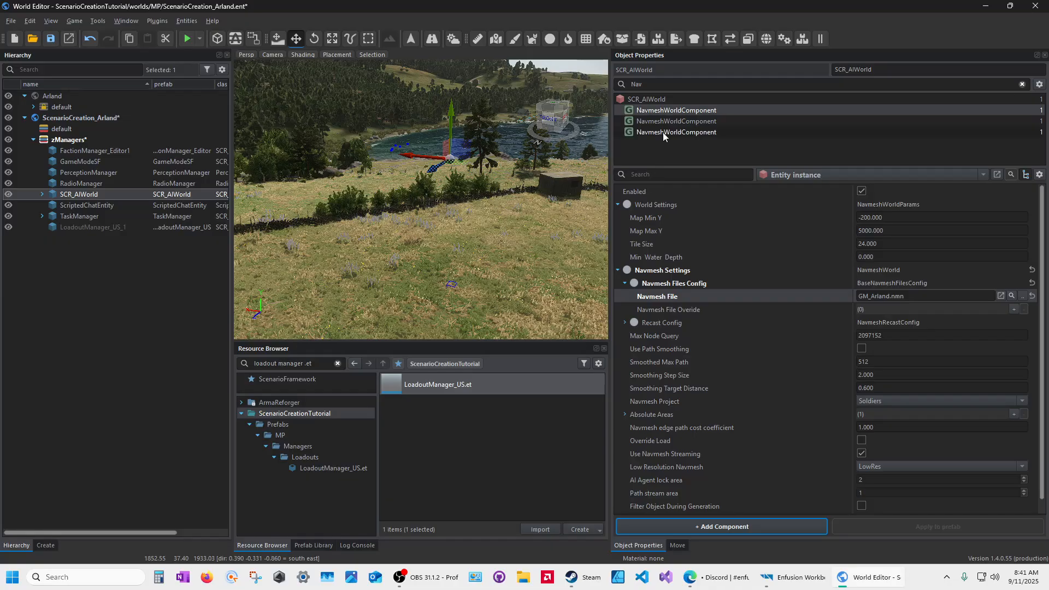
left_click(51, 39)
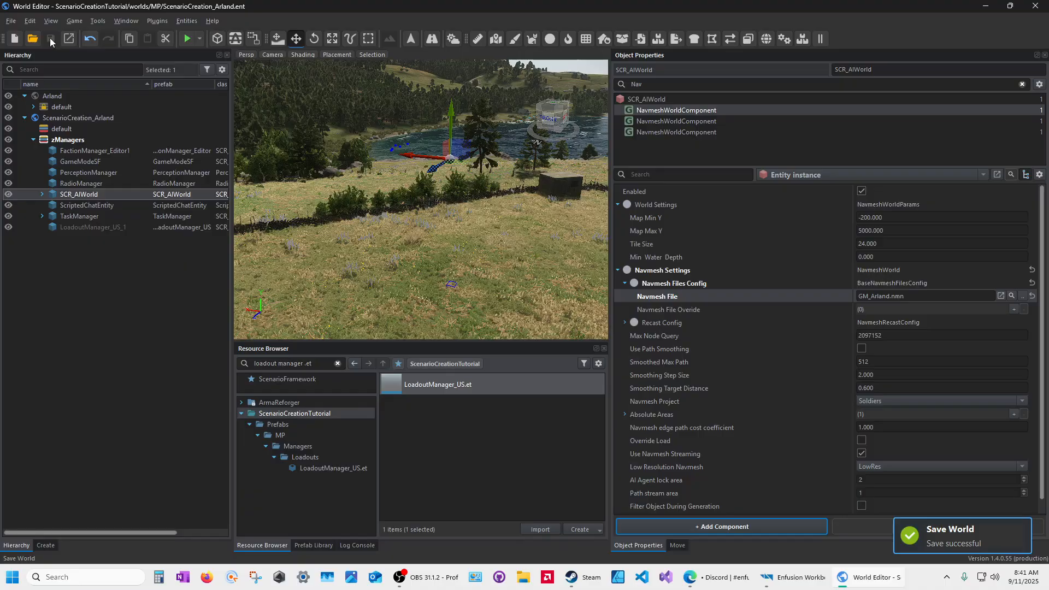
Step: Set the second (BTRlike) NavmeshWorldComponent's Navmesh File to GM_Arland_vehicles.nmn
left_click(659, 120)
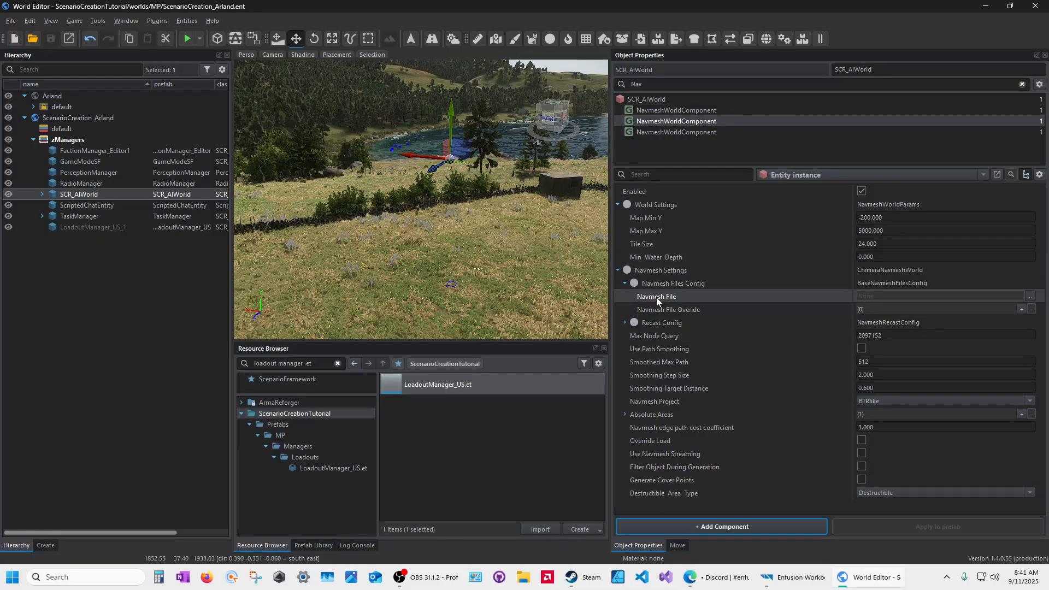
left_click(1030, 296)
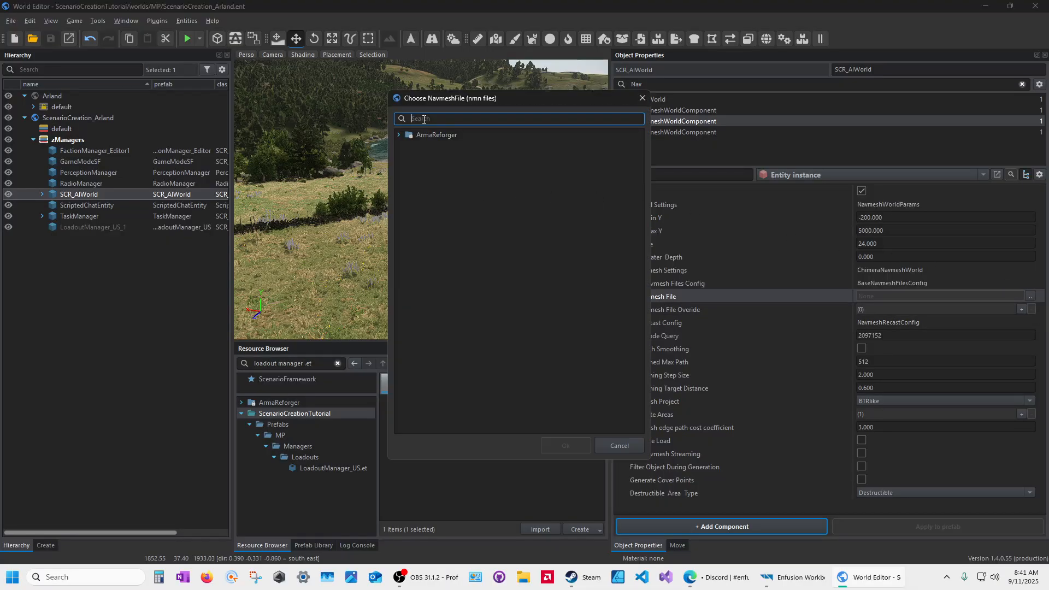
type("nmn")
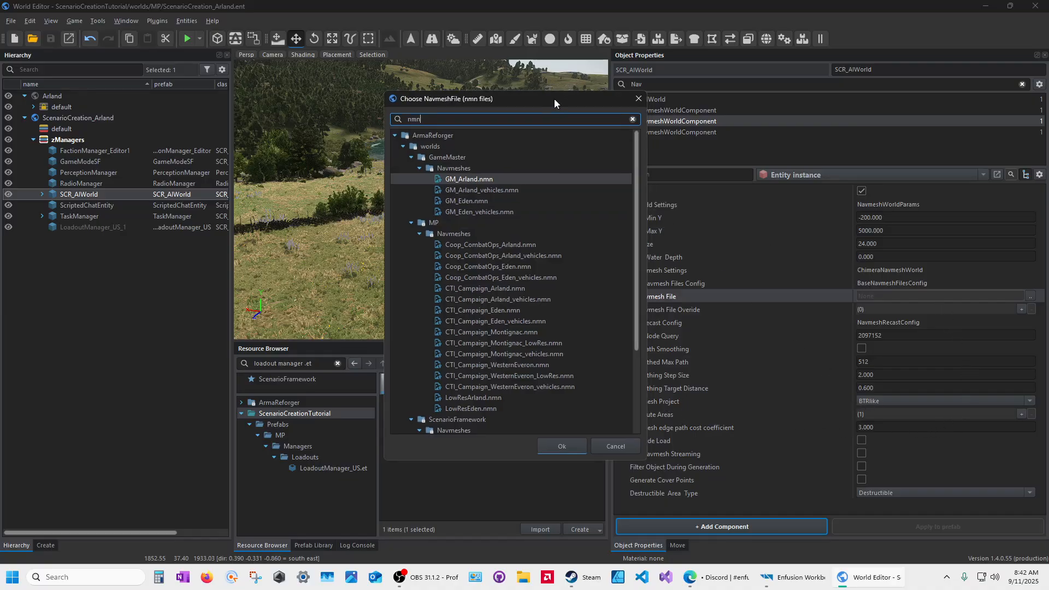
left_click_drag(554, 98, 453, 92)
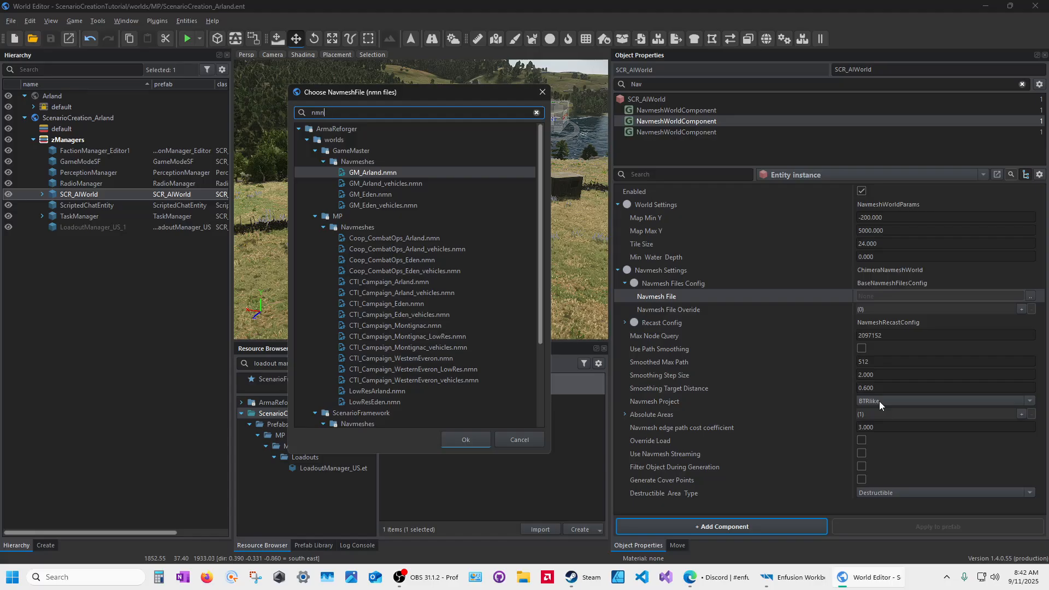
left_click(368, 185)
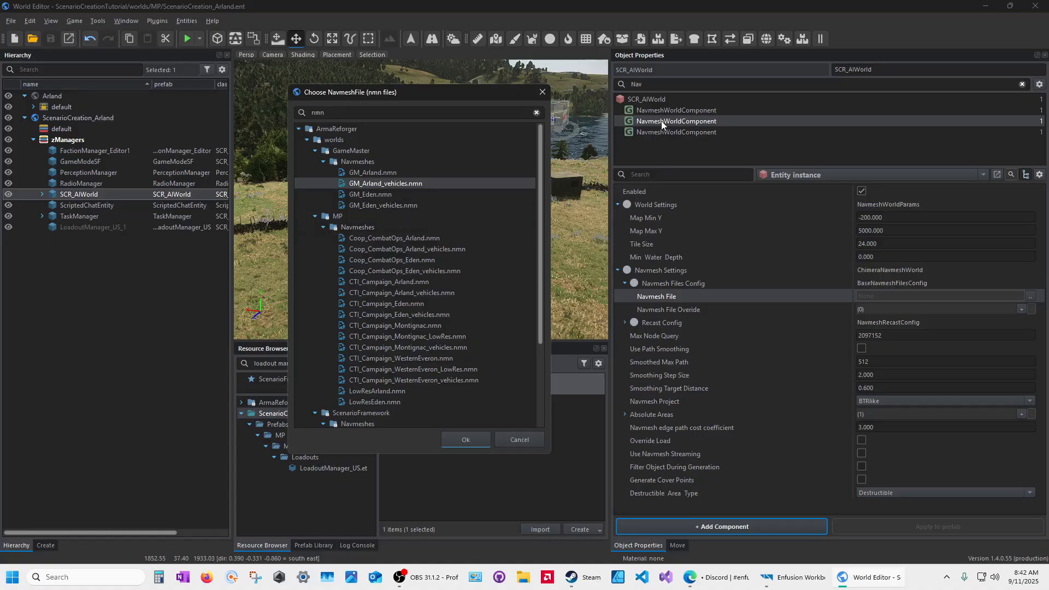
left_click(470, 439)
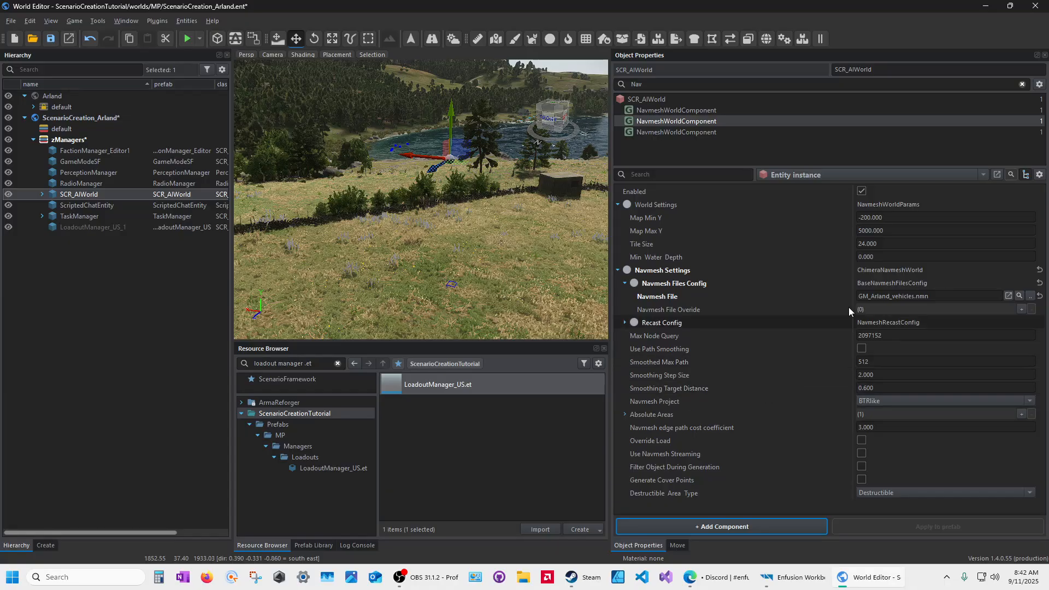
Step: Set the third (LowRes) NavmeshWorldComponent's Navmesh File to LowResArland.nmn, found by searching 'LowRes'
left_click(661, 132)
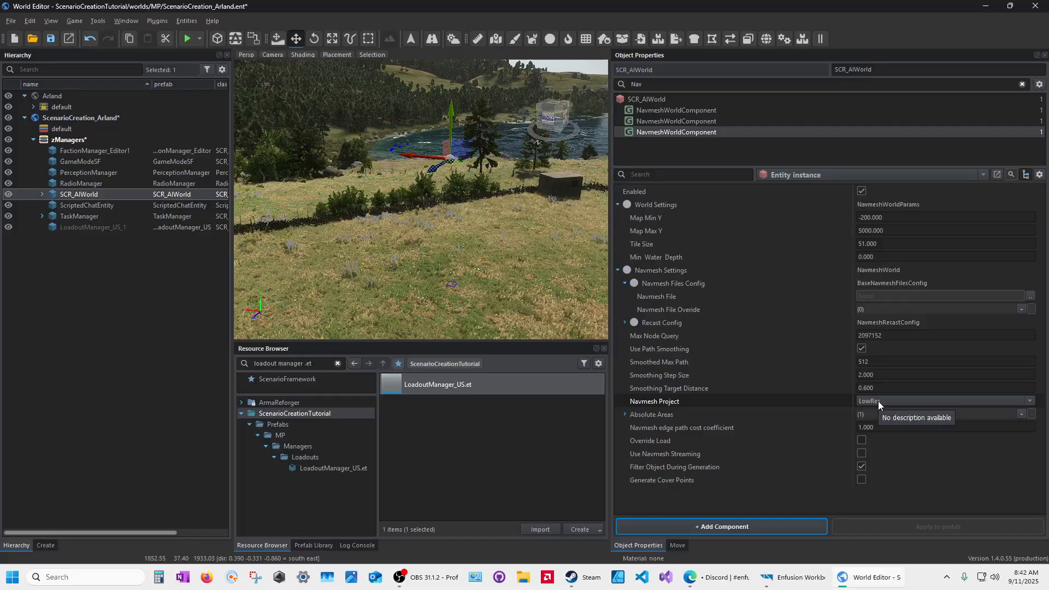
left_click(1030, 297)
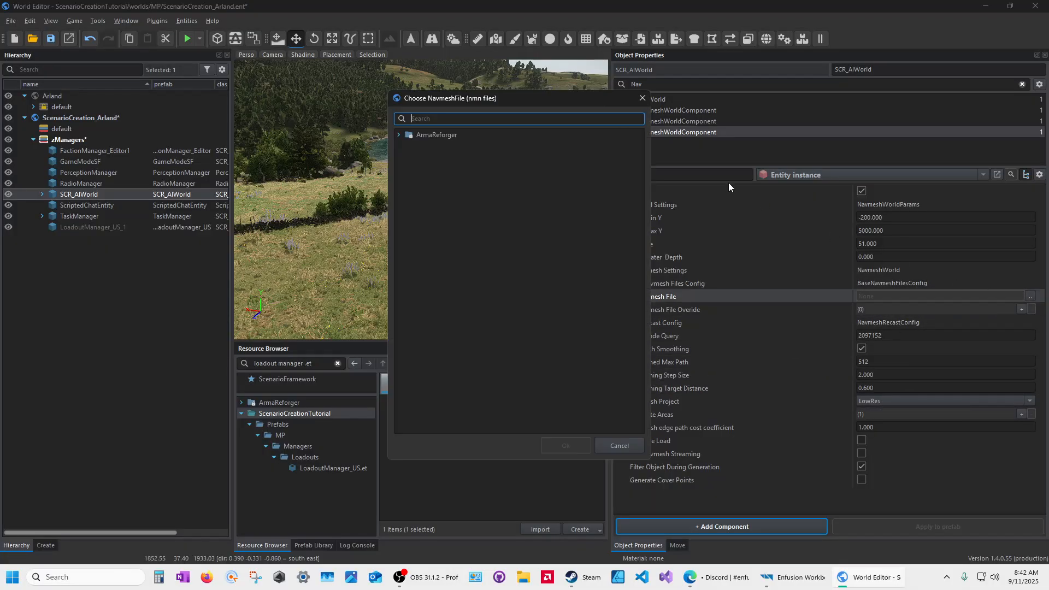
type("nmn")
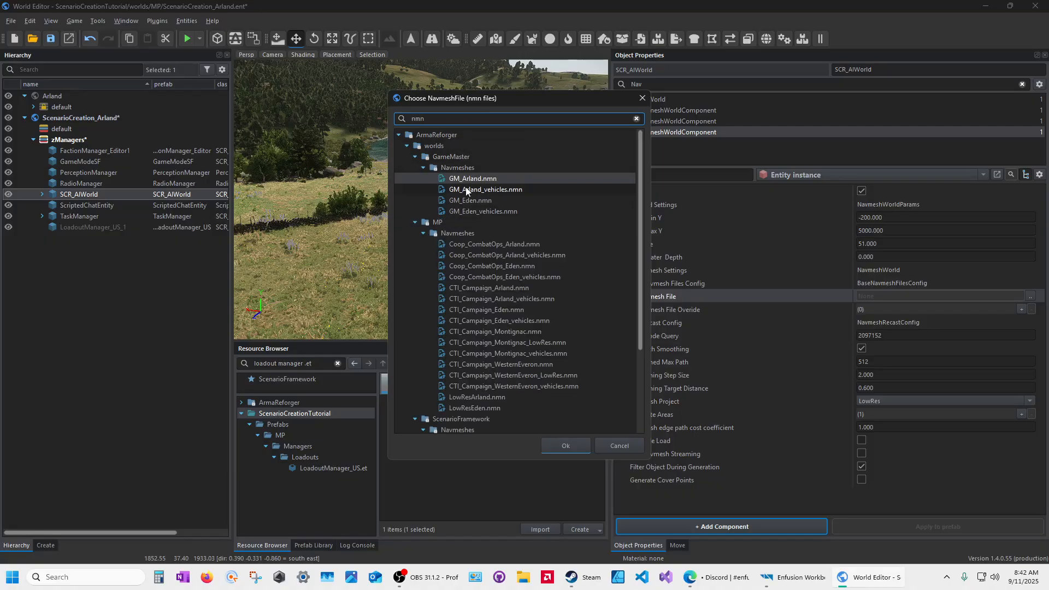
scroll(461, 183, "down", 1)
scroll(463, 179, "down", 2)
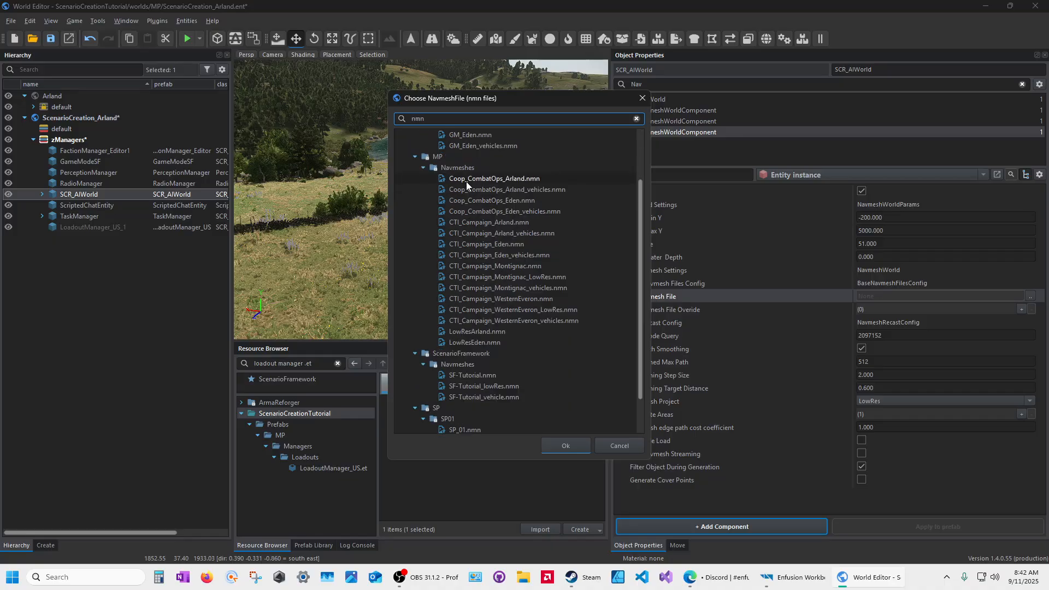
scroll(467, 182, "up", 2)
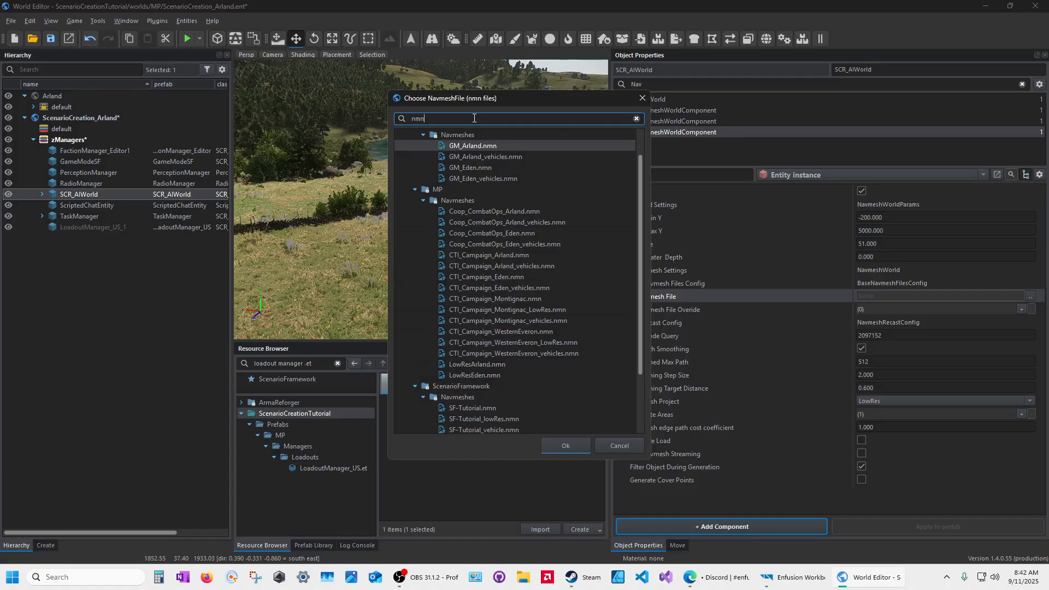
left_click_drag(454, 119, 375, 116)
type("LowRes")
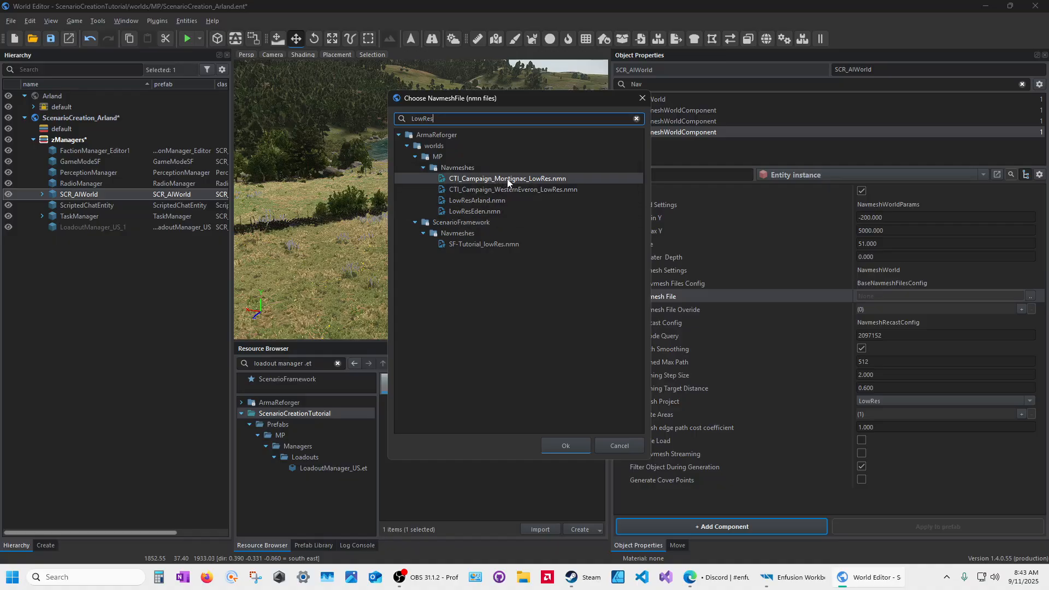
left_click(464, 199)
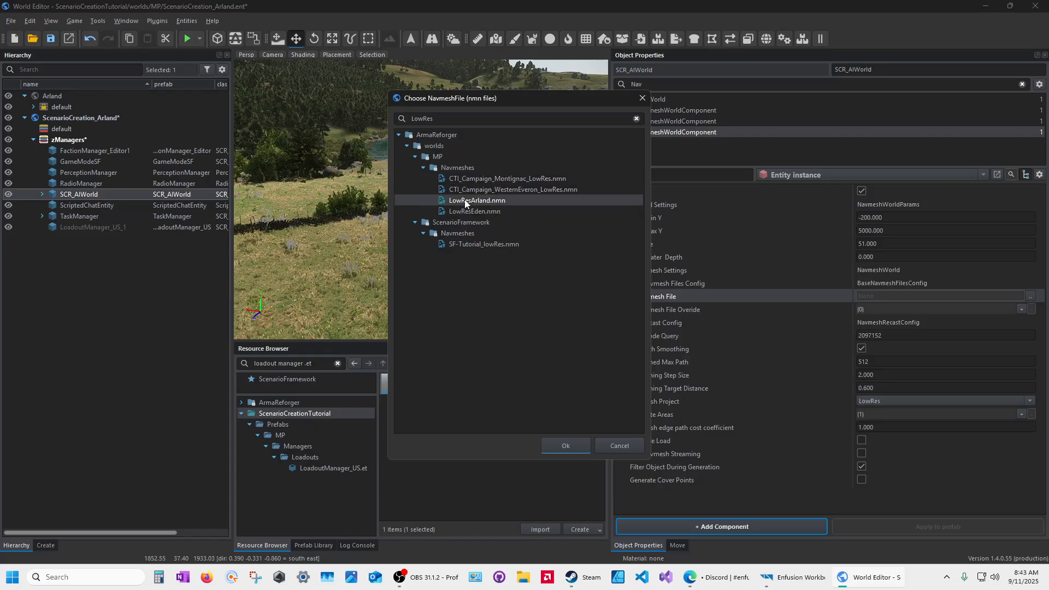
left_click(566, 446)
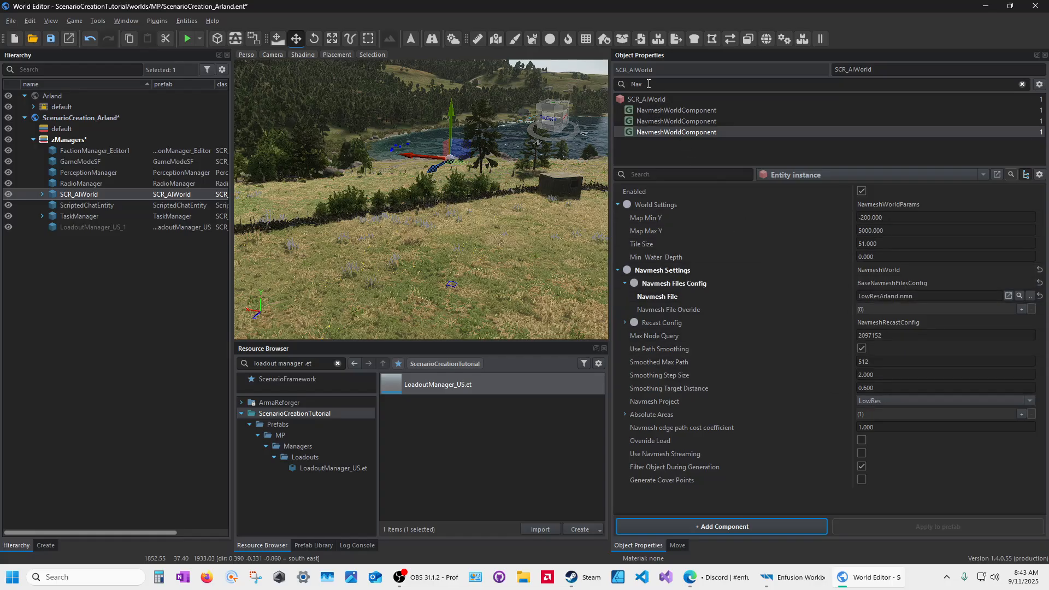
left_click(1022, 85)
Step: Clear the 'Nav' component filter, save the world, and fly the camera over the terrain
left_click(1022, 84)
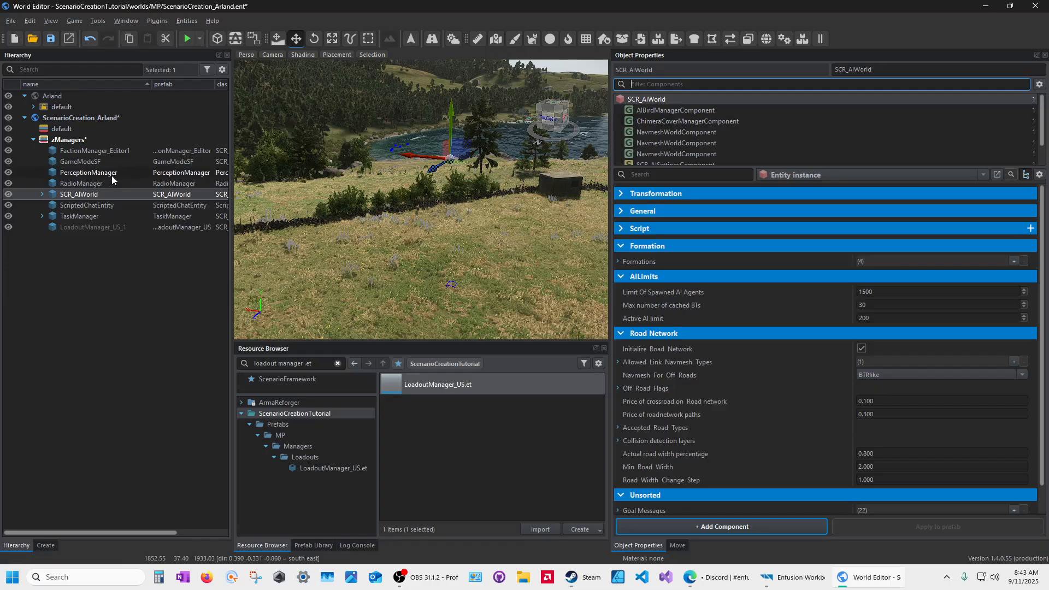
left_click(50, 39)
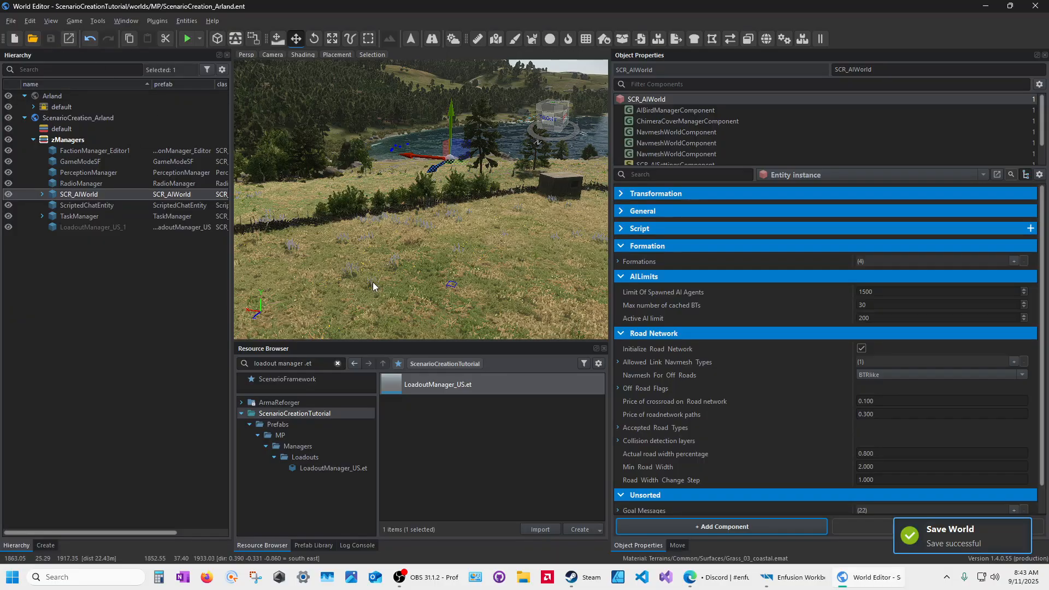
right_click_drag(473, 290, 585, 296)
key("s")
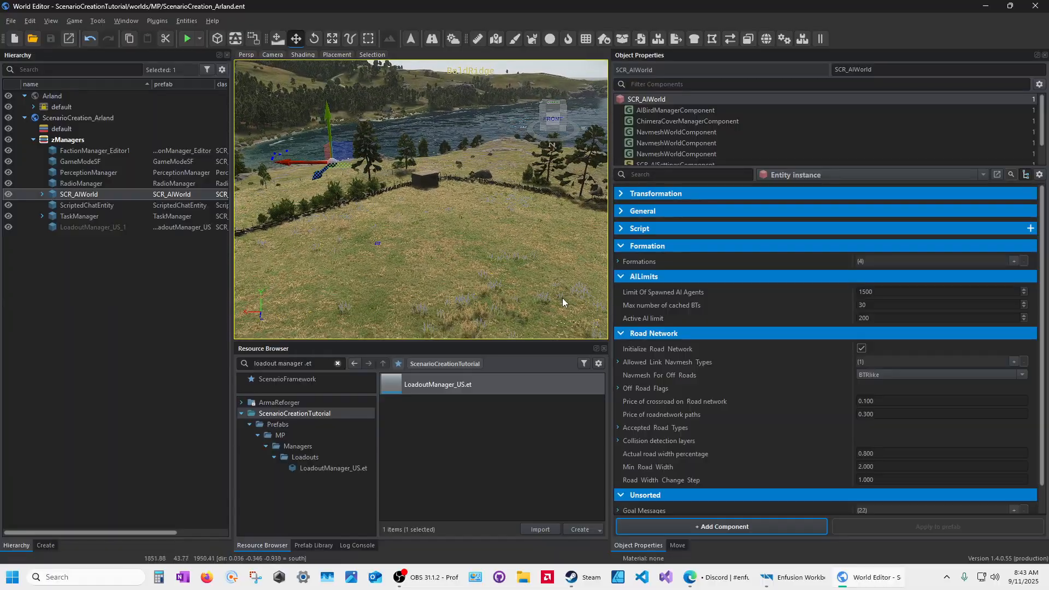
right_click_drag(477, 281, 378, 287)
key("d")
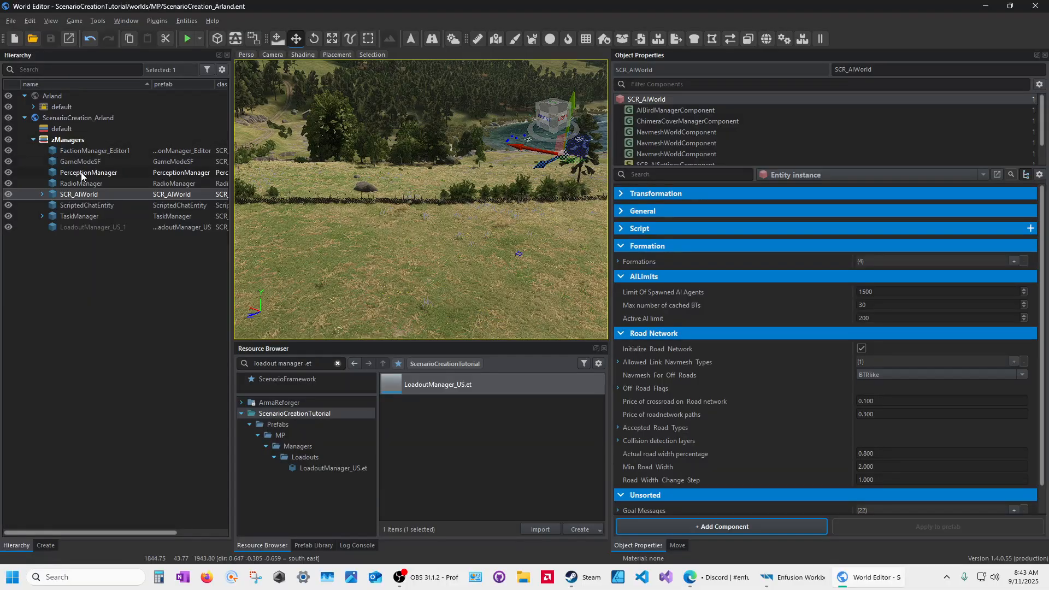
key("a")
right_click_drag(493, 267, 415, 261)
key("w")
key("e")
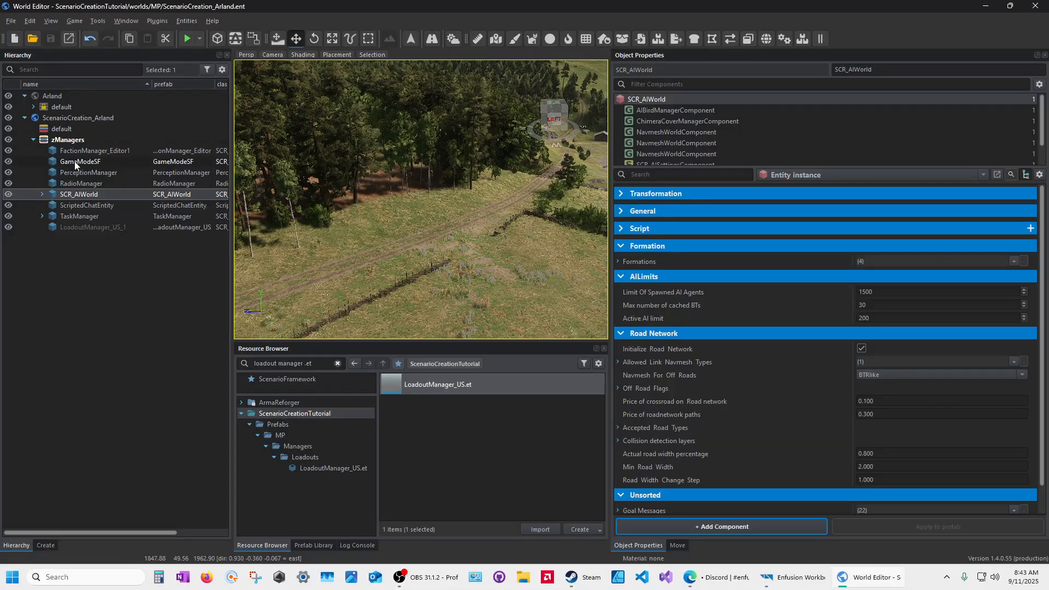
Step: Focus GameModeSF with the view over the airfield runway and narrow the Hierarchy panel
double_click(75, 162)
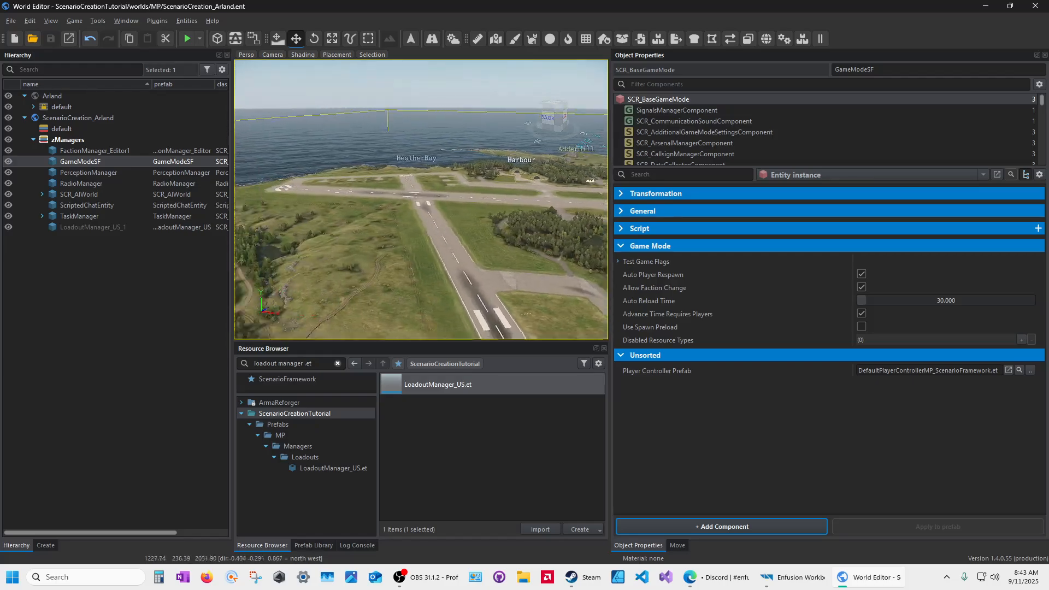
right_click_drag(382, 147, 446, 178)
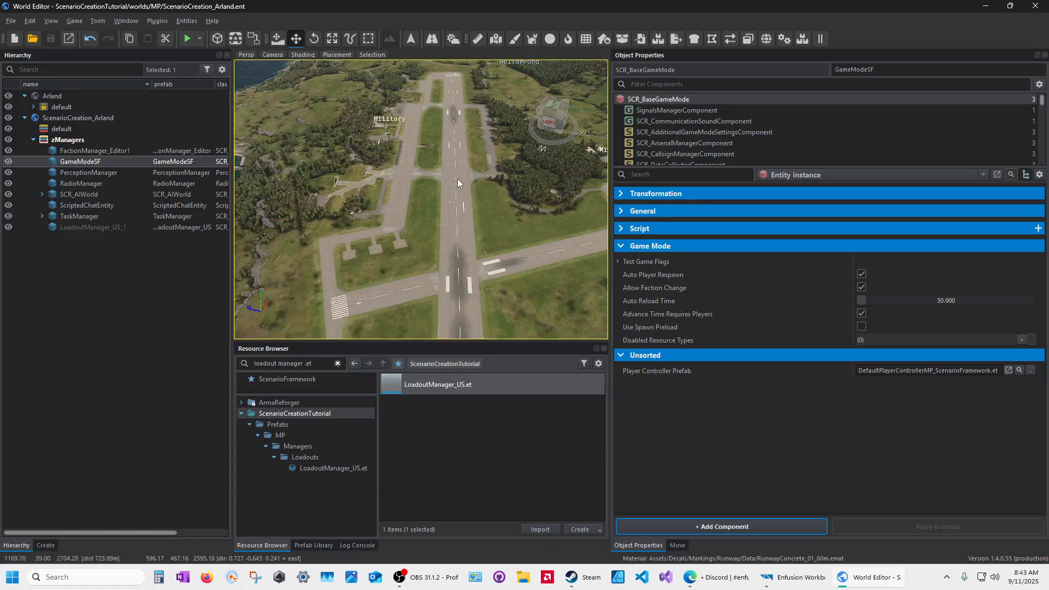
left_click_drag(233, 298, 141, 297)
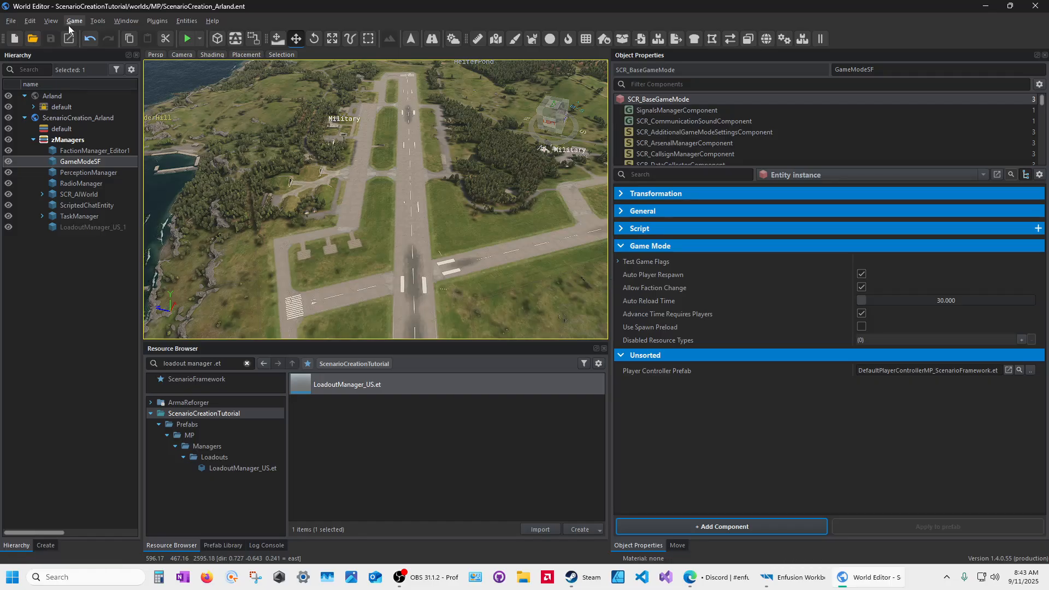